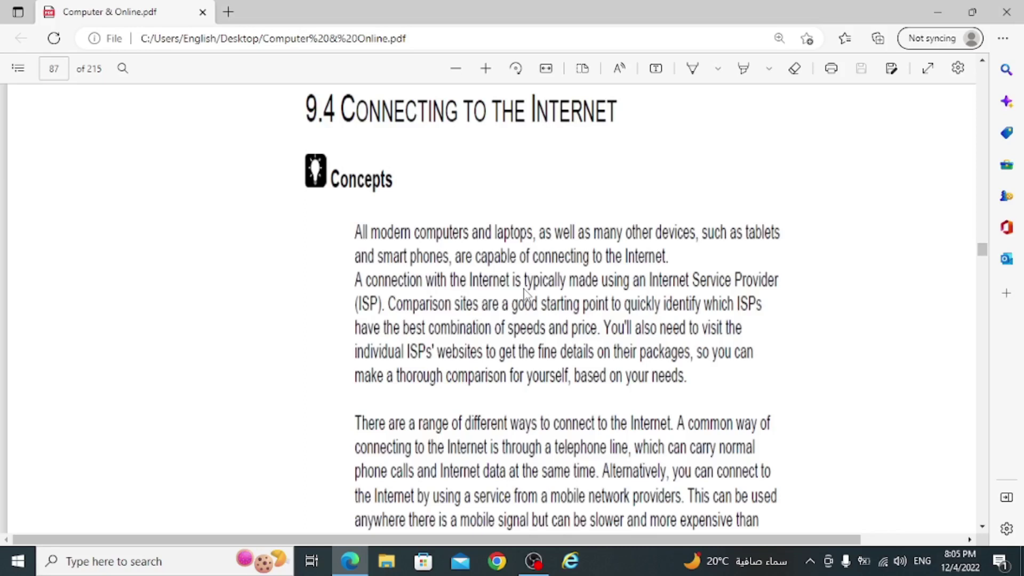
- Scroll the PDF from the 9.4 Concepts text to the '1. Wired Network' section on page 87
scroll(534, 299, "down", 7)
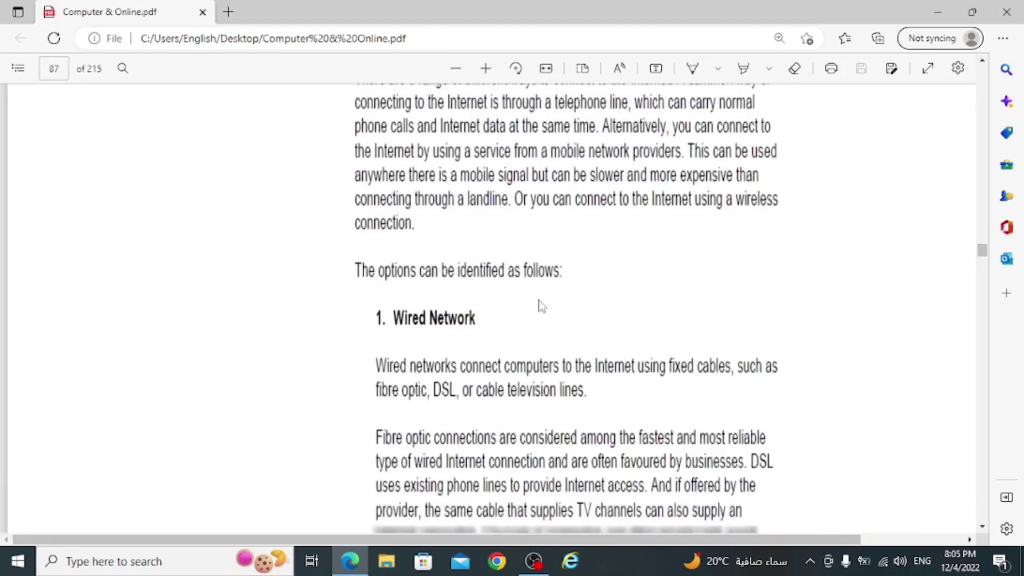
scroll(542, 305, "up", 2)
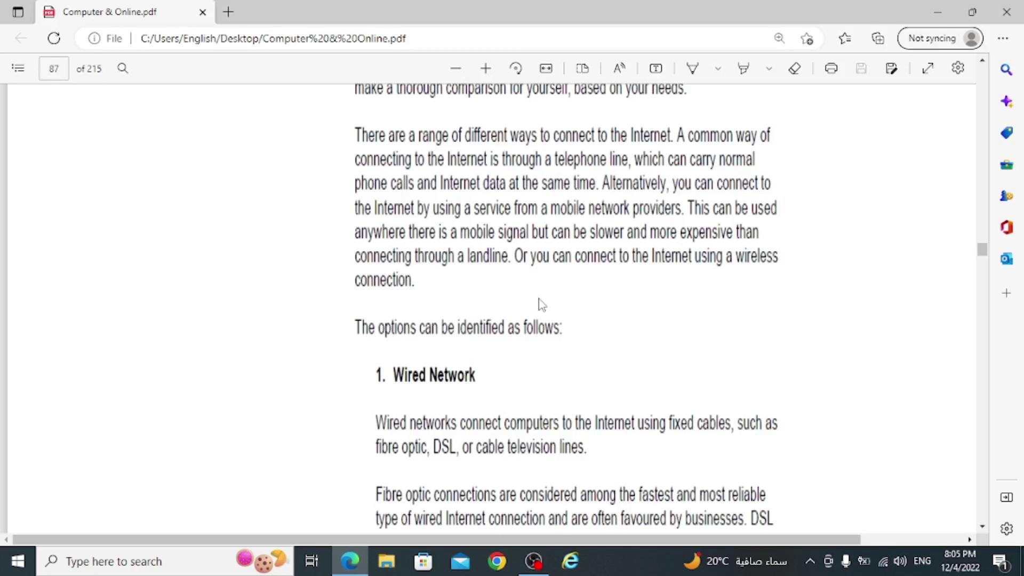
scroll(542, 305, "down", 4)
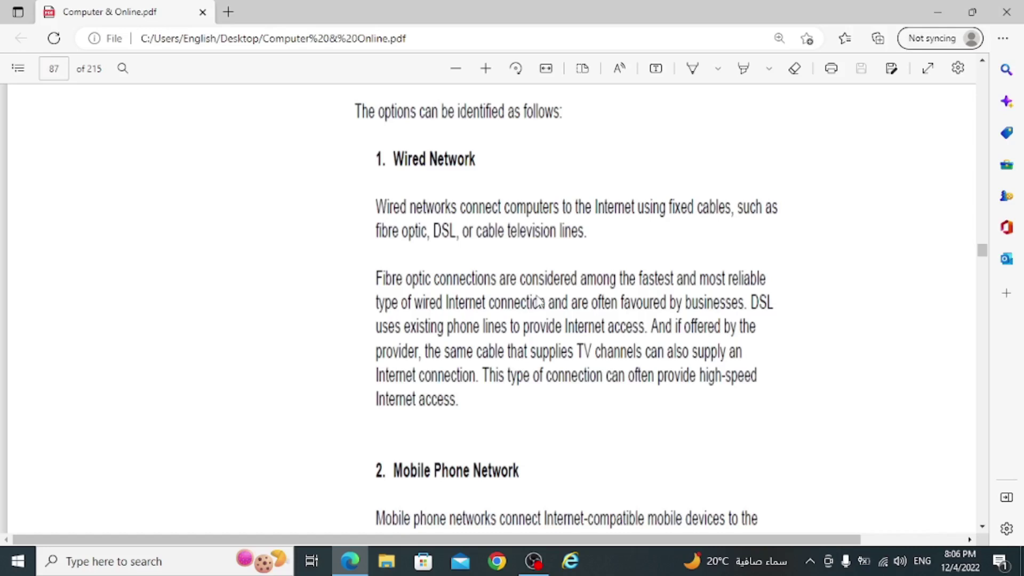
- Scroll past '2. Mobile Phone Network' to '3. Wireless Network' on page 88
scroll(539, 306, "down", 5)
scroll(538, 309, "down", 1)
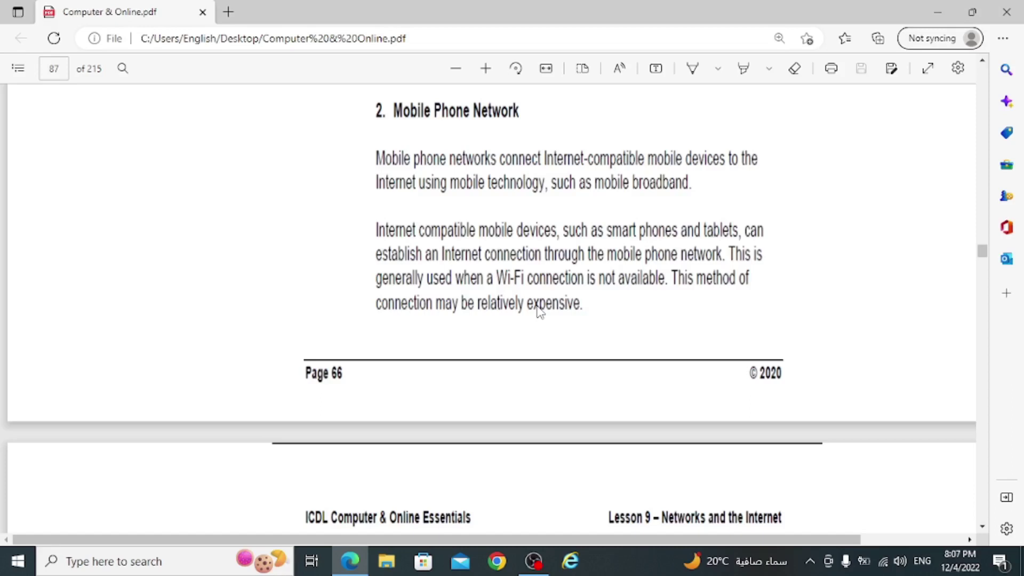
scroll(540, 312, "down", 8)
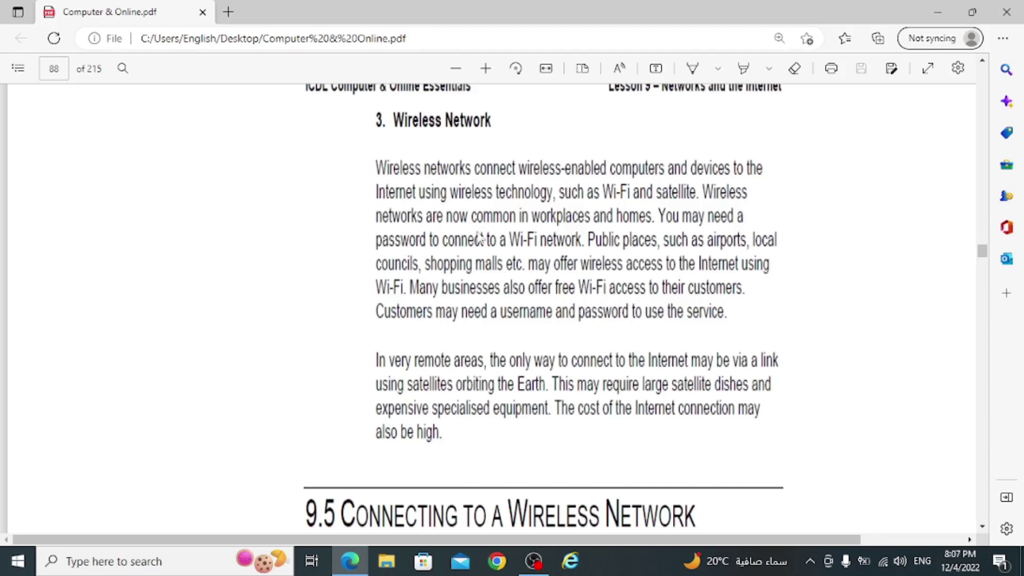
- From the Windows network list, try connecting to a different secured wireless network
scroll(496, 286, "down", 8)
scroll(496, 288, "up", 3)
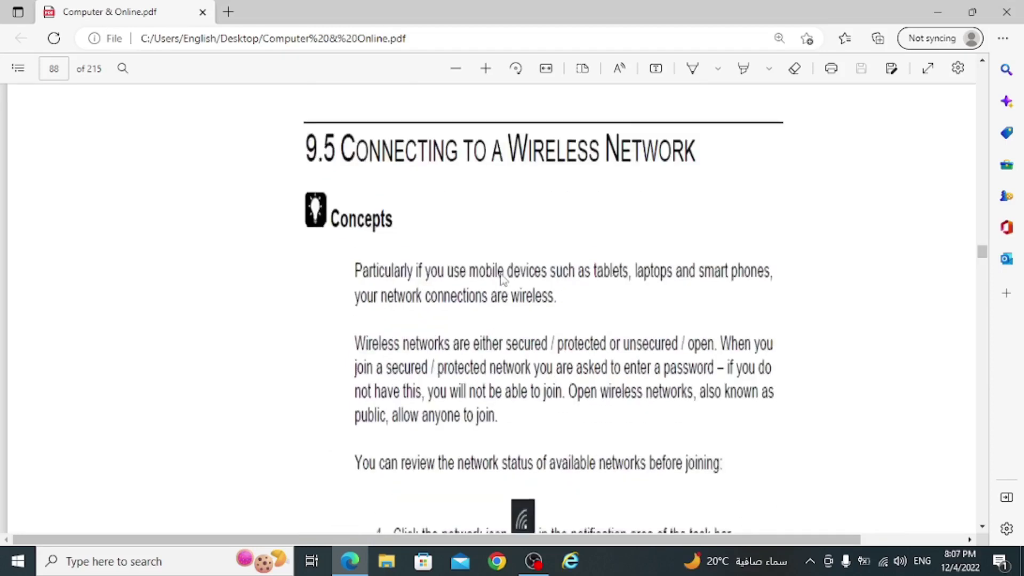
scroll(483, 238, "down", 8)
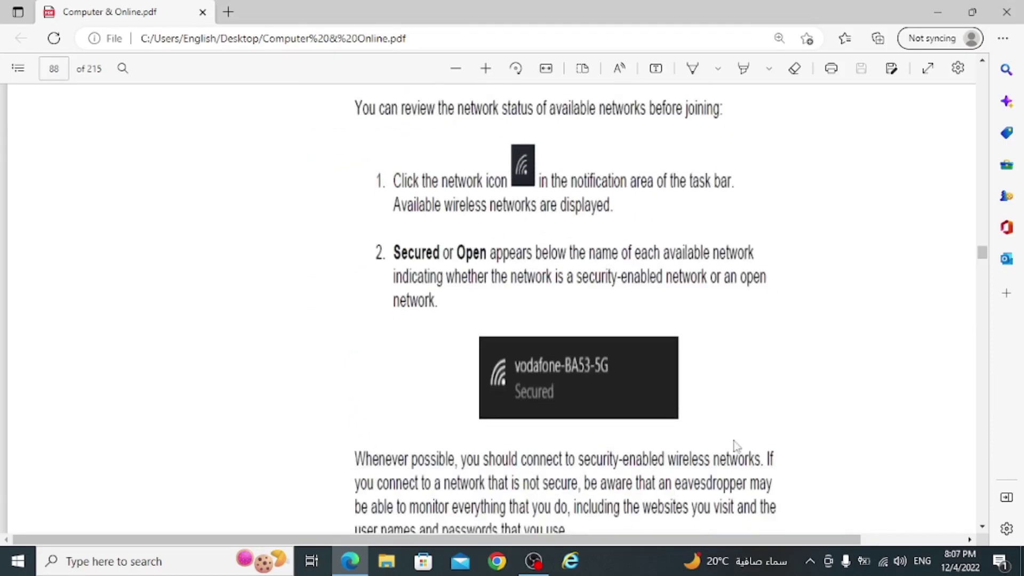
left_click(883, 563)
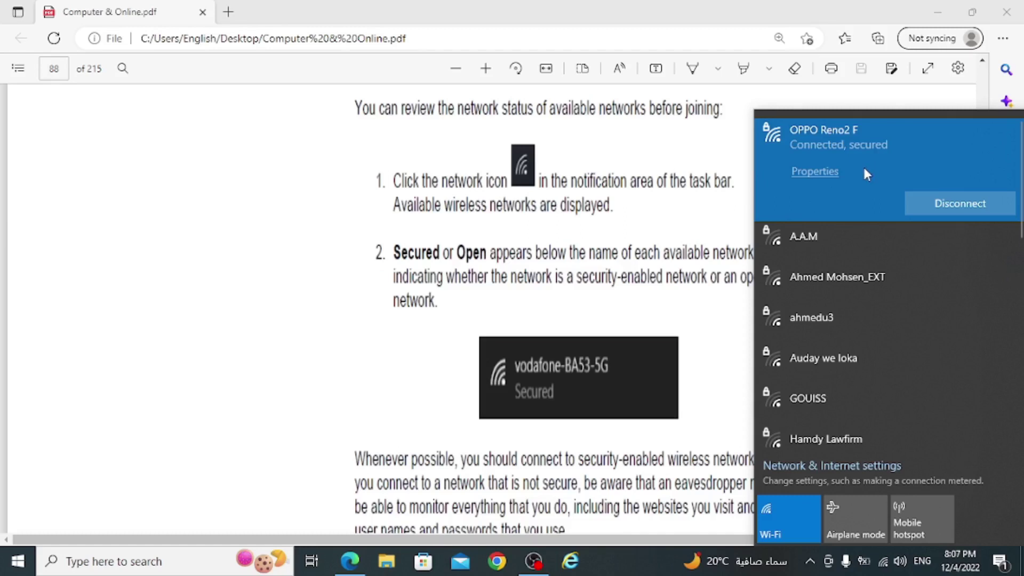
left_click(841, 231)
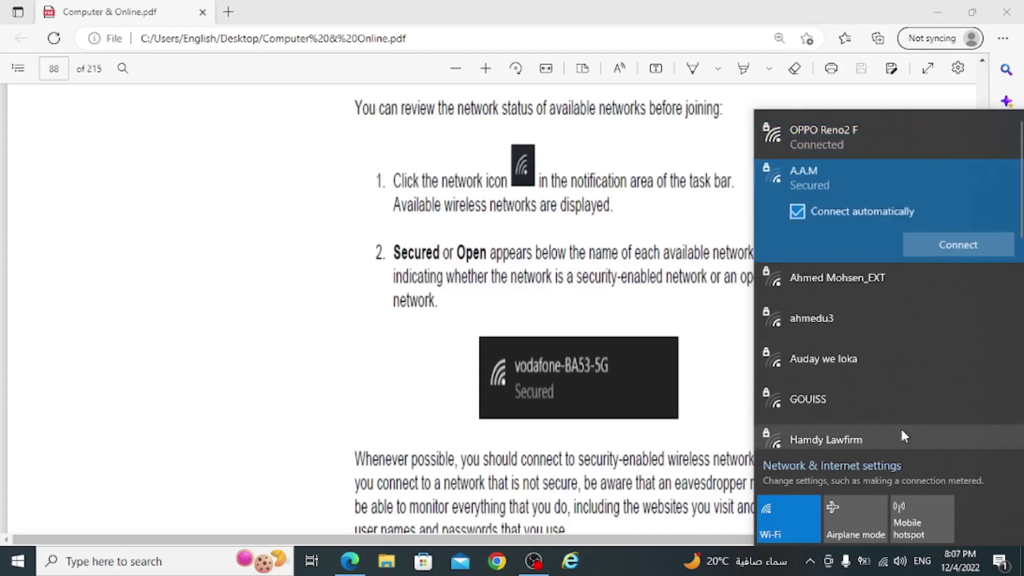
left_click(936, 246)
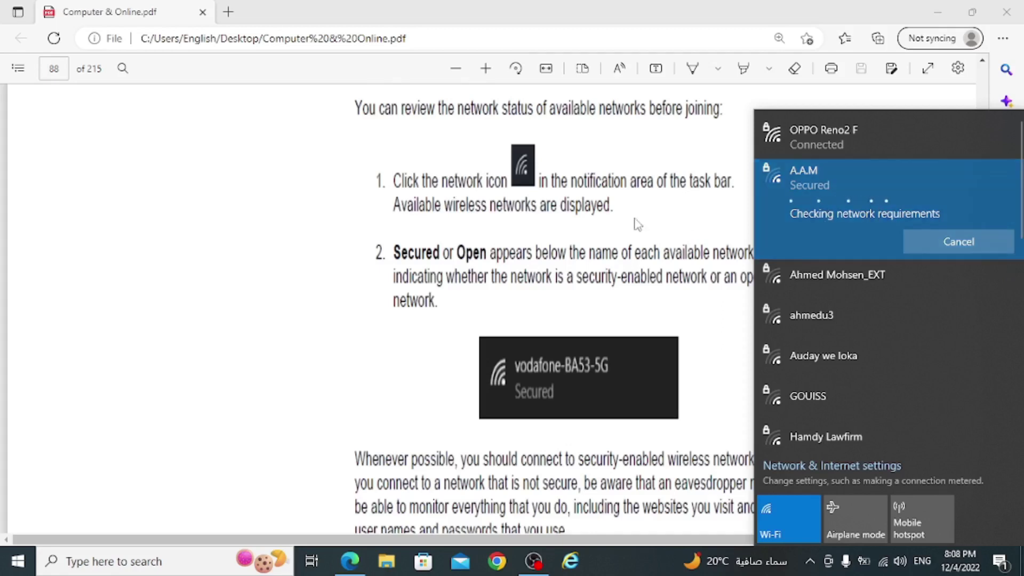
- Reconnect to the OPPO Reno2 F network so it shows connected and secured
scroll(636, 224, "down", 10)
scroll(597, 238, "down", 5)
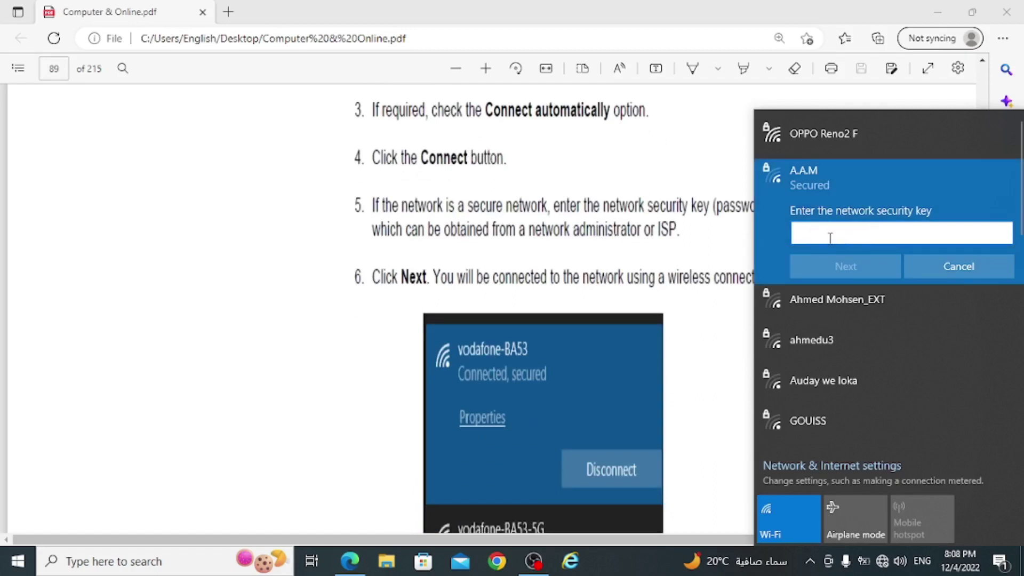
left_click(821, 136)
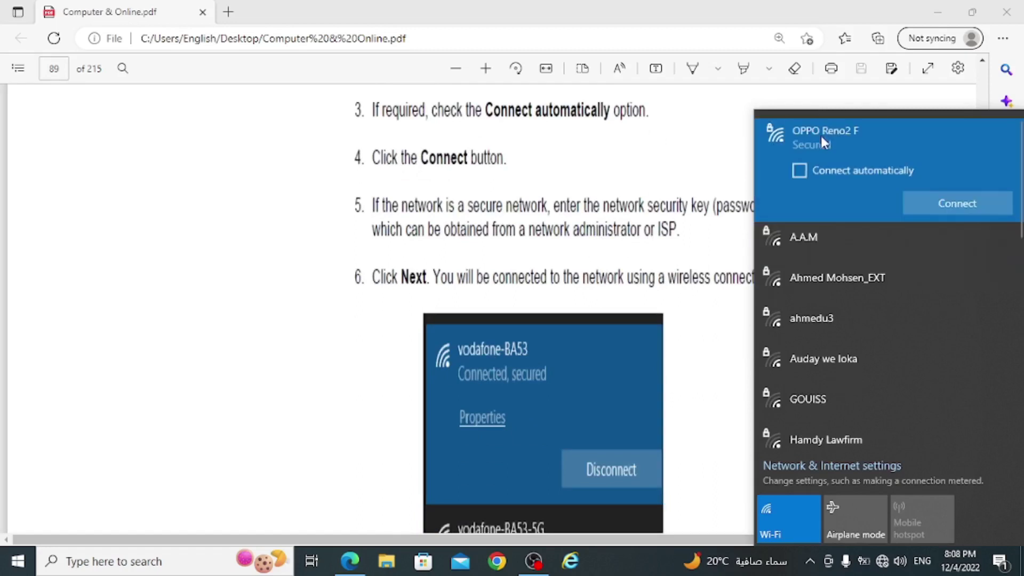
left_click(930, 207)
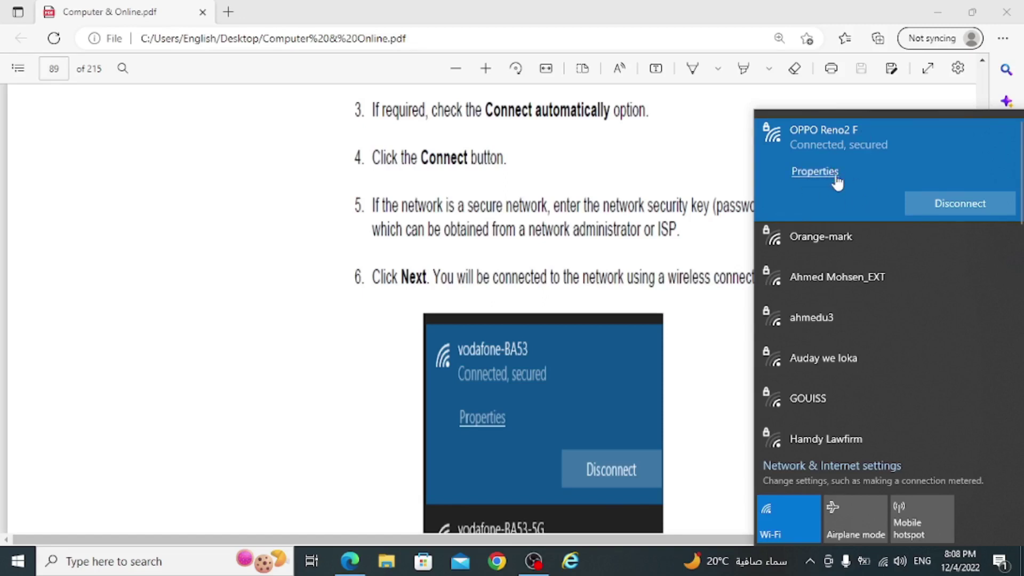
scroll(543, 261, "down", 3)
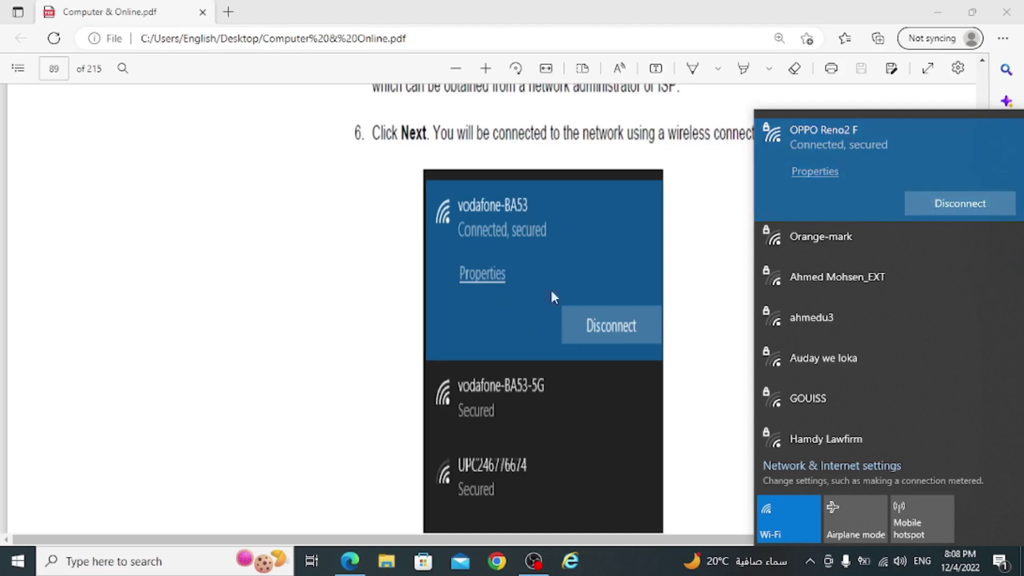
scroll(587, 118, "down", 5)
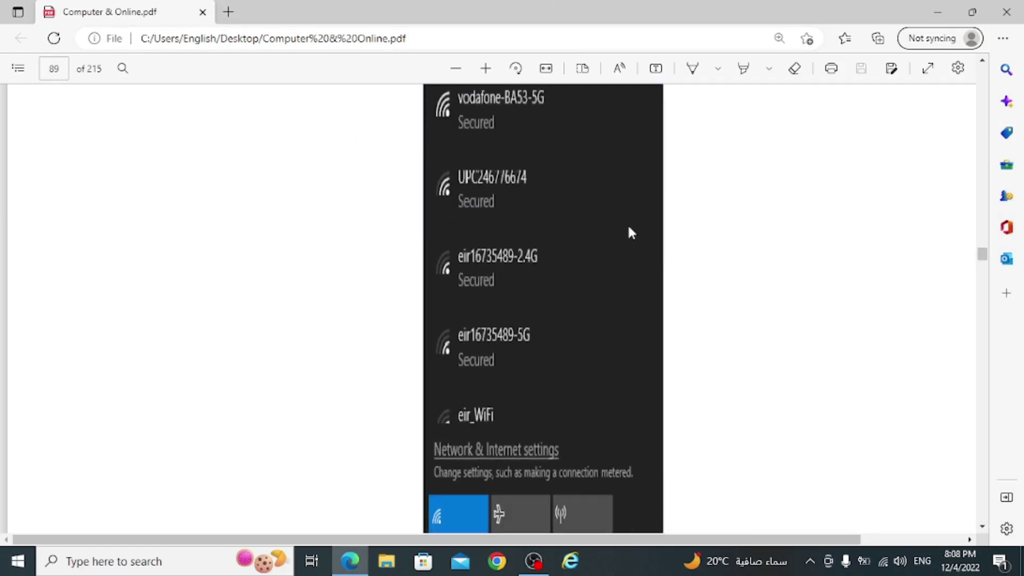
- Scroll through pages 89–92 to '10.1 The Web' on page 93, then launch Google Chrome
scroll(629, 231, "down", 12)
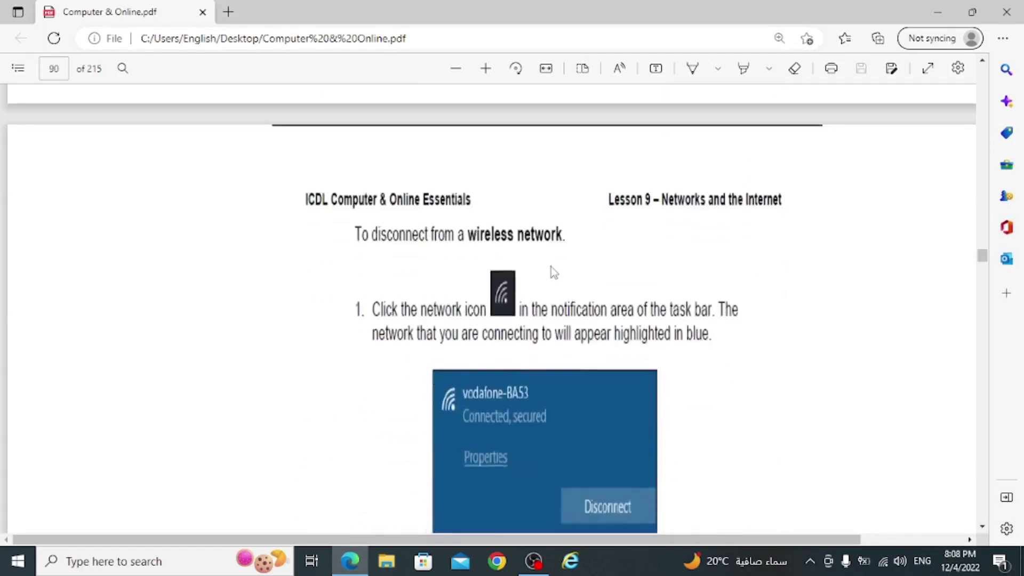
scroll(548, 271, "down", 18)
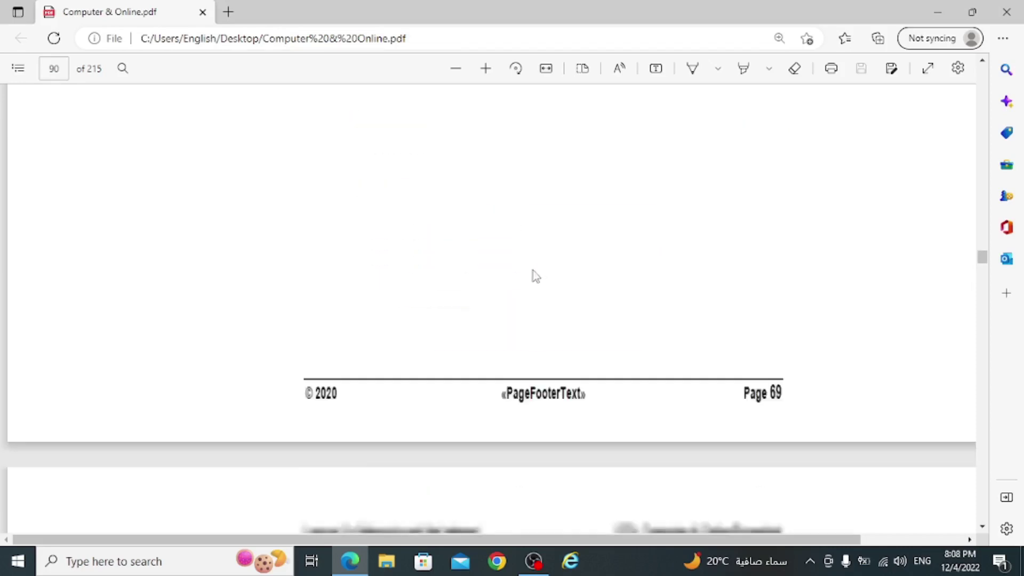
scroll(531, 277, "up", 5)
scroll(526, 275, "down", 18)
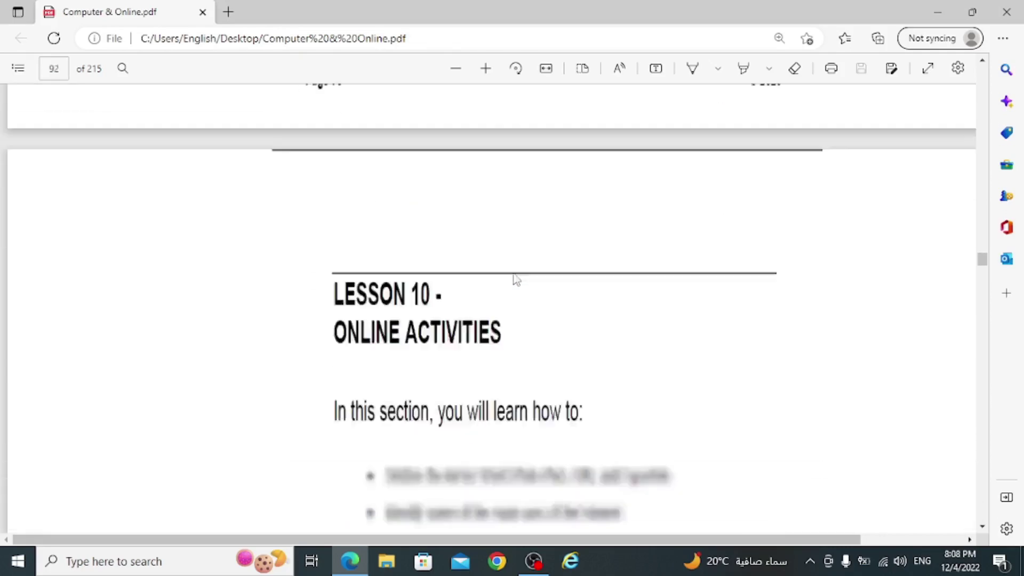
scroll(515, 279, "down", 15)
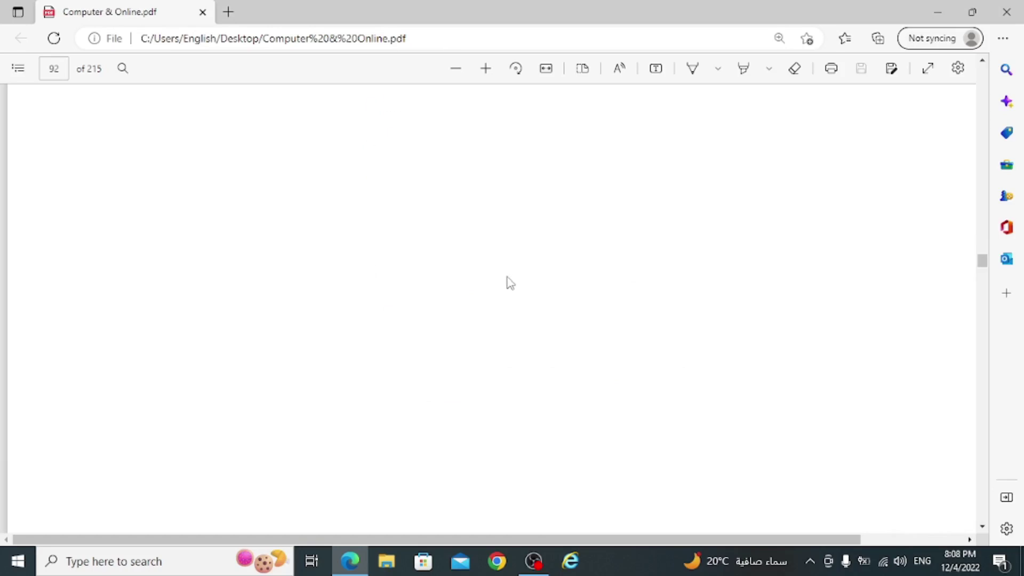
scroll(510, 281, "down", 6)
scroll(508, 280, "up", 3)
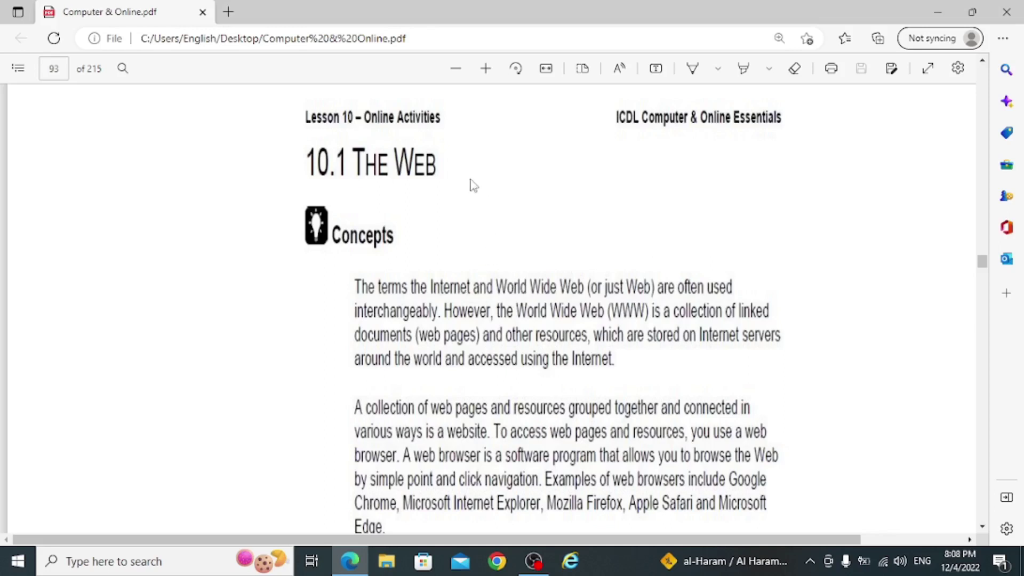
scroll(469, 190, "down", 1)
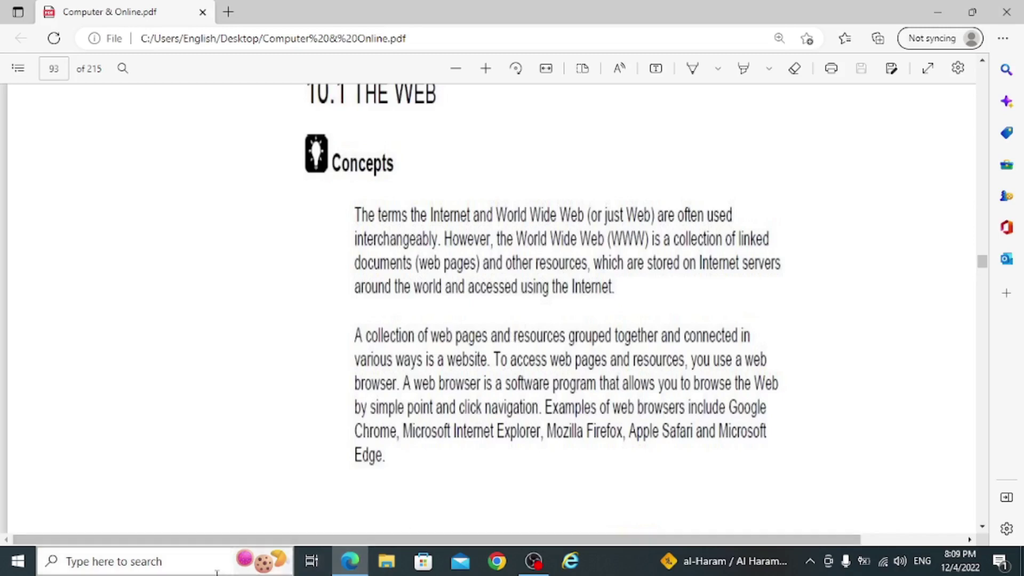
left_click(497, 561)
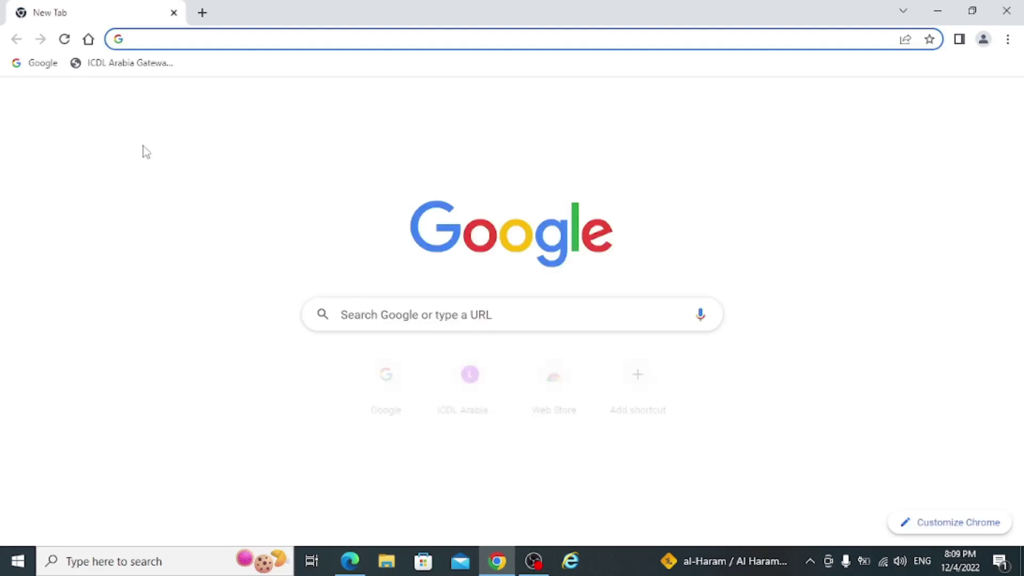
left_click(42, 63)
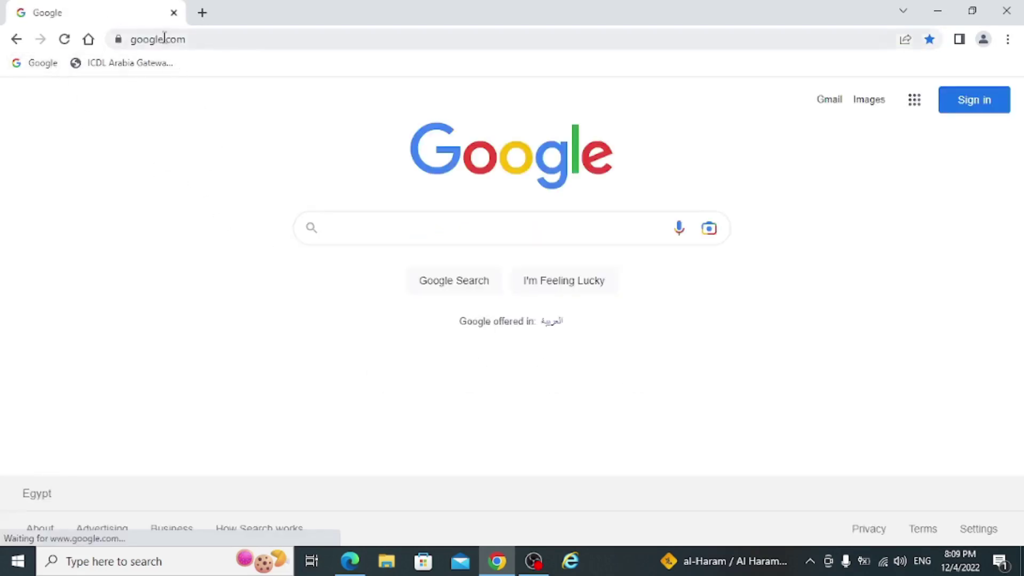
left_click(165, 39)
left_click(167, 41)
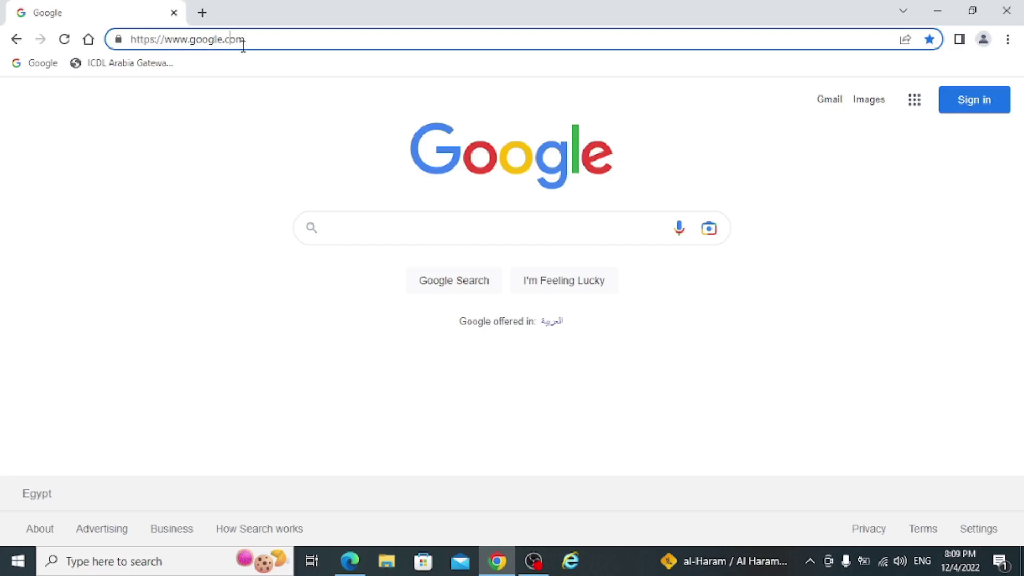
left_click(497, 560)
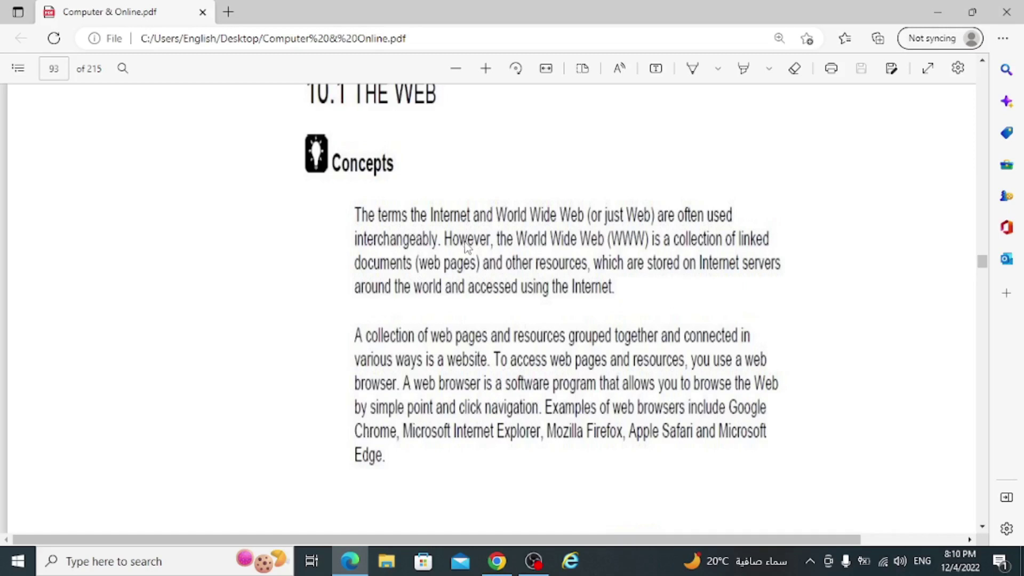
scroll(475, 261, "down", 8)
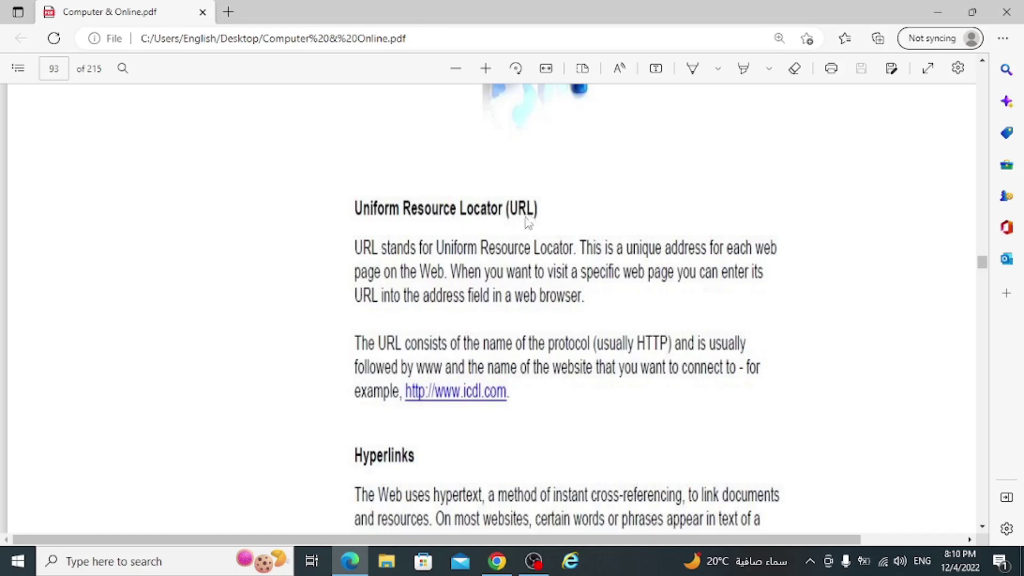
scroll(527, 221, "down", 3)
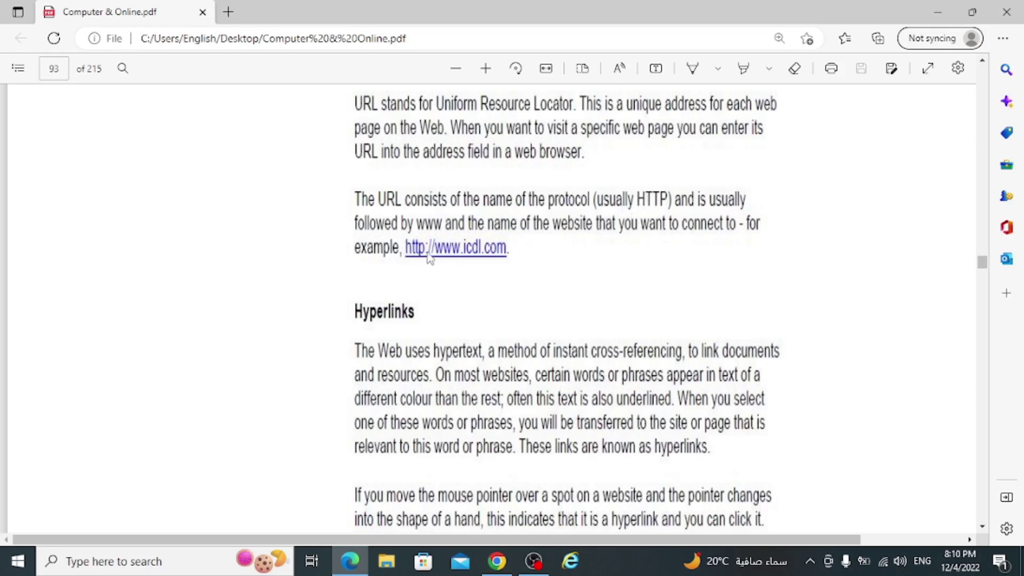
scroll(468, 251, "down", 2)
scroll(468, 318, "up", 3)
left_click(480, 320)
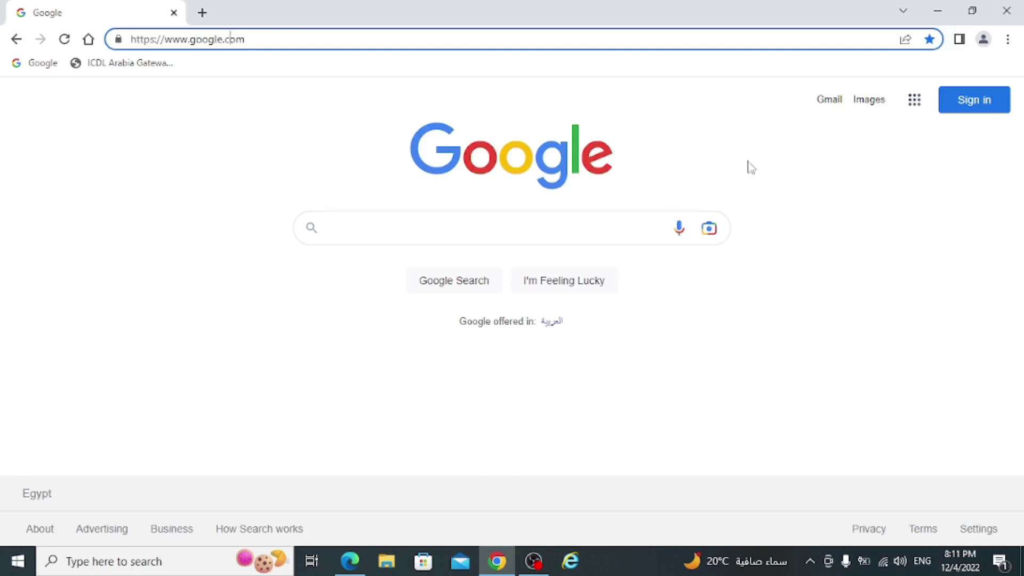
- Minimize Chrome and scroll the PDF to the Hyperlinks paragraph on page 93
left_click(496, 561)
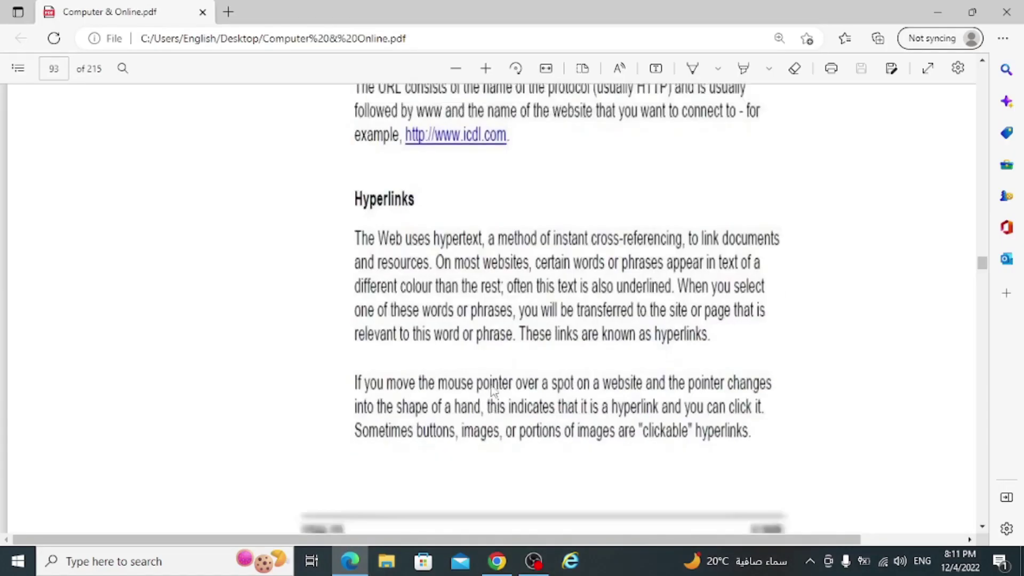
scroll(492, 391, "down", 1)
scroll(451, 251, "up", 3)
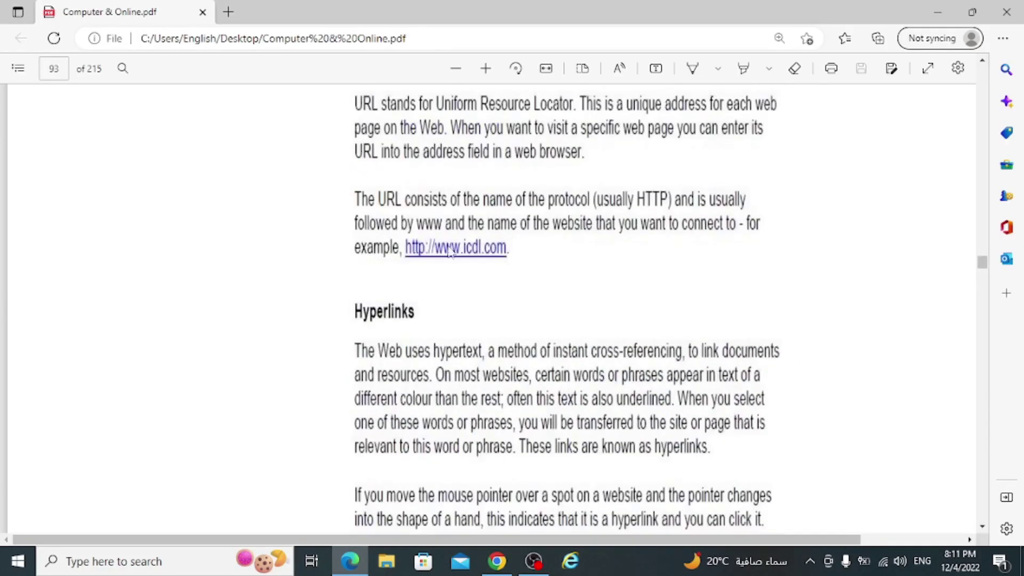
scroll(496, 274, "down", 1)
scroll(496, 274, "down", 10)
scroll(482, 288, "up", 5)
scroll(482, 278, "up", 6)
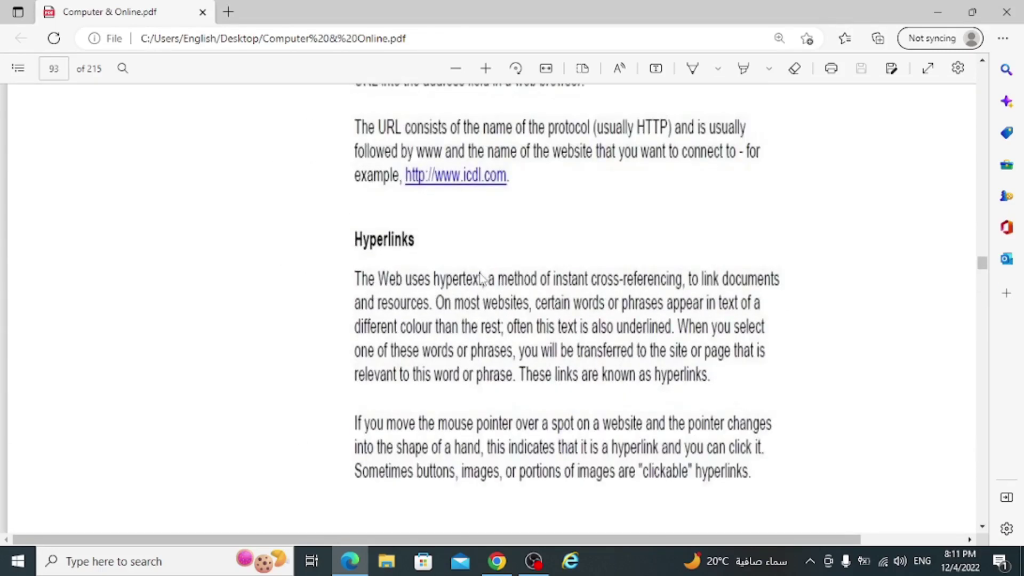
- Switch to Chrome and search Google for 'icdl'
left_click(496, 560)
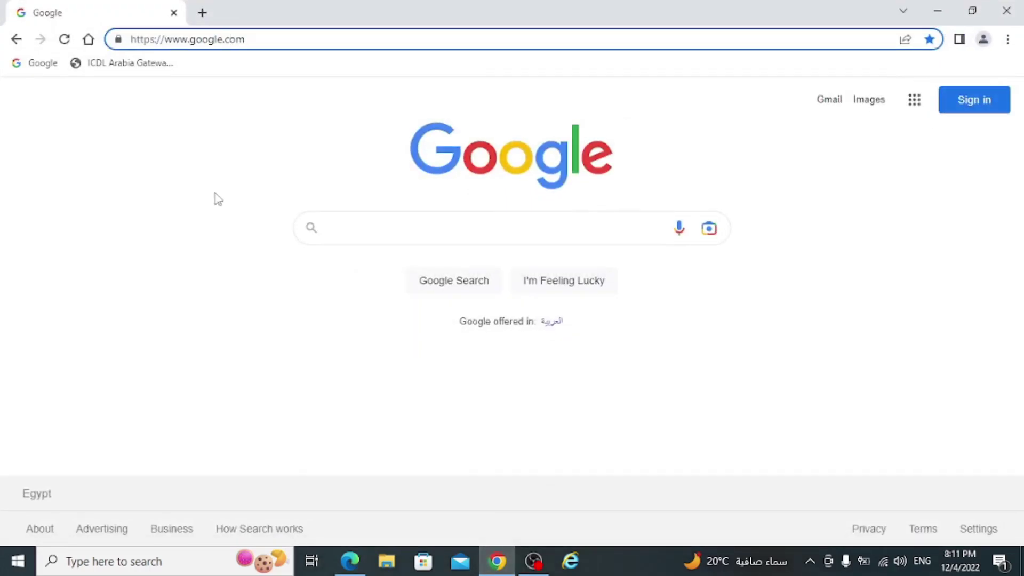
left_click(384, 228)
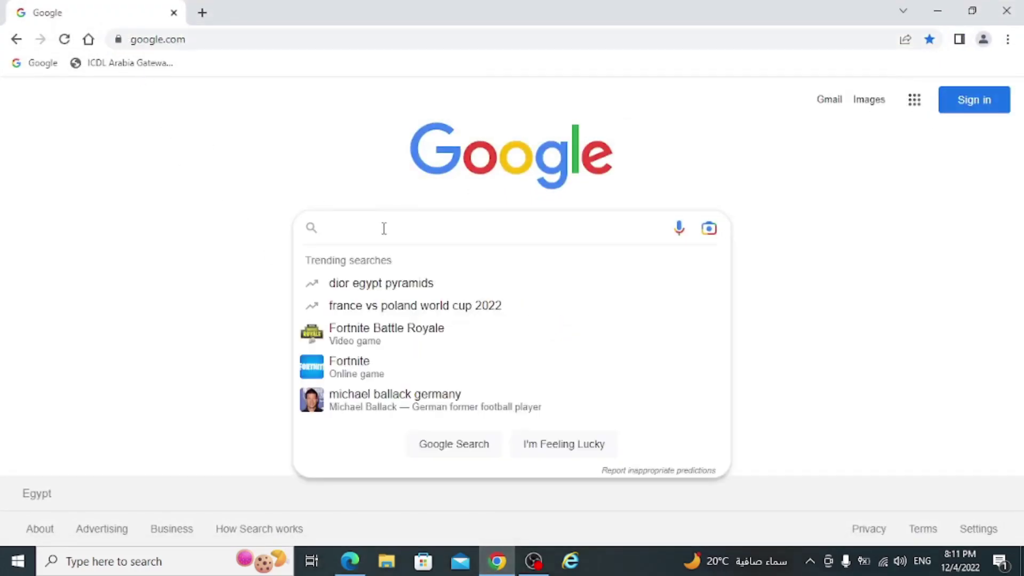
type("icdl")
key("Escape")
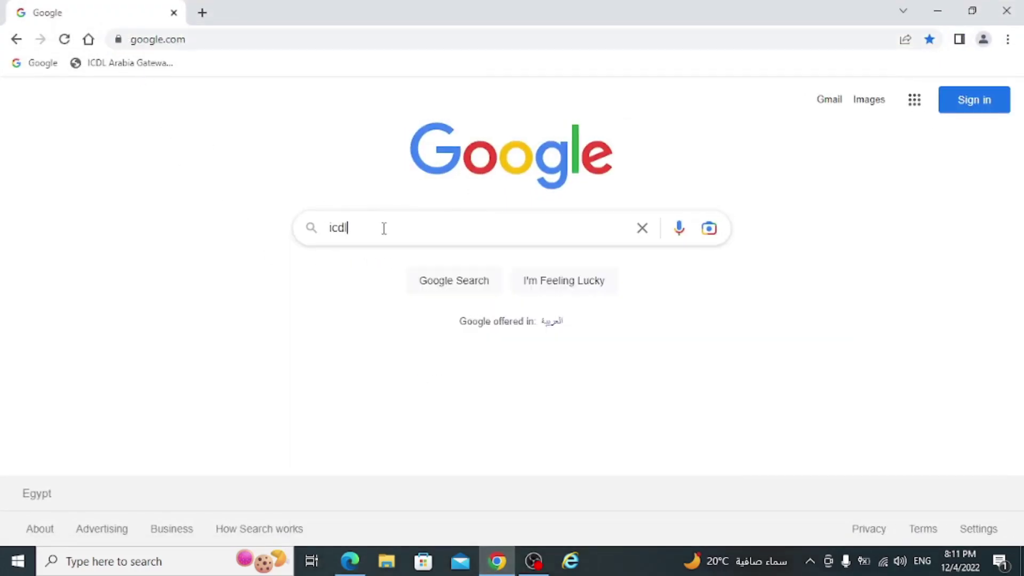
key("Return")
- Scroll the icdl results, close Chrome, and scroll the PDF to page 94's hyperlink list
scroll(204, 291, "down", 1)
scroll(204, 291, "down", 10)
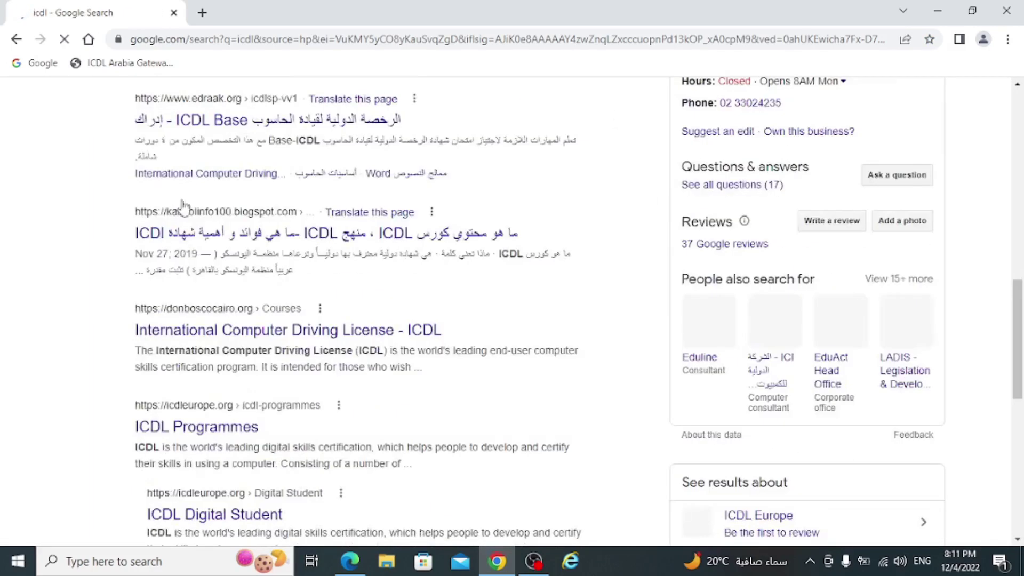
scroll(180, 202, "down", 5)
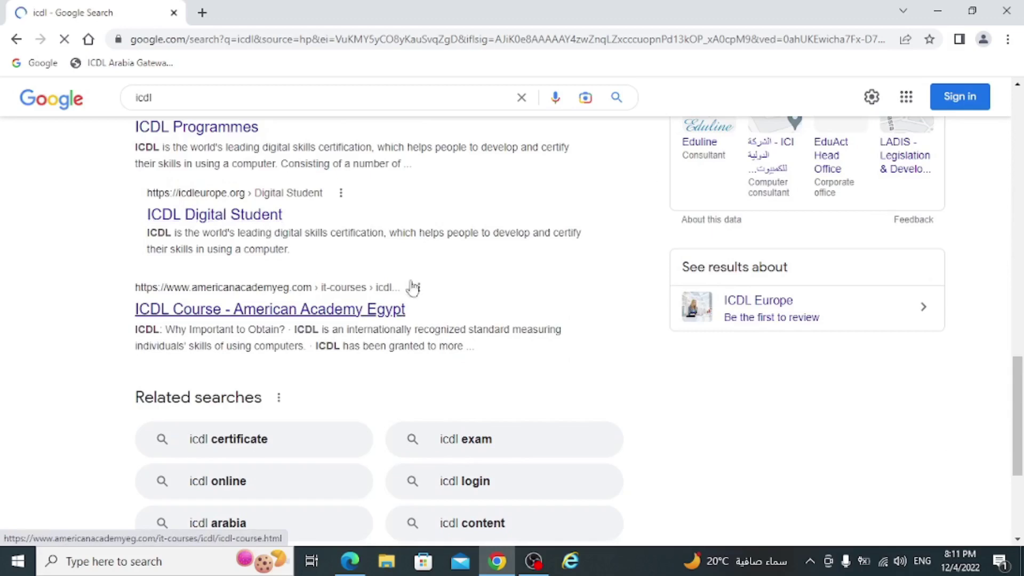
left_click(1010, 12)
scroll(552, 235, "down", 1)
scroll(551, 233, "down", 5)
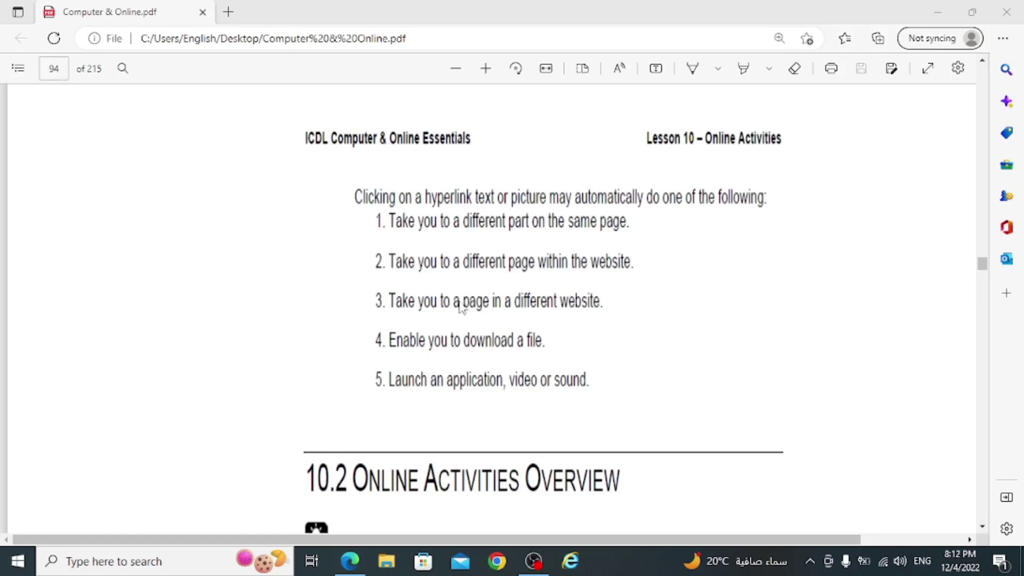
- Scroll to 10.2 Online Activities Overview's Information Searching, Communication and Purchasing paragraphs
scroll(456, 310, "down", 1)
scroll(459, 304, "down", 1)
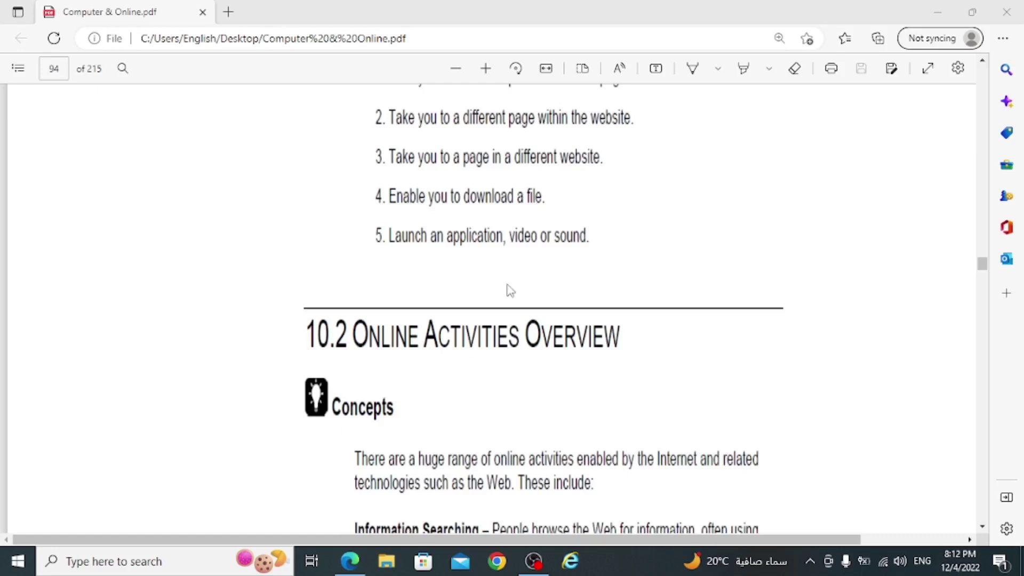
scroll(496, 277, "down", 1)
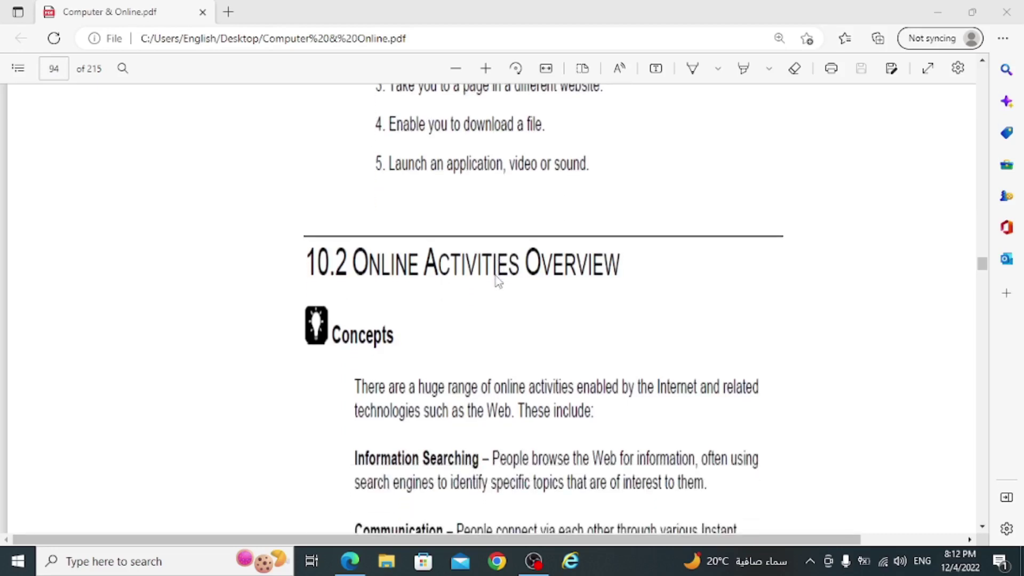
scroll(496, 280, "down", 2)
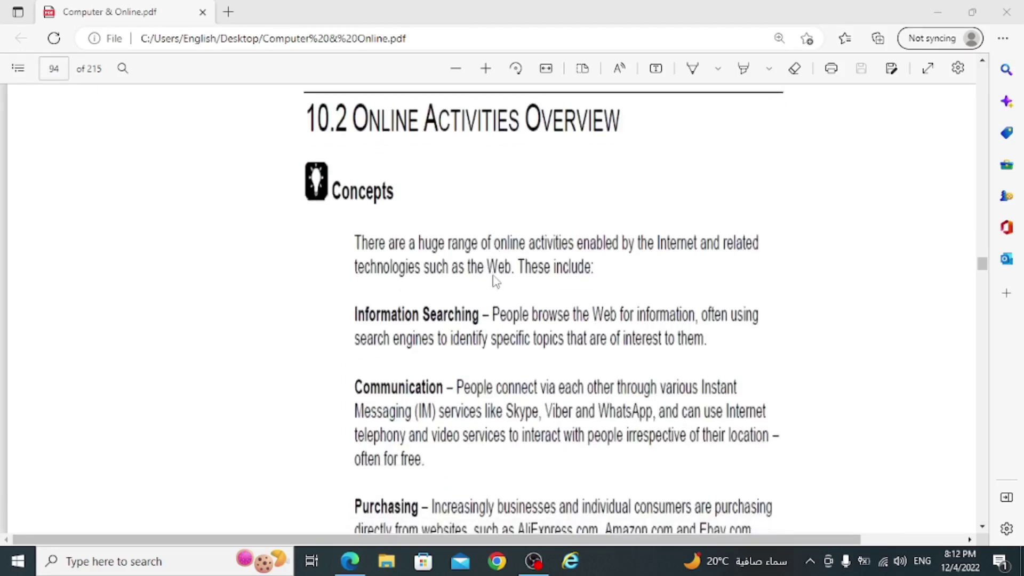
scroll(495, 281, "down", 2)
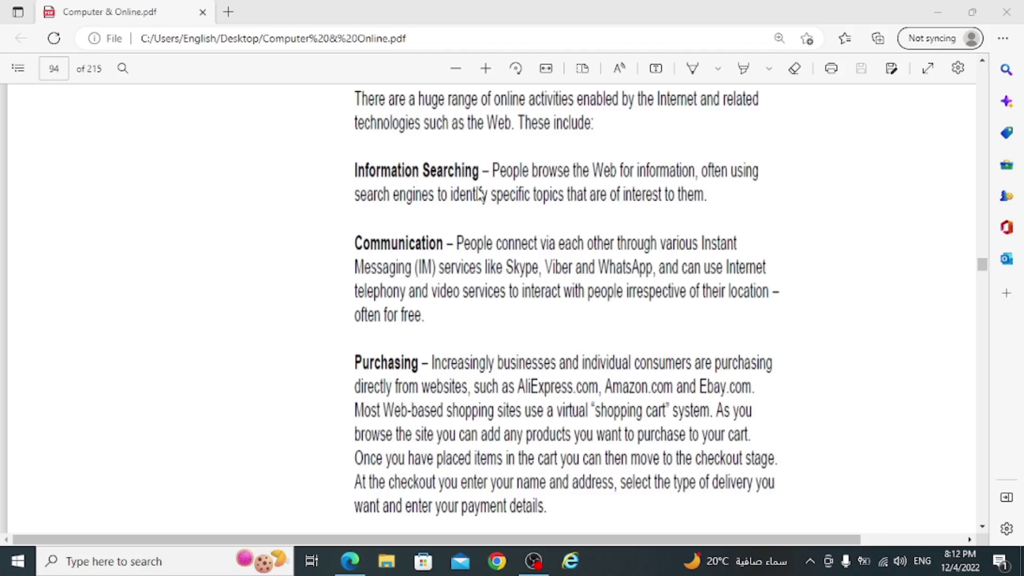
scroll(413, 241, "down", 1)
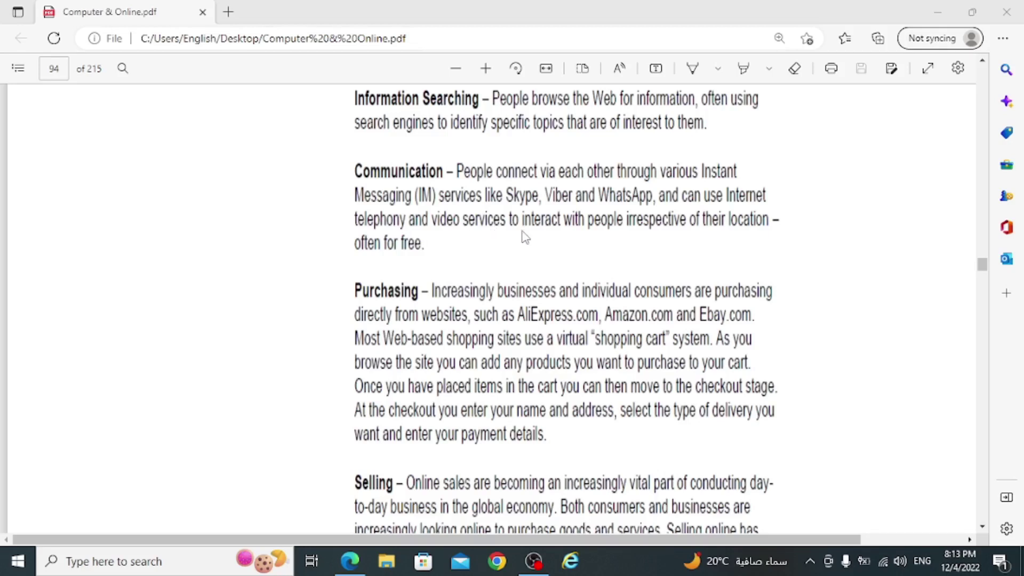
- Scroll page 94 down to the full Selling and Learning paragraphs
scroll(526, 238, "down", 3)
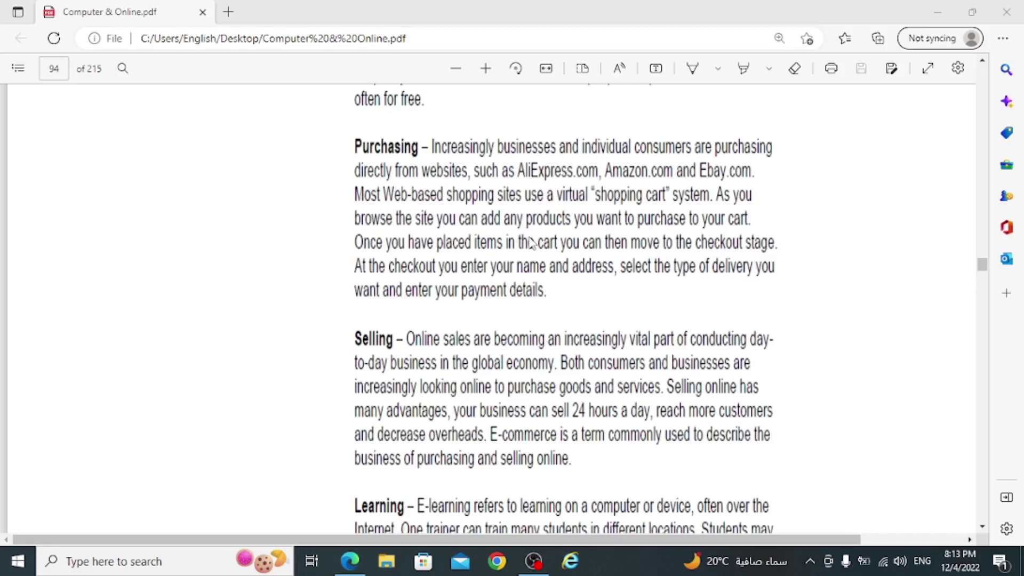
scroll(454, 256, "down", 3)
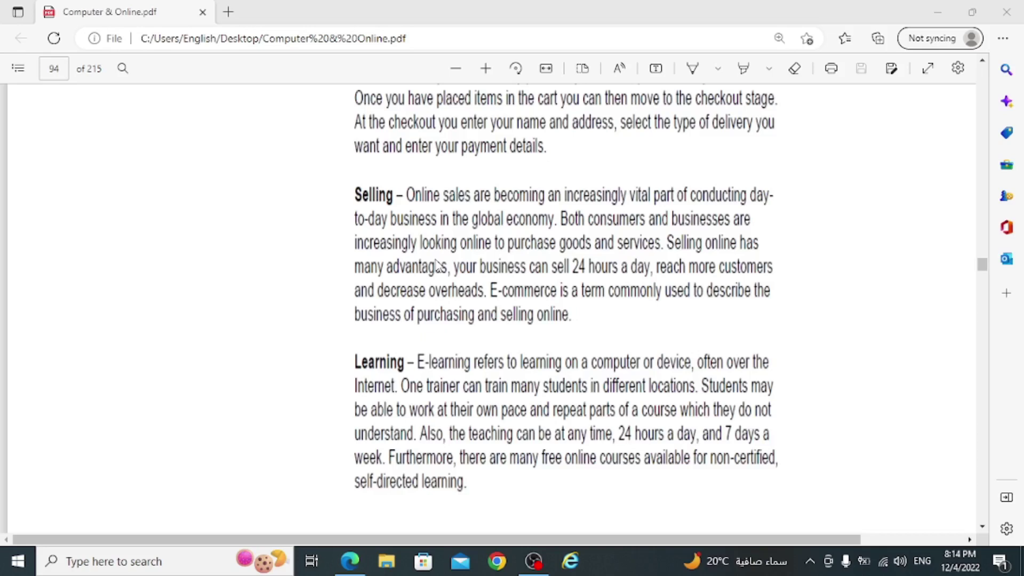
- Scroll down page 94 below the Learning paragraph toward its Page 73 footer
scroll(356, 374, "down", 3)
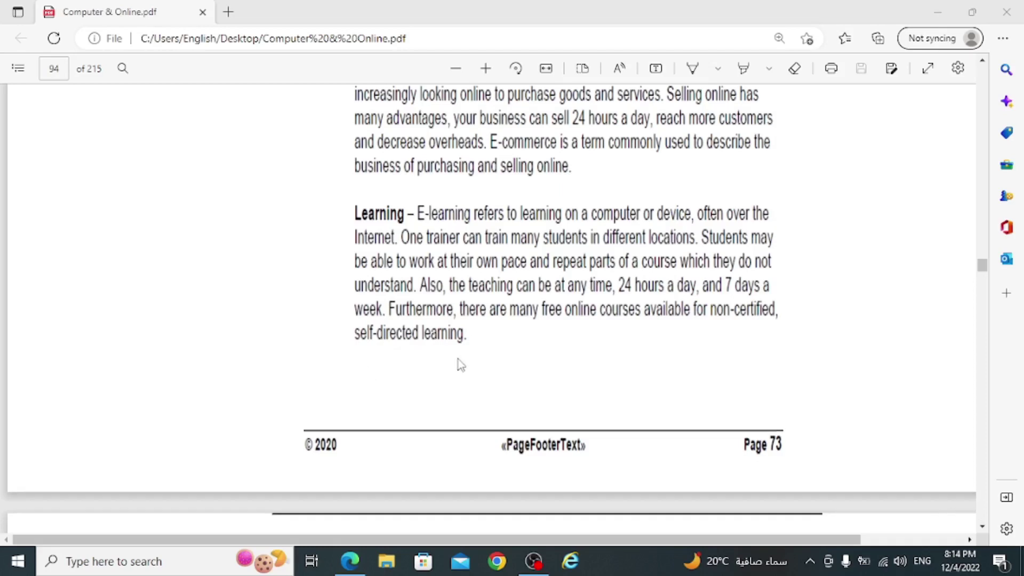
scroll(459, 363, "down", 7)
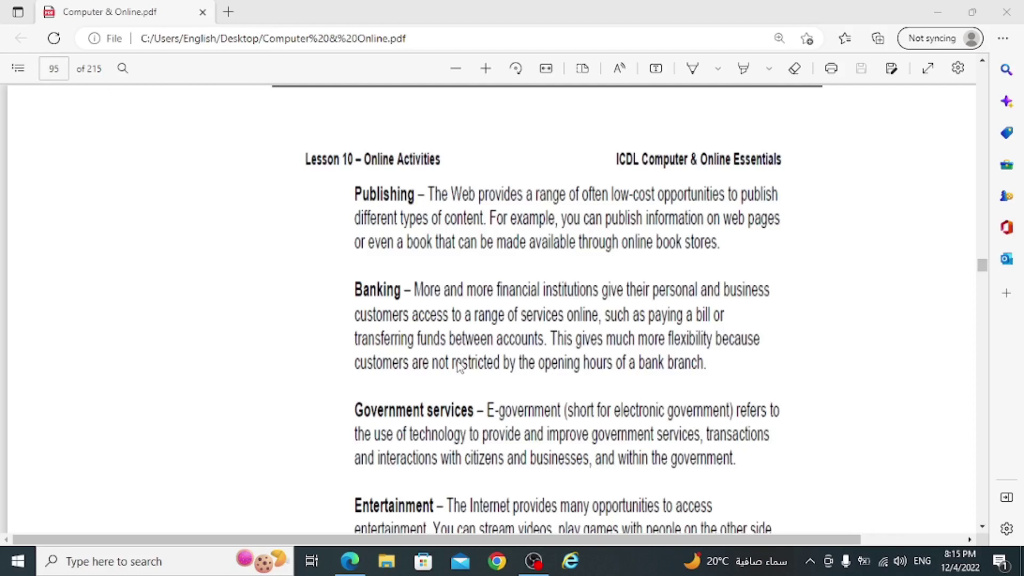
- Read down page 95 past Entertainment to the Software Access and File Storage paragraphs
scroll(457, 367, "down", 3)
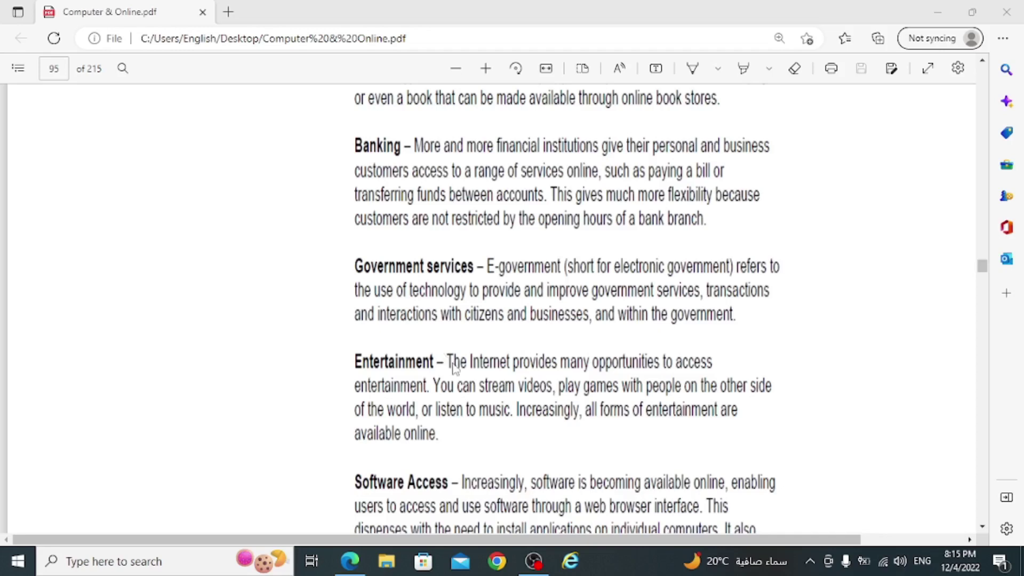
scroll(472, 290, "down", 1)
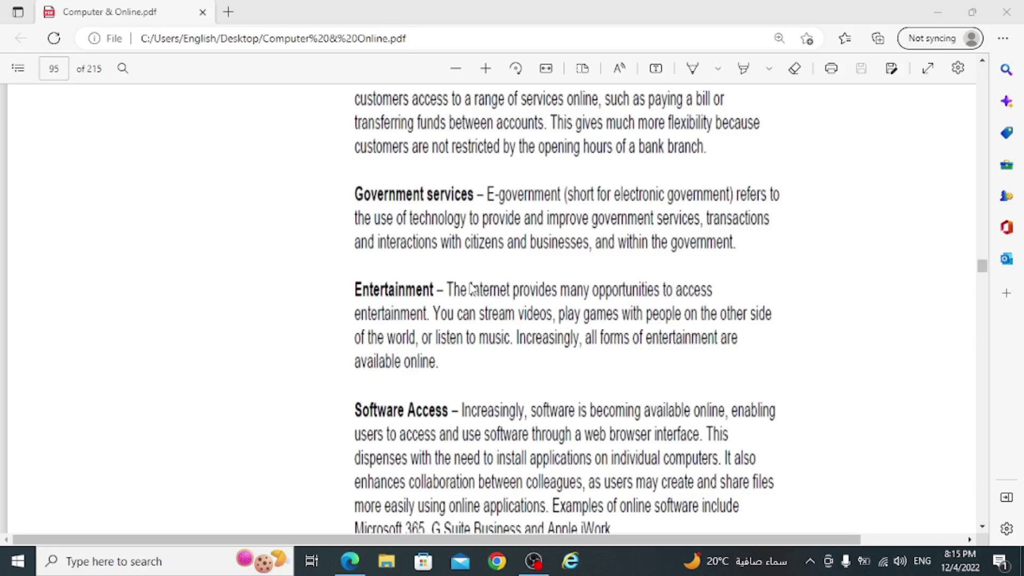
scroll(469, 275, "down", 3)
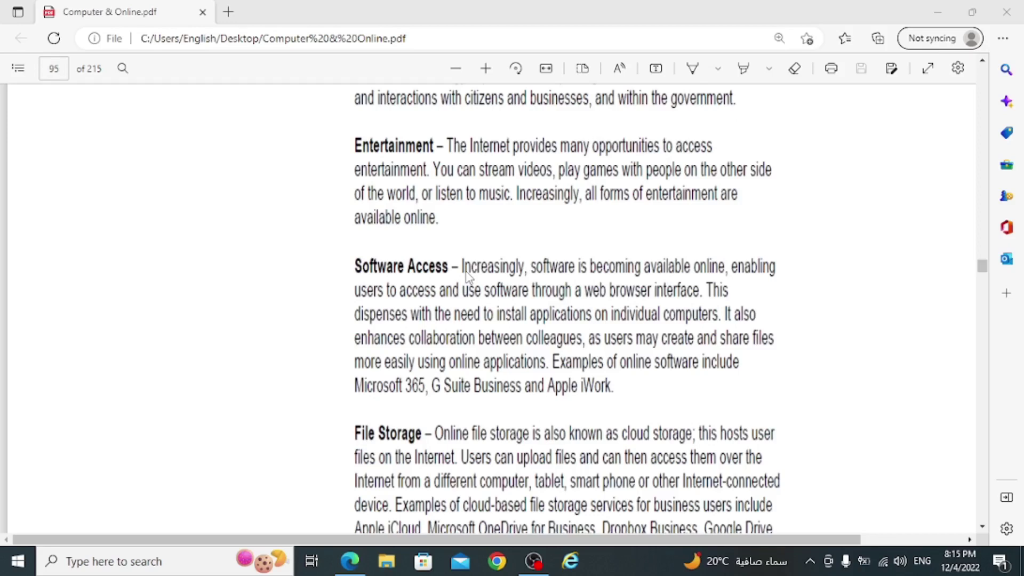
- Continue past File Storage to the 10.3 Search Engines heading and its Concepts definition
scroll(469, 283, "down", 2)
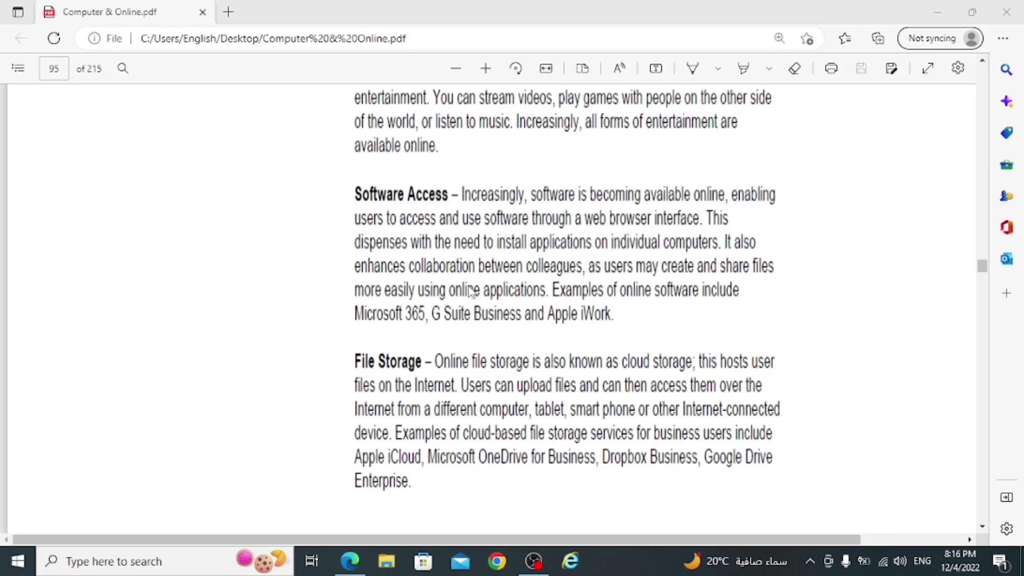
scroll(471, 292, "down", 3)
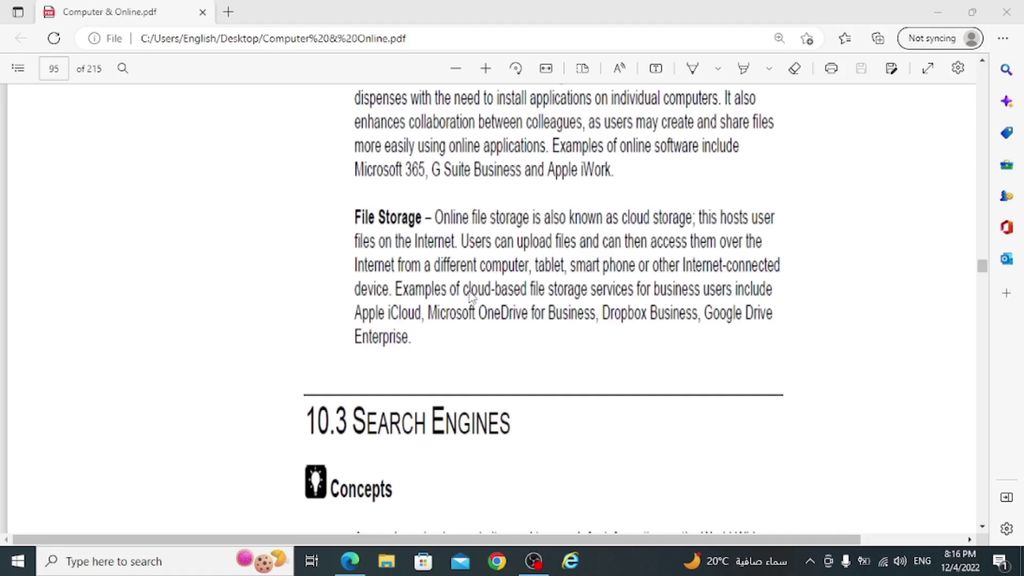
scroll(451, 286, "down", 4)
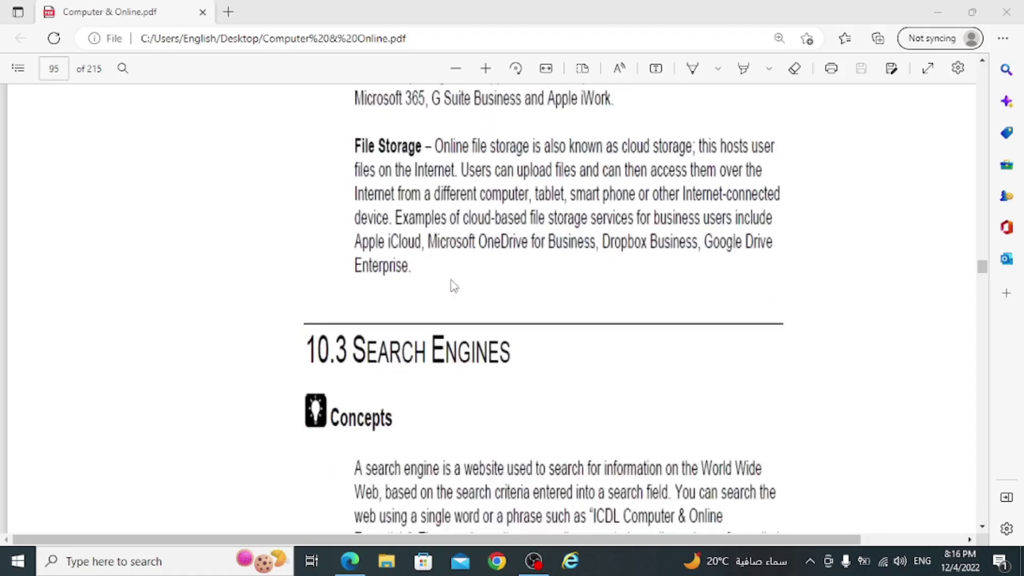
- Scroll on to page 96's list of example search engines and the Address bar screenshot
scroll(454, 286, "down", 1)
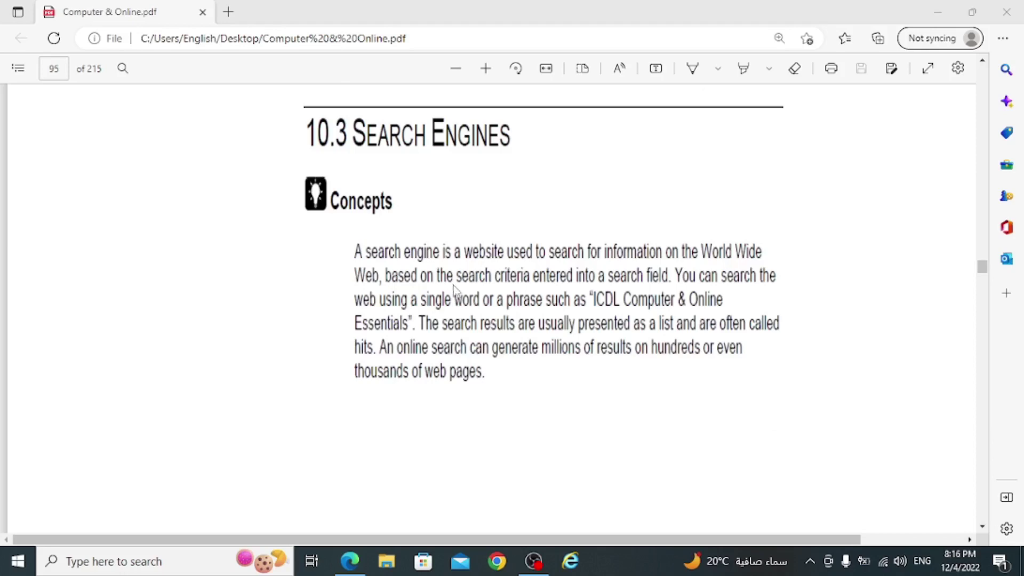
scroll(462, 273, "down", 13)
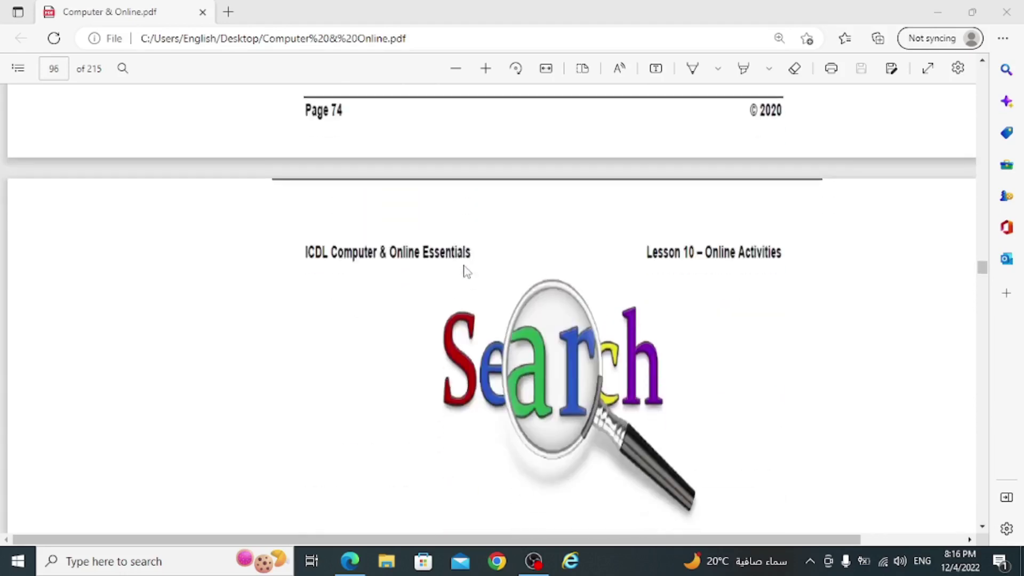
scroll(466, 271, "down", 2)
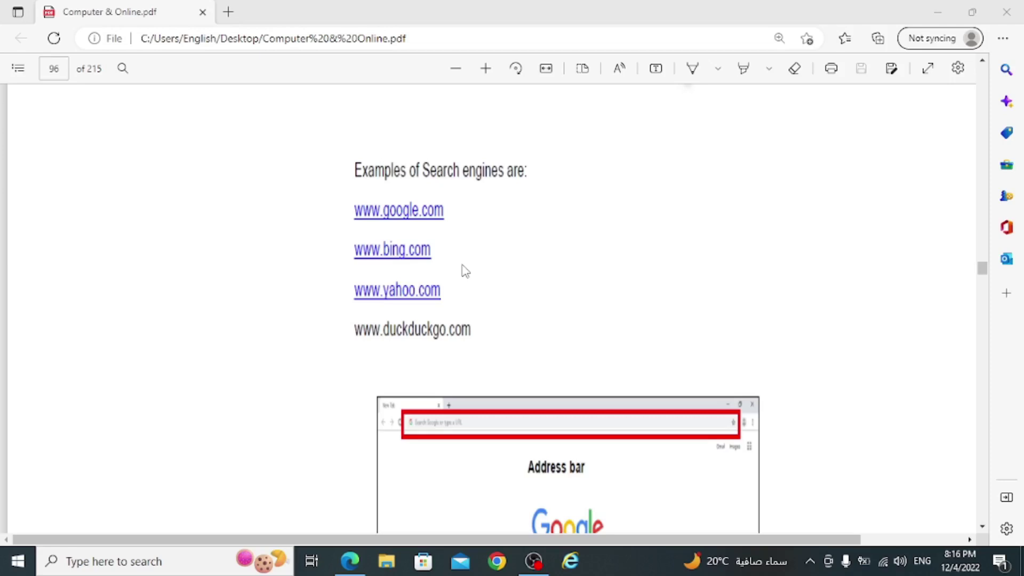
- Bring Chrome forward and search Google for 'icdl'
left_click(496, 560)
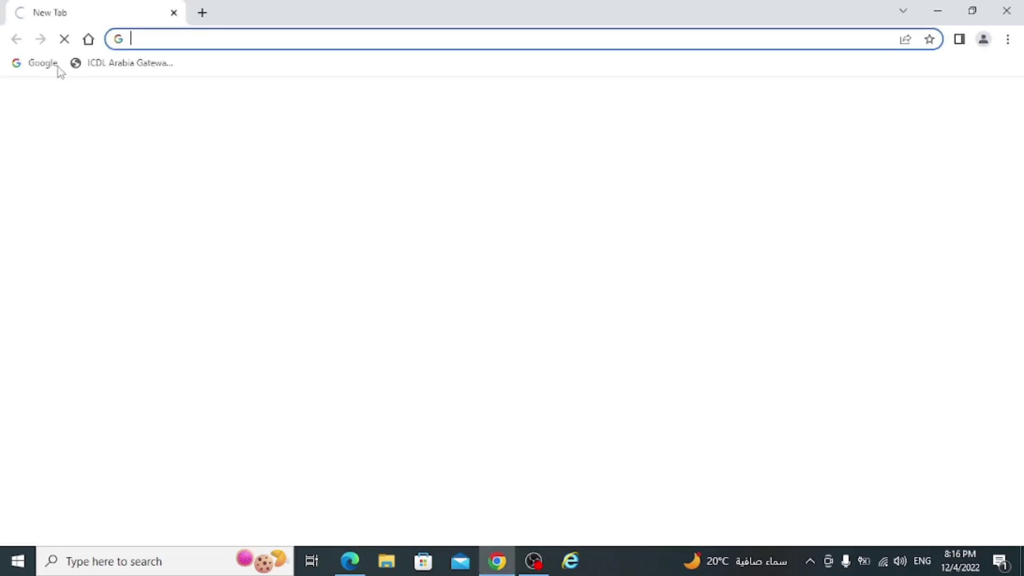
left_click(53, 64)
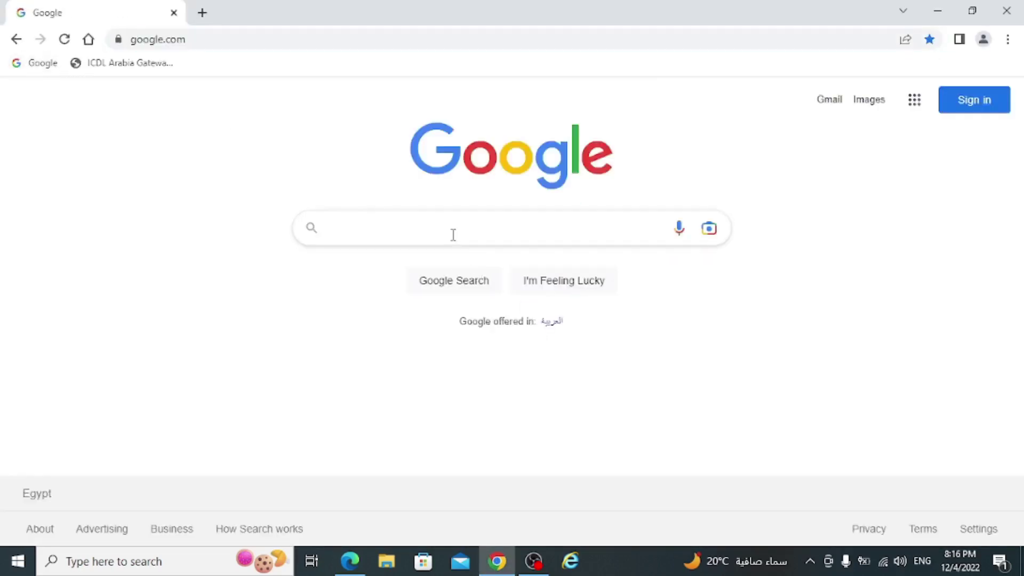
left_click(520, 233)
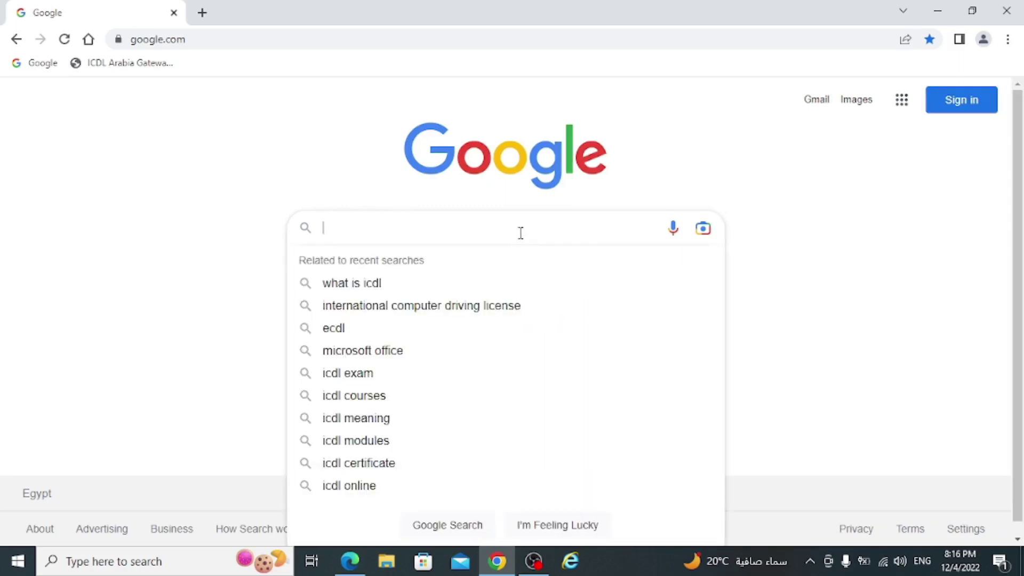
type("icdl")
key("Return")
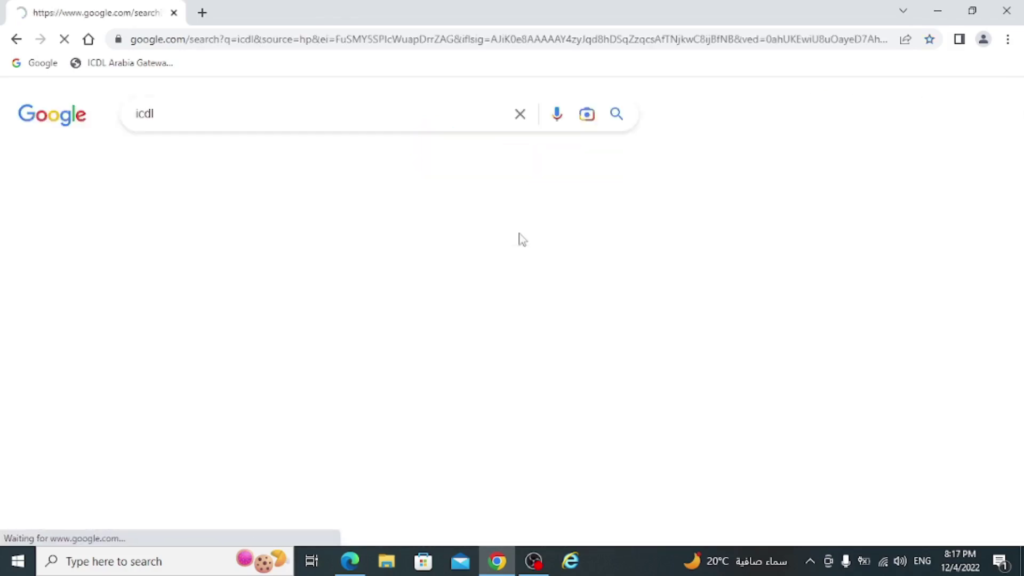
- Browse the ICDL Arabia website, then return to the icdl search results
left_click(192, 250)
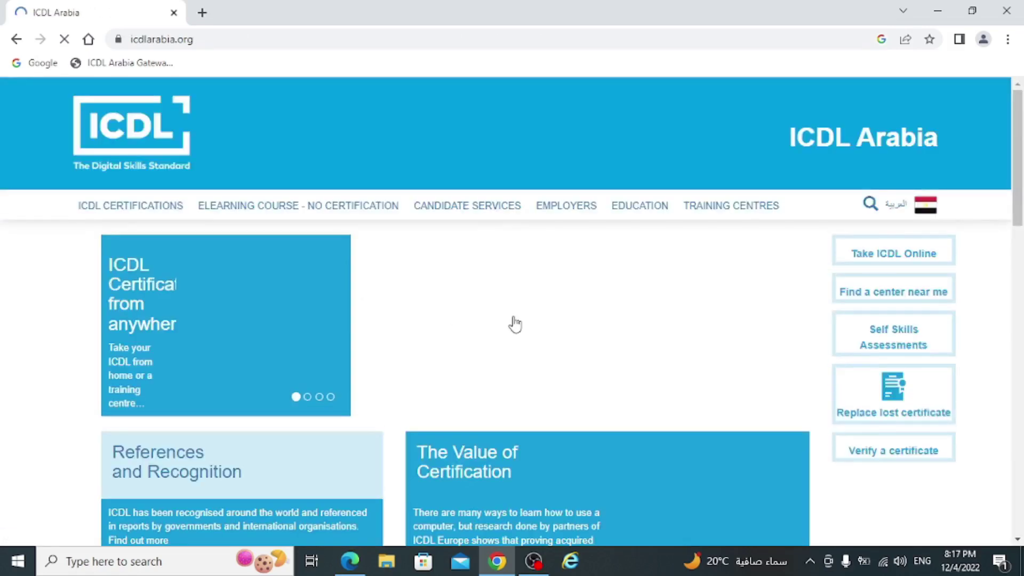
scroll(525, 309, "down", 12)
scroll(527, 308, "down", 3)
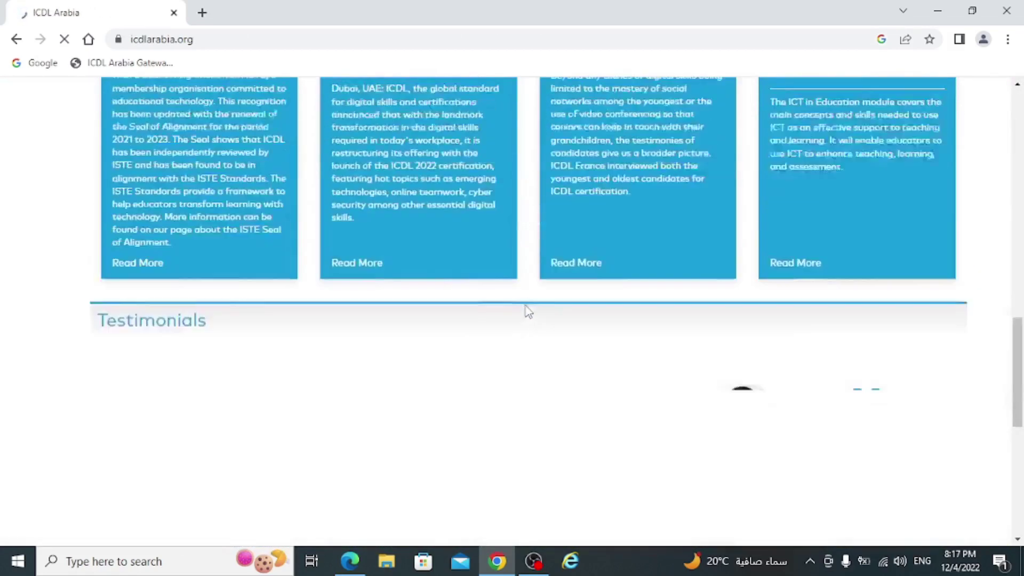
scroll(526, 309, "up", 15)
left_click(16, 39)
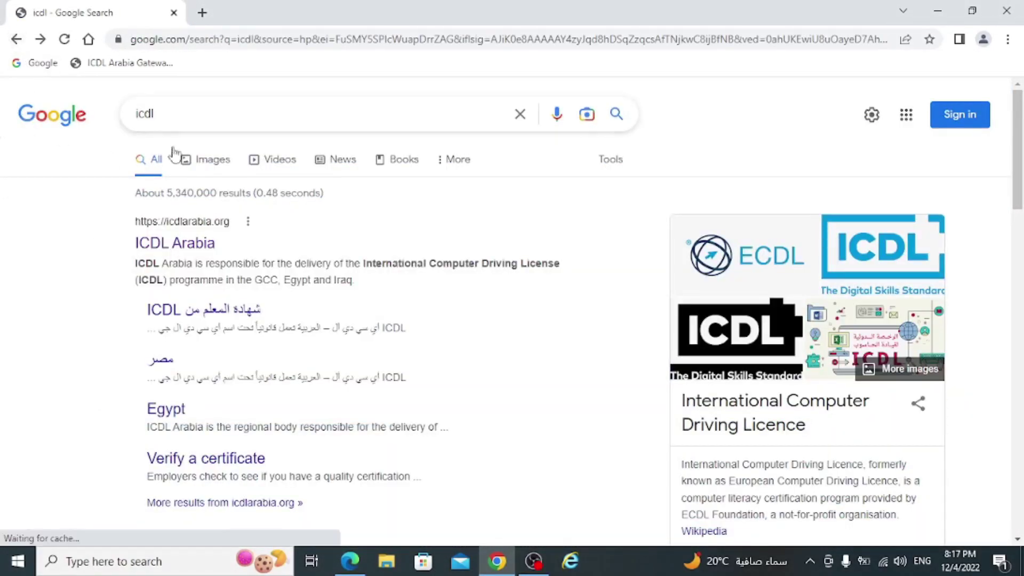
- View icdl image results, go to the Google Images home page, and minimize Chrome
left_click(216, 163)
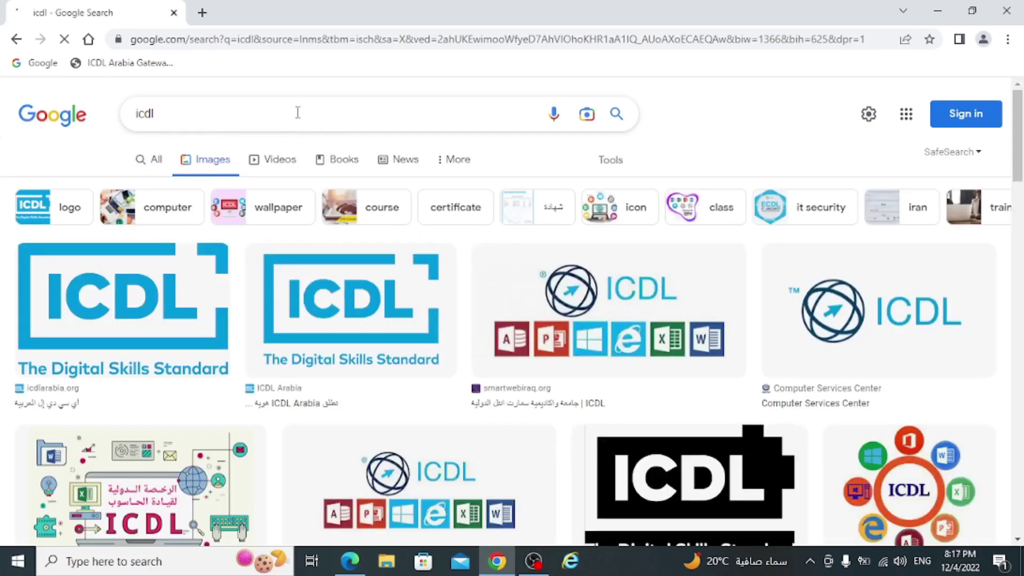
left_click(297, 112)
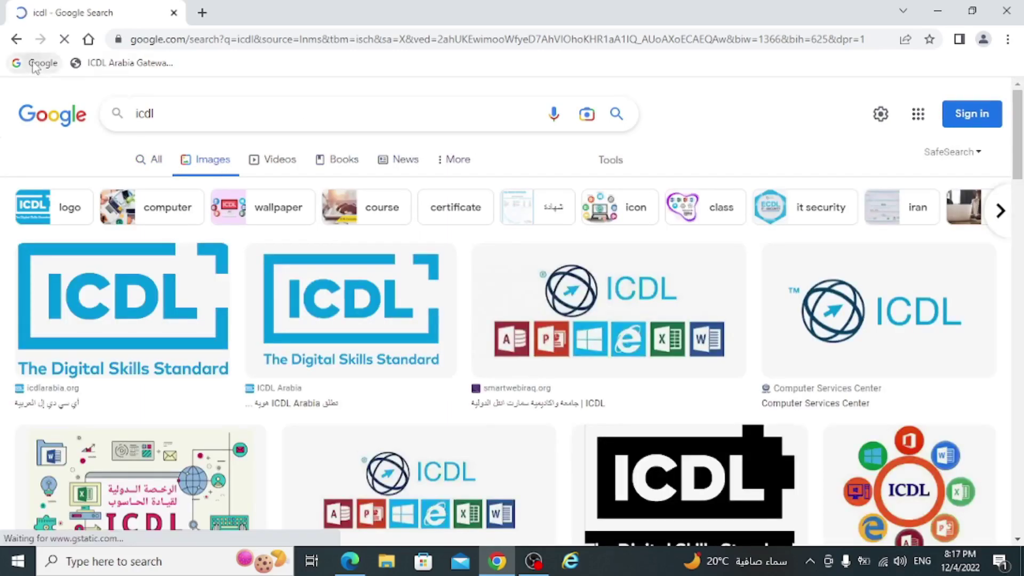
left_click(41, 63)
left_click(874, 99)
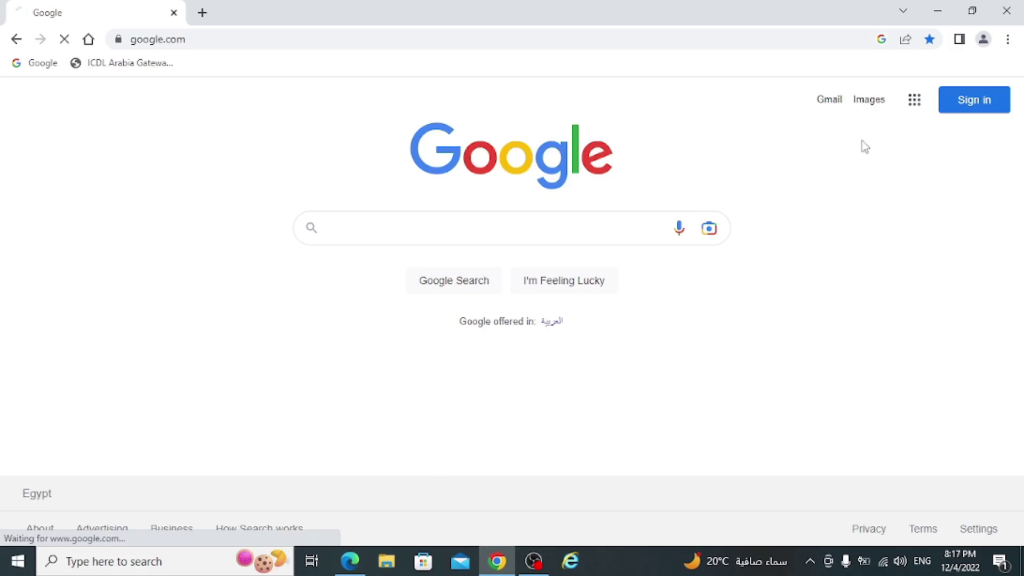
left_click(937, 6)
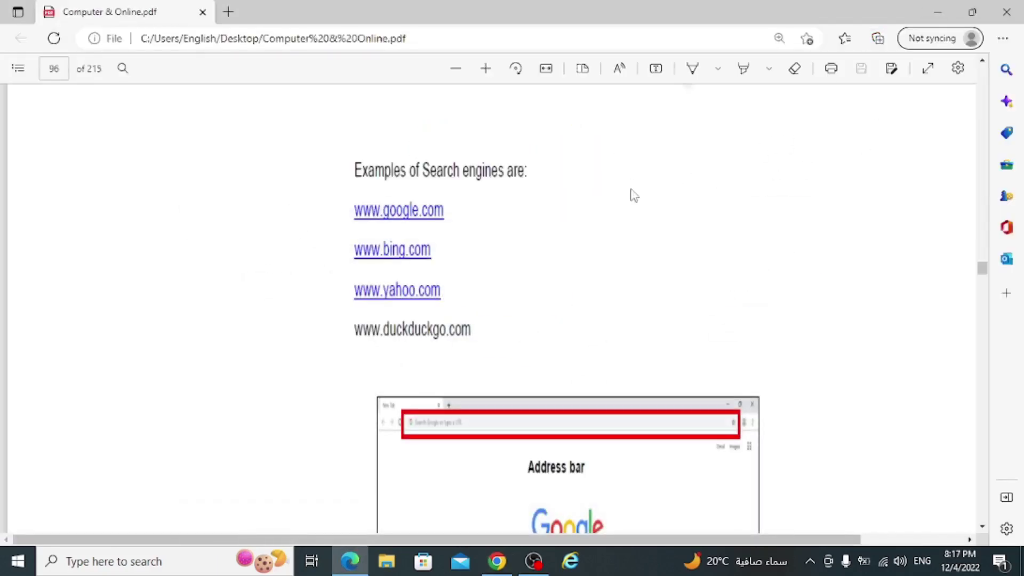
- Search Google Lens by dragging icdl.png from the desktop, then review its visual matches
left_click(938, 8)
left_click_drag(486, 185, 554, 241)
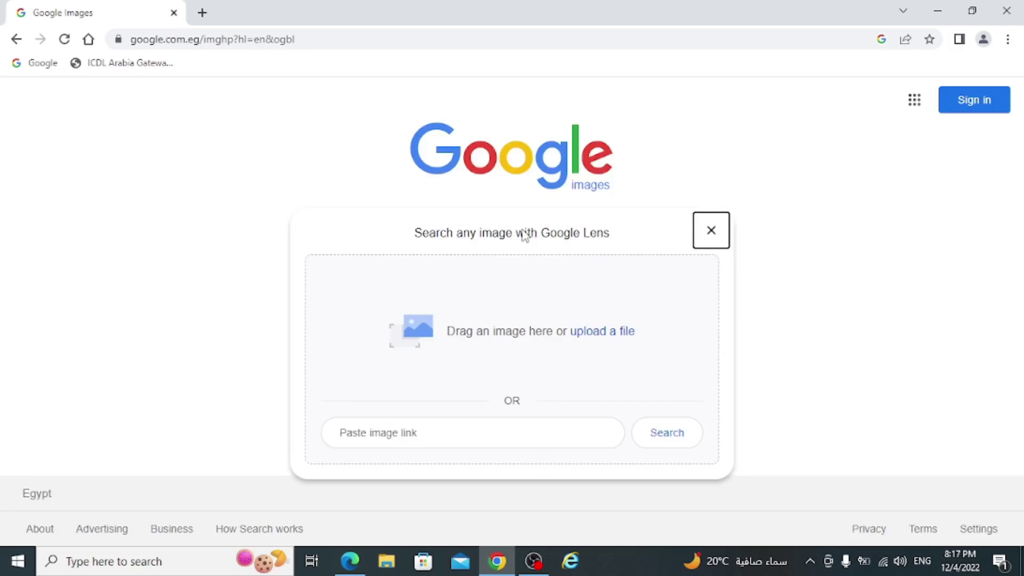
left_click(352, 12)
left_click(937, 11)
left_click_drag(480, 181, 528, 361)
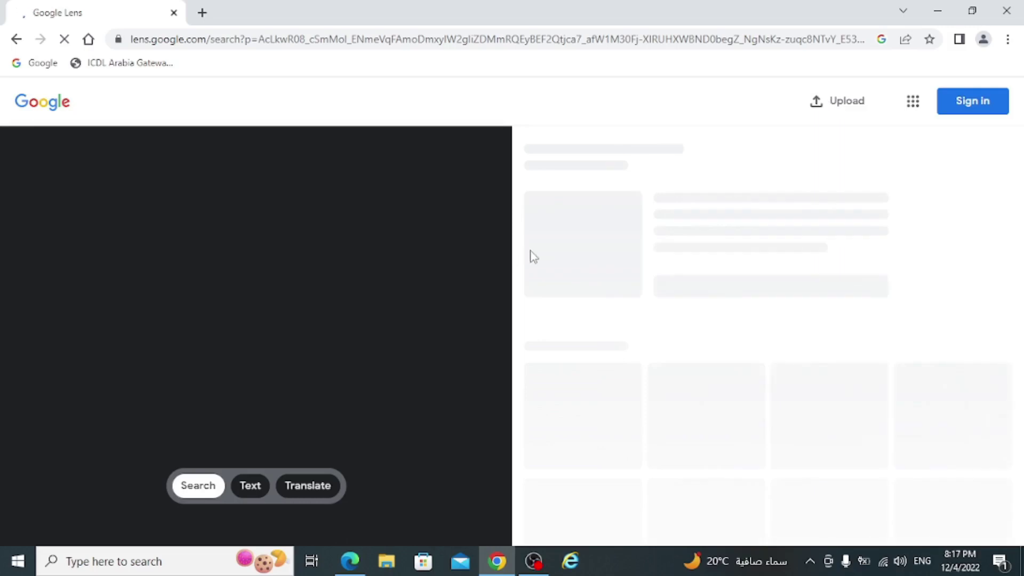
scroll(567, 234, "down", 15)
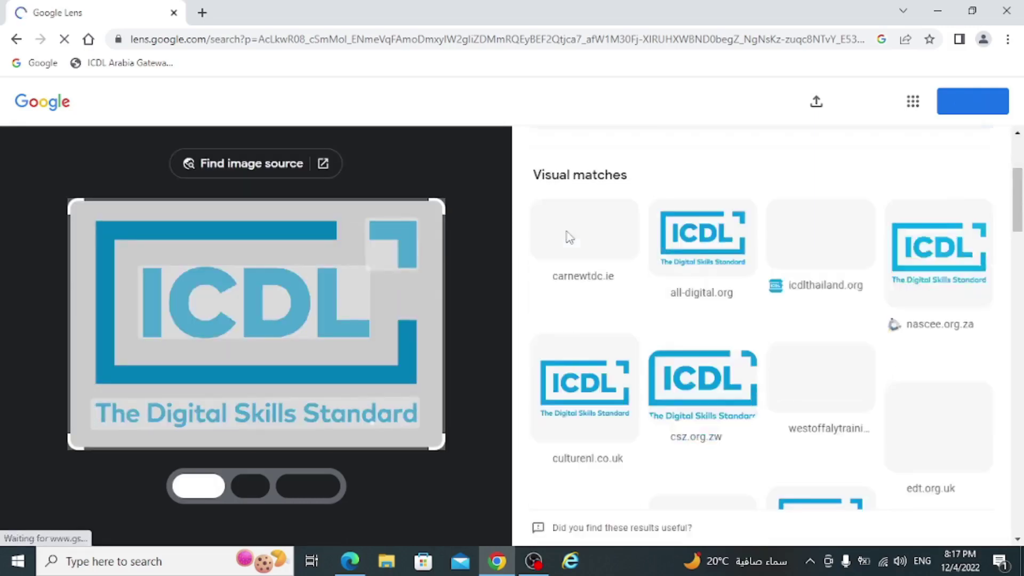
scroll(565, 232, "down", 10)
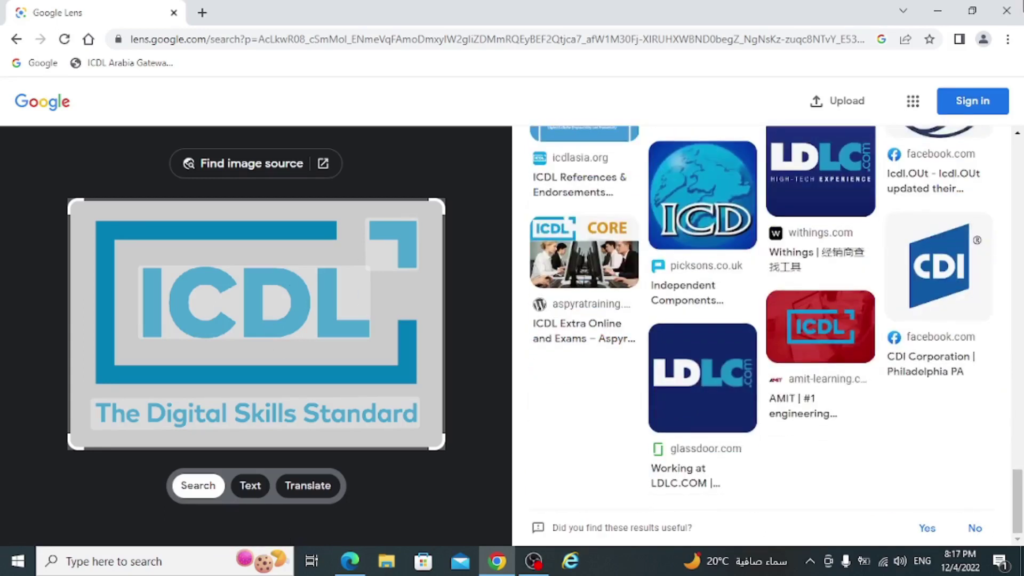
- From Google's home page, choose Advanced search in the footer Settings menu
left_click(46, 68)
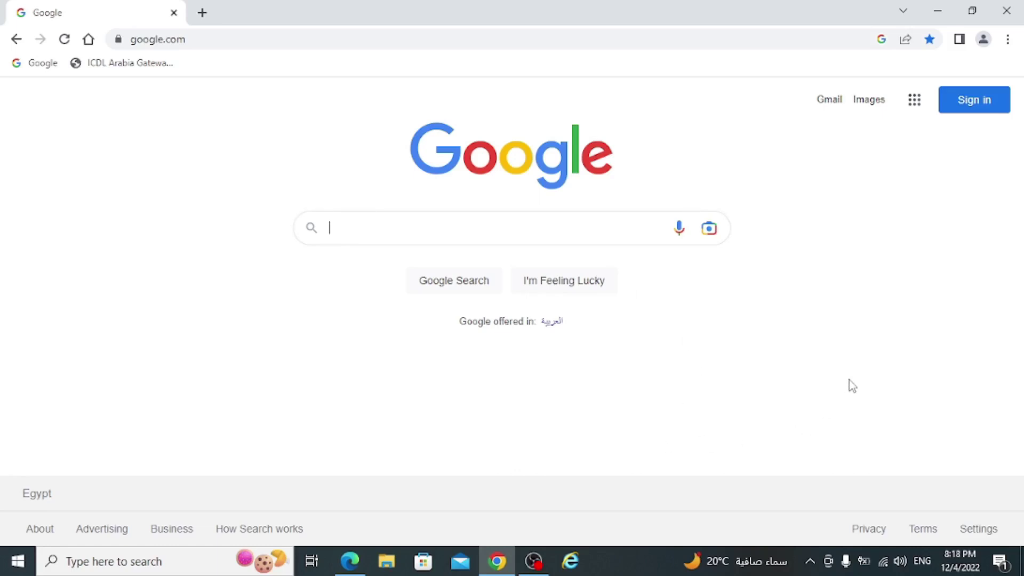
left_click(977, 529)
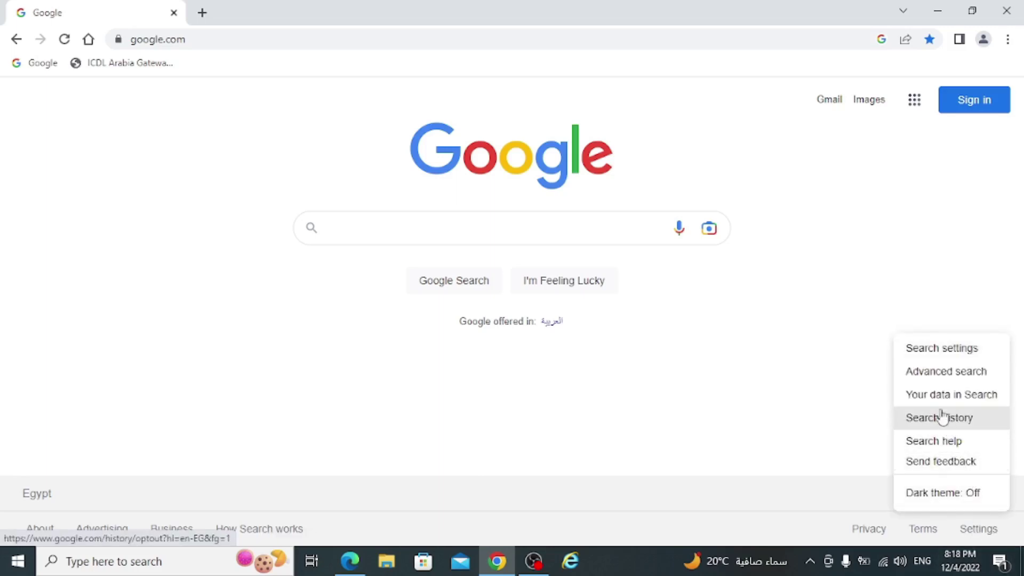
left_click(937, 374)
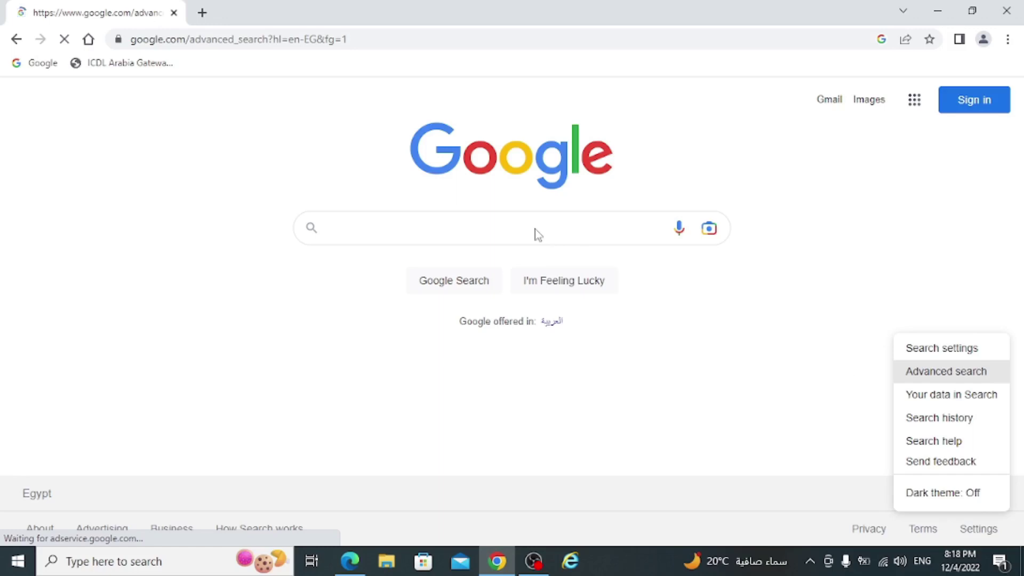
- Look through the Advanced Search form, return to Google's home page, and switch back to the PDF
scroll(299, 229, "down", 1)
scroll(299, 230, "down", 2)
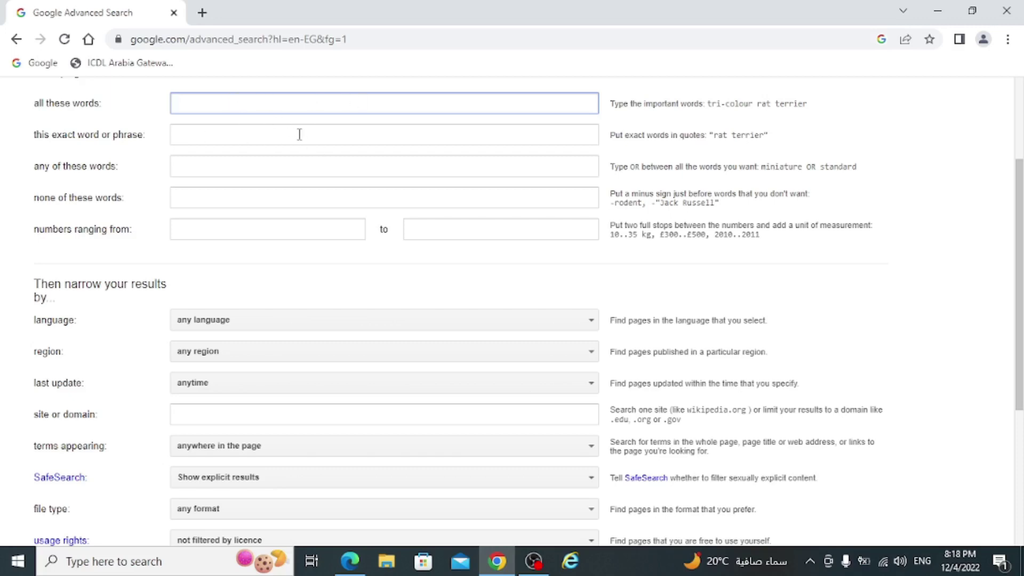
scroll(155, 200, "down", 3)
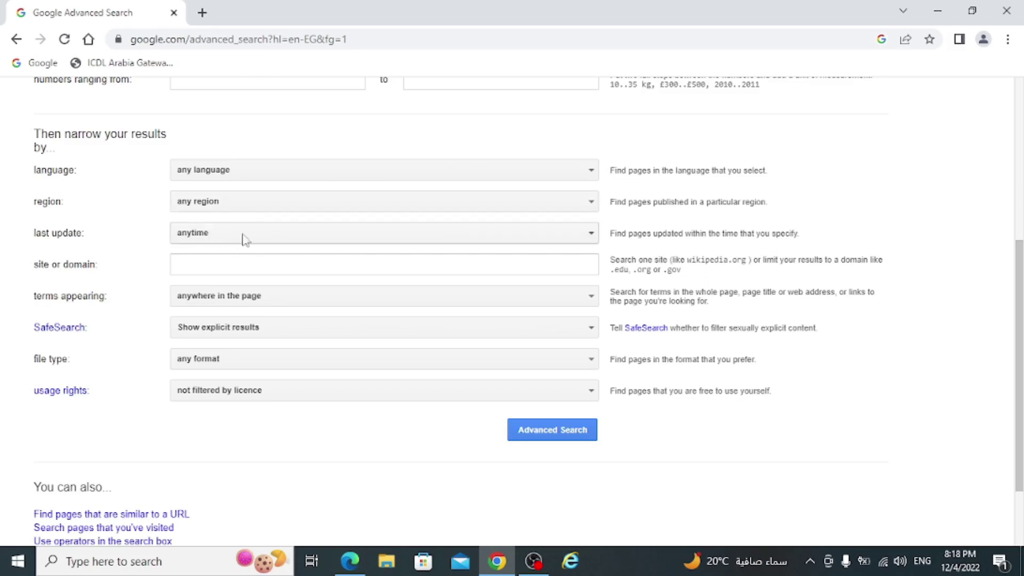
scroll(291, 229, "down", 2)
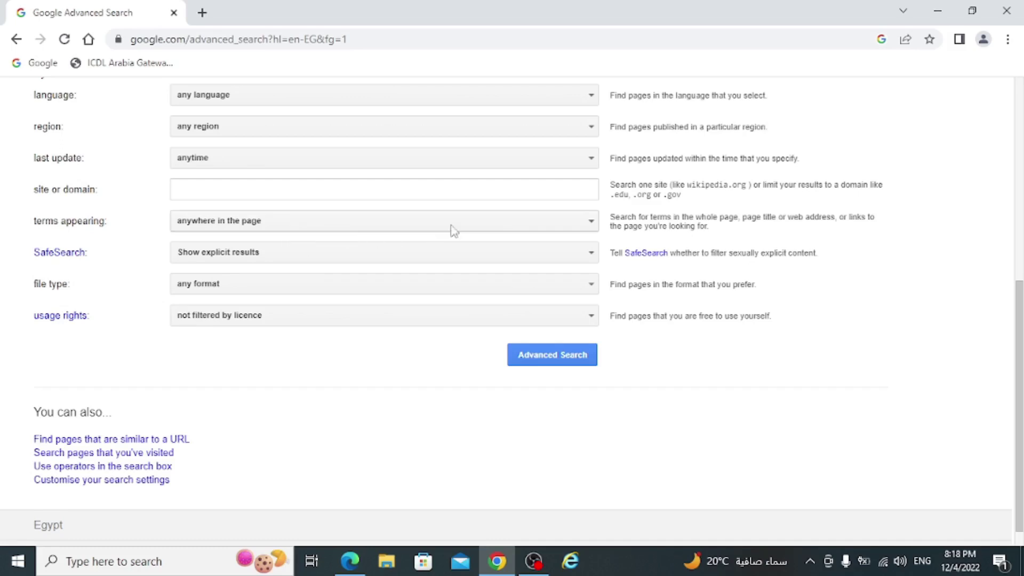
left_click(37, 62)
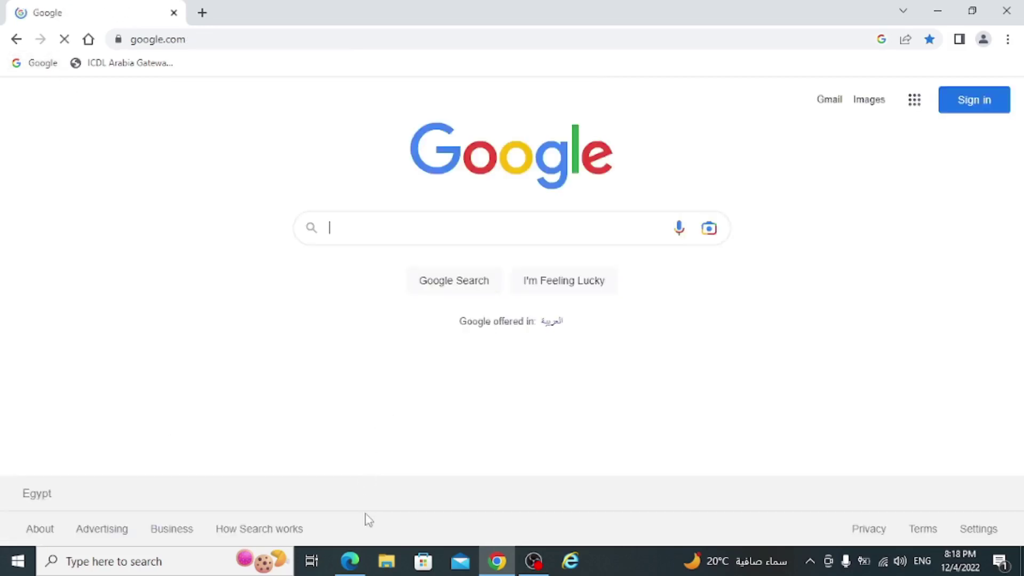
left_click(350, 560)
- Scroll the PDF from page 96 to page 109's 11.1 Organising Bookmarks, then return to Chrome
scroll(531, 284, "down", 5)
scroll(531, 284, "down", 20)
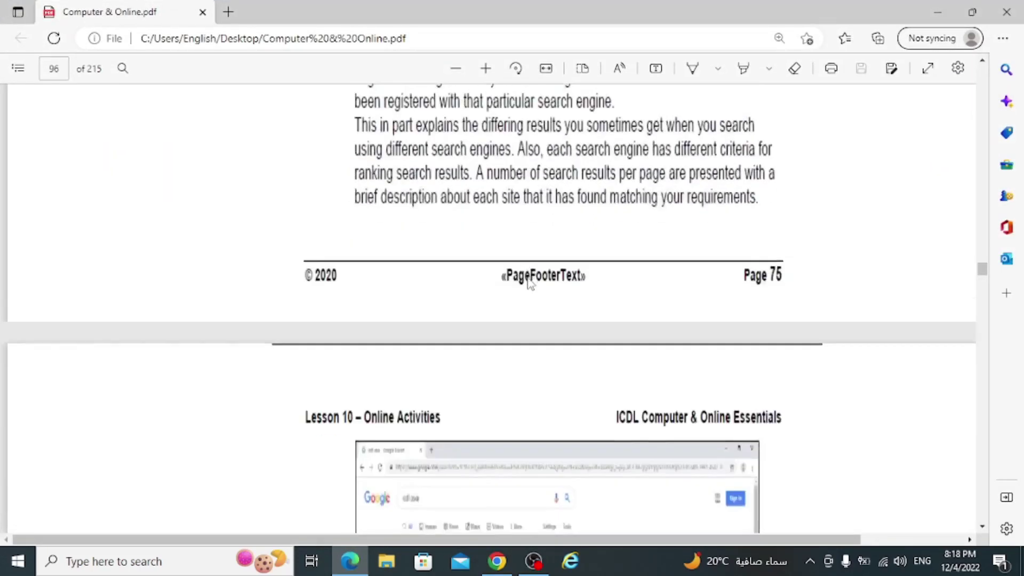
scroll(530, 283, "down", 20)
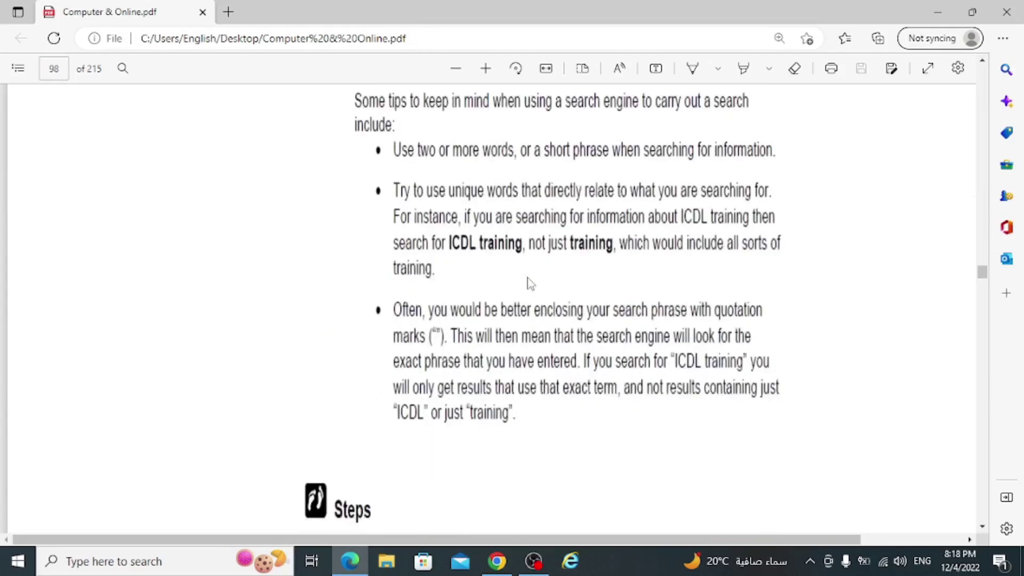
scroll(531, 284, "down", 20)
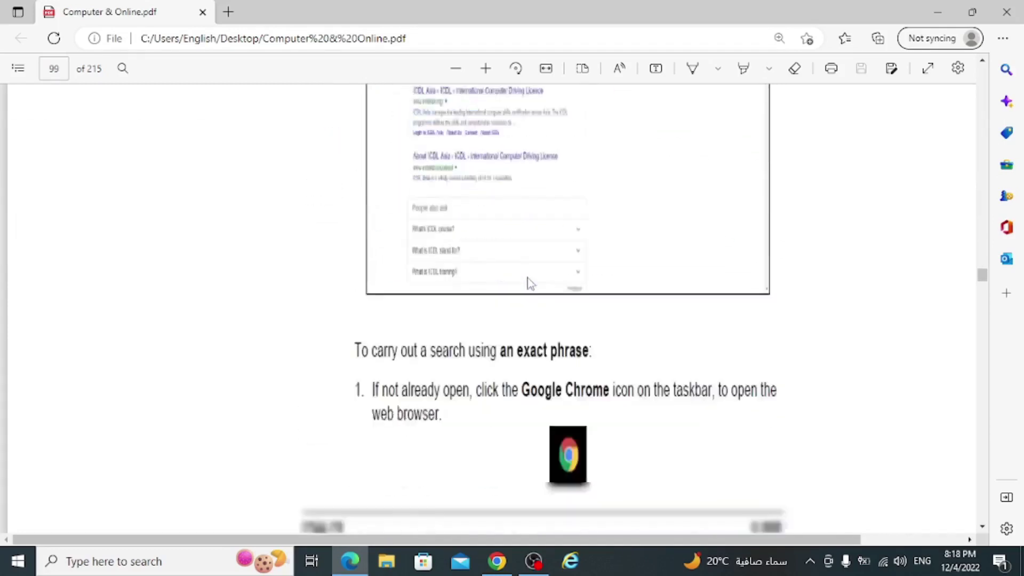
scroll(527, 280, "down", 20)
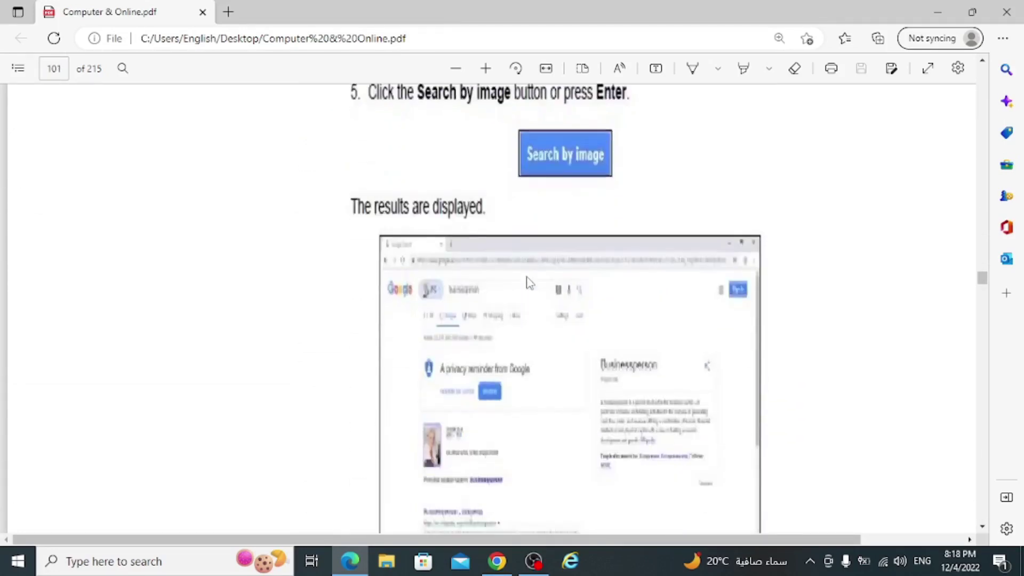
scroll(529, 282, "down", 20)
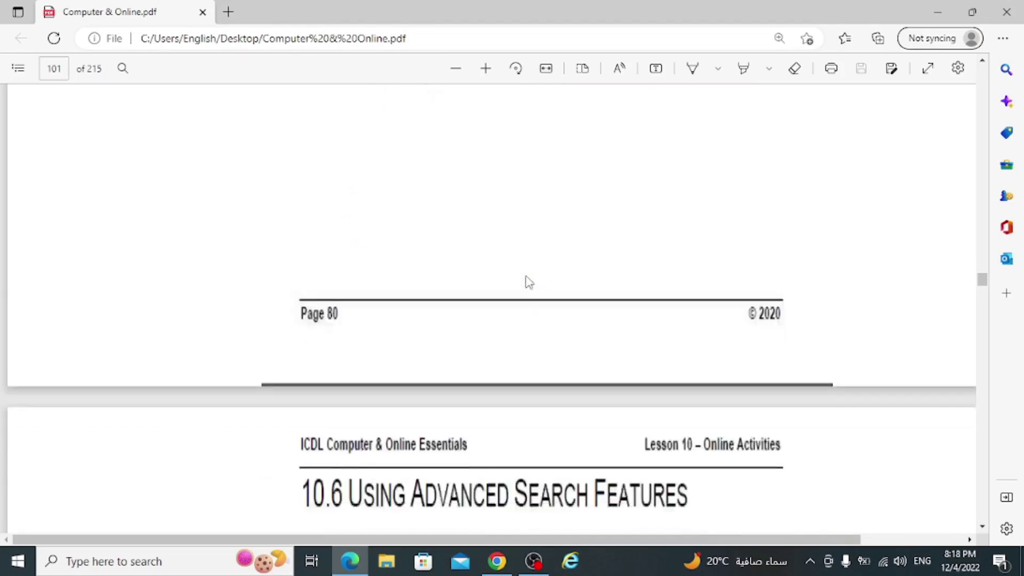
scroll(529, 282, "down", 1)
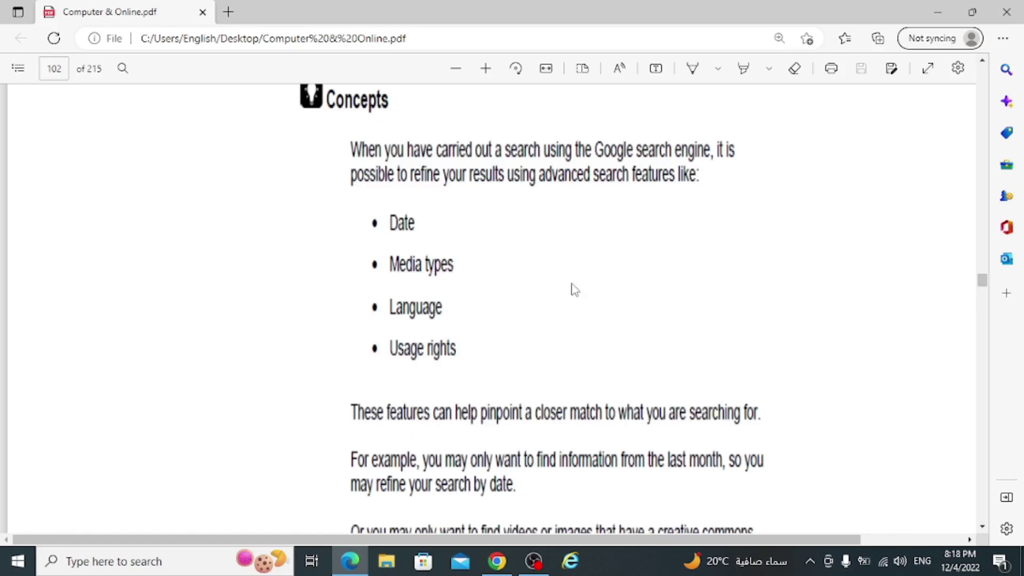
scroll(469, 320, "down", 15)
scroll(470, 319, "down", 10)
scroll(511, 217, "up", 5)
scroll(509, 224, "down", 15)
scroll(507, 230, "down", 20)
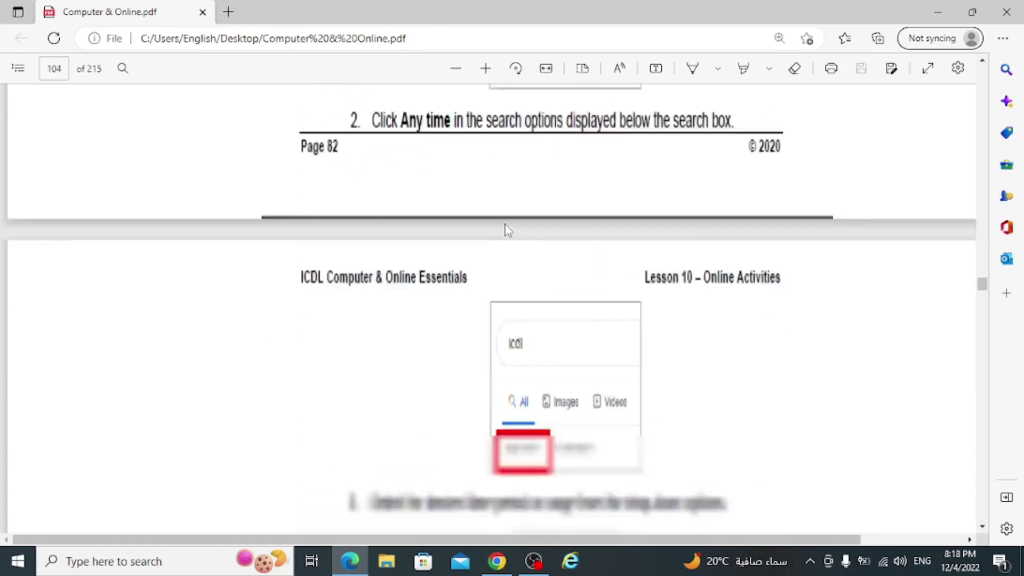
scroll(507, 230, "down", 20)
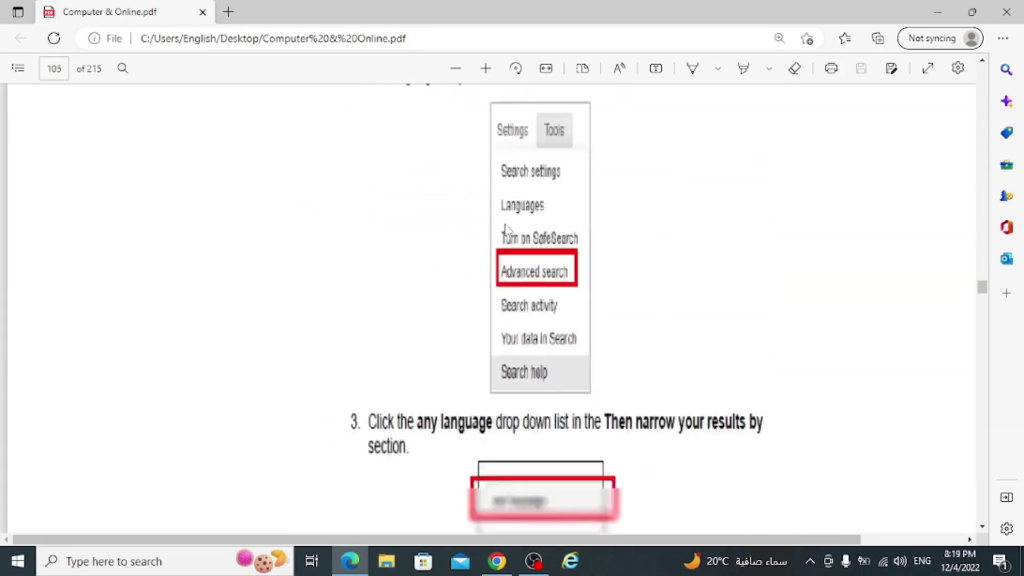
scroll(508, 231, "down", 8)
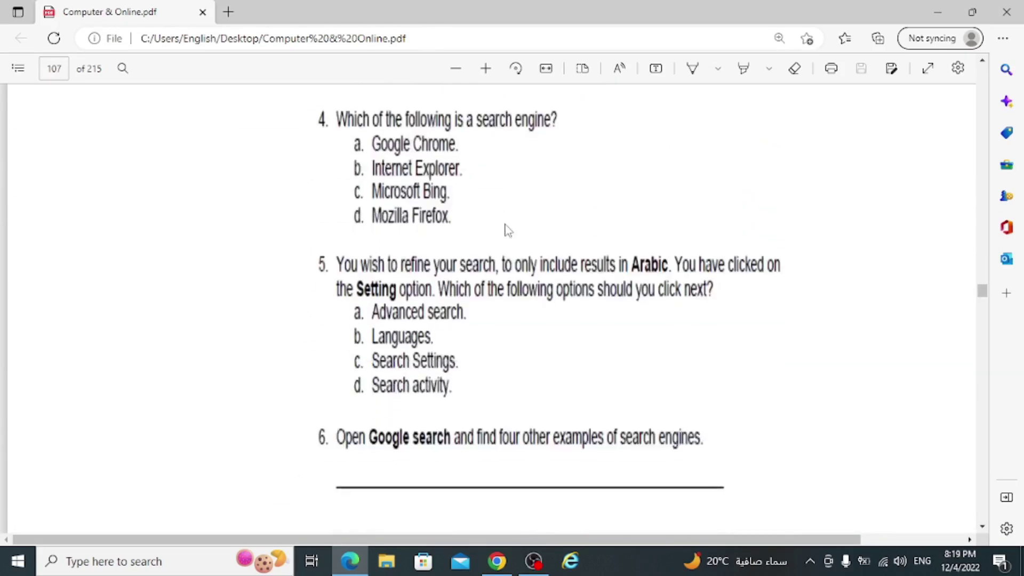
scroll(508, 231, "down", 20)
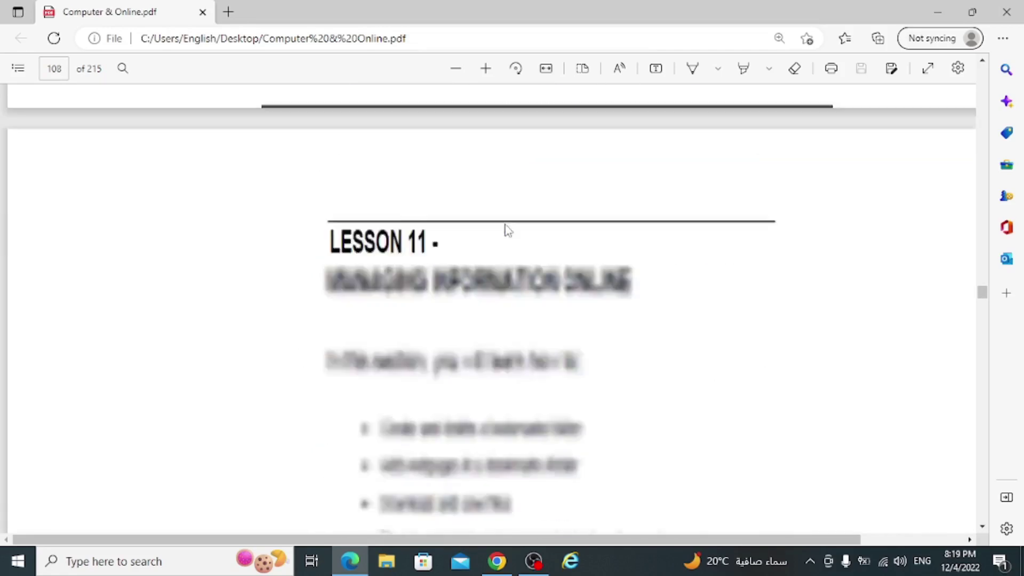
scroll(508, 231, "down", 10)
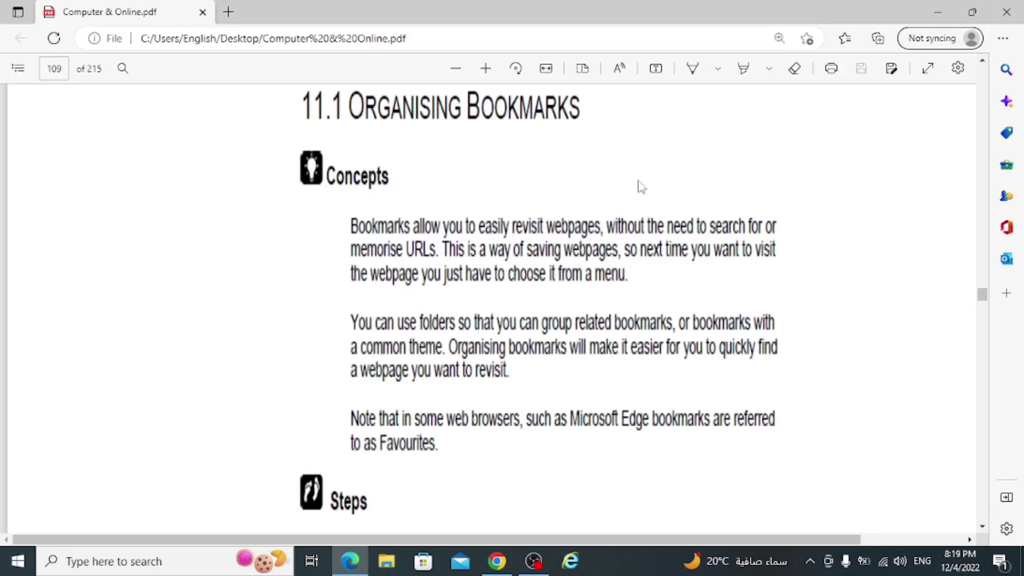
left_click(497, 561)
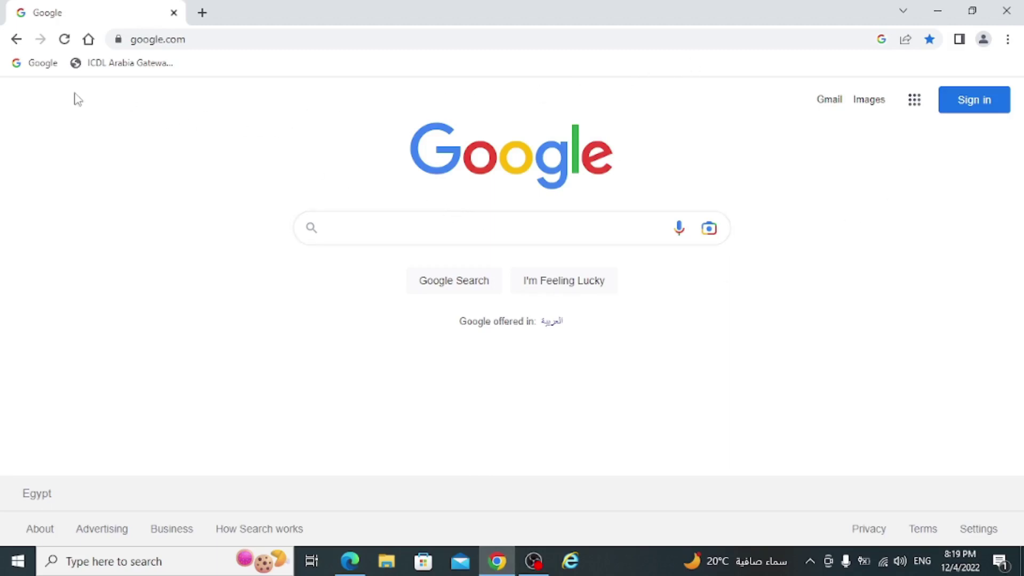
- Delete the Google bookmark and re-add google.com by dragging it onto the bookmarks bar
right_click(50, 66)
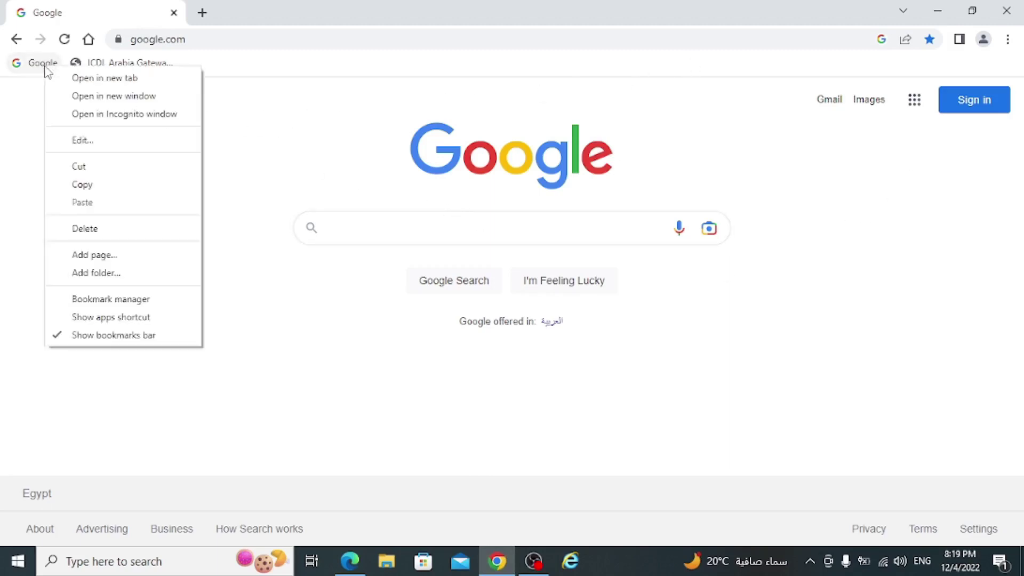
left_click(75, 226)
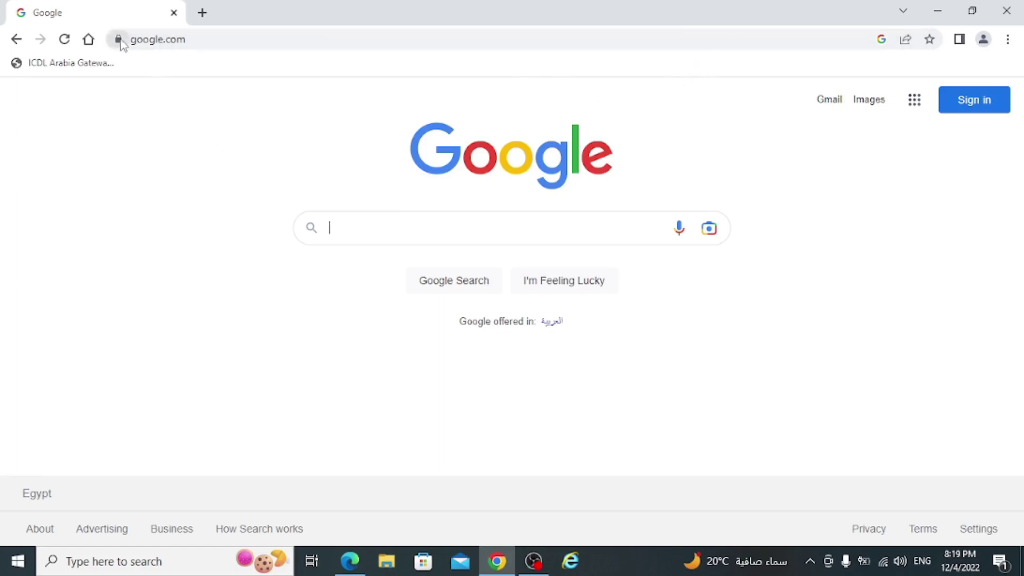
left_click_drag(120, 44, 162, 71)
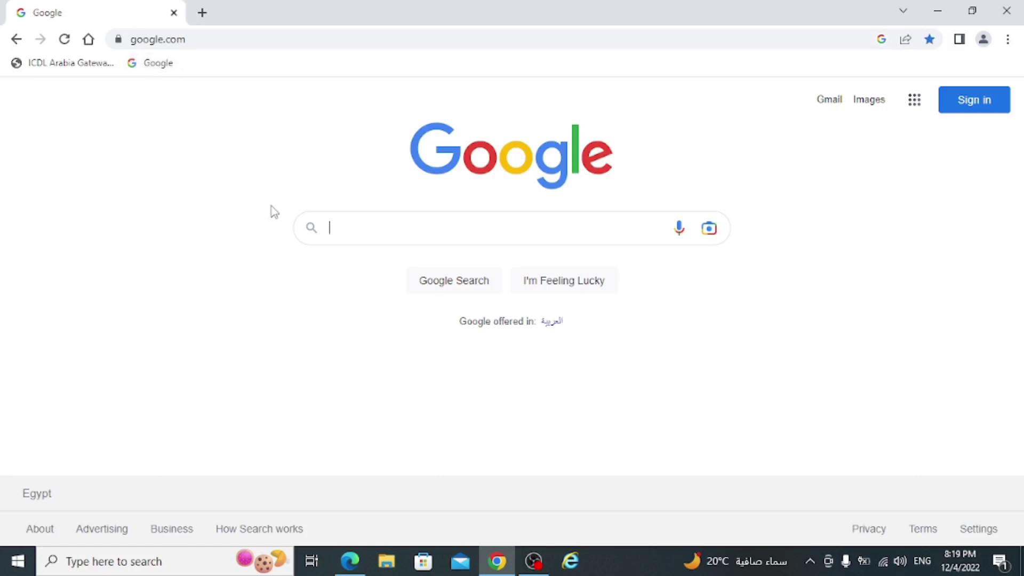
- Keep the Google bookmark in the Bookmarks bar folder and close its details
left_click(930, 39)
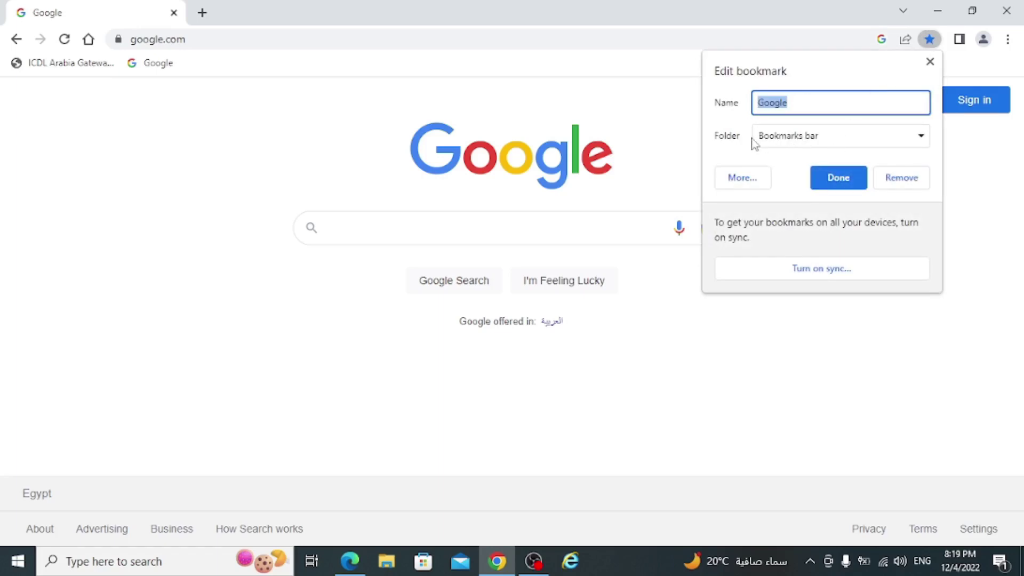
left_click(804, 140)
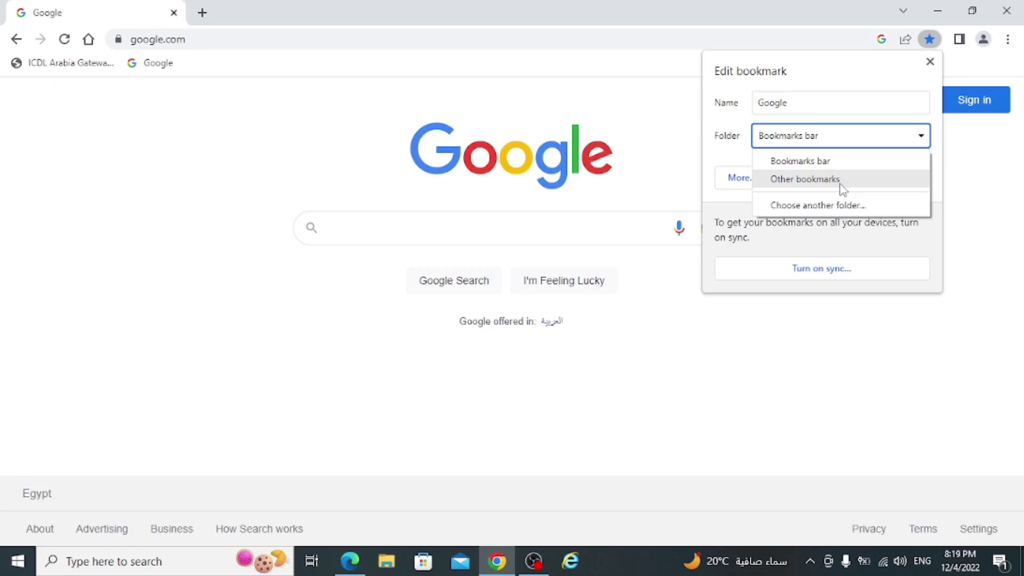
left_click(668, 7)
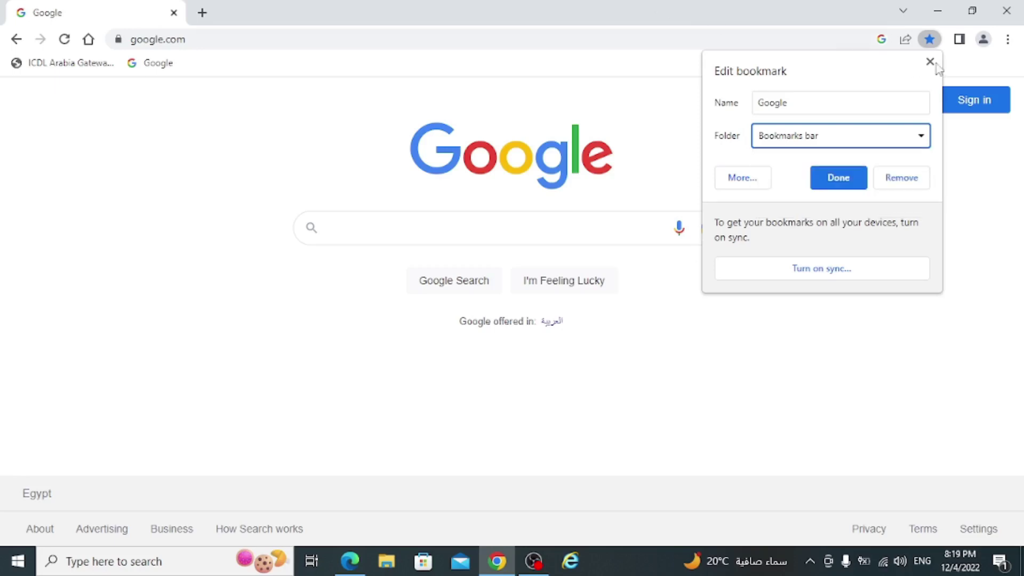
left_click(884, 362)
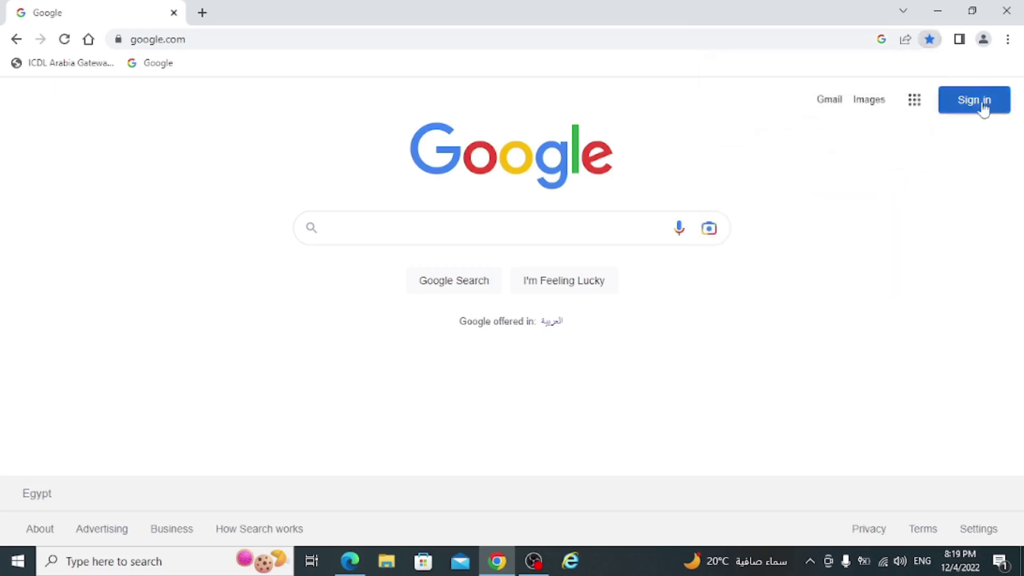
left_click(1008, 39)
- In the bookmark manager, add a new folder named 'icdl'
mouse_move(857, 165)
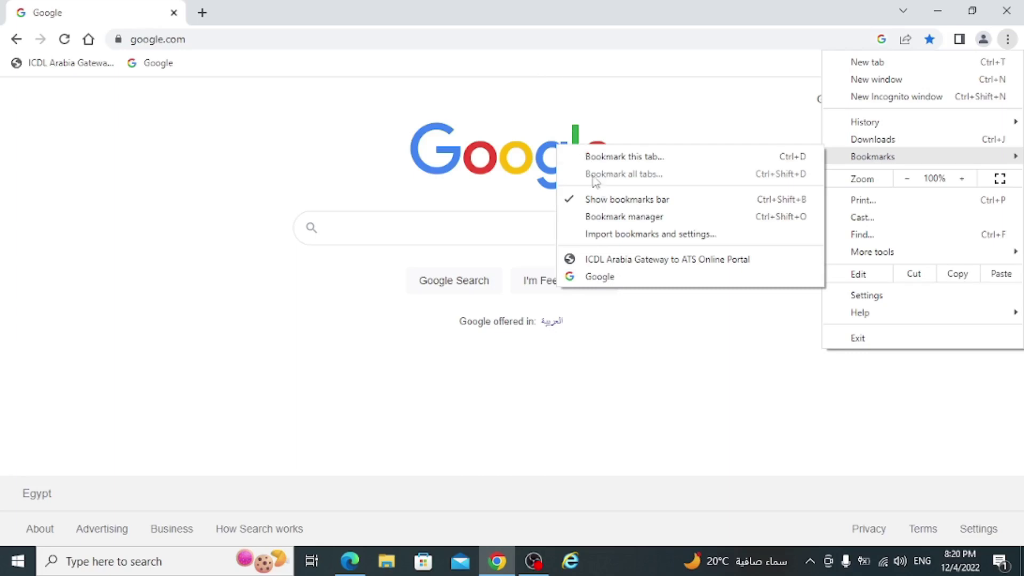
left_click(622, 224)
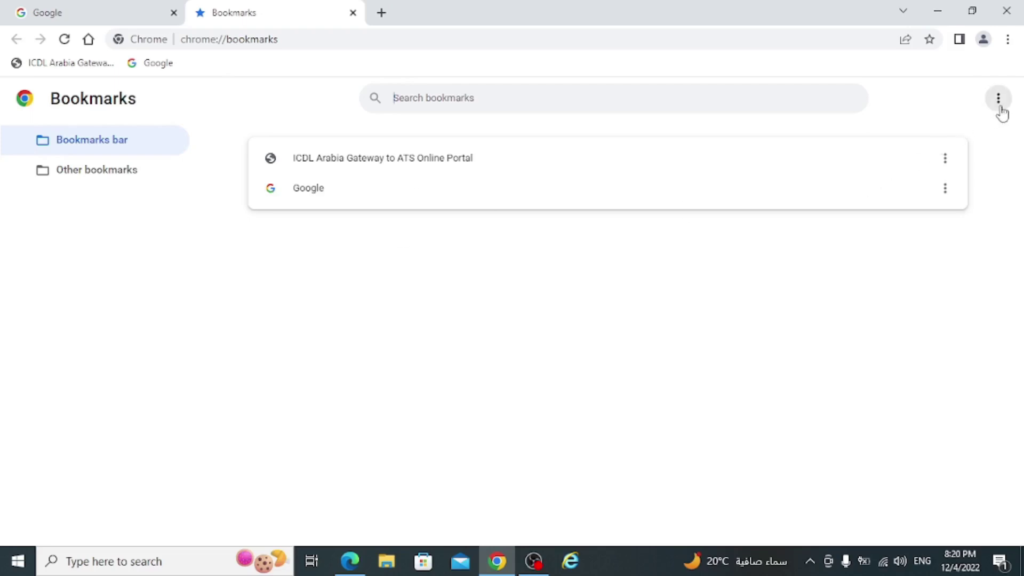
left_click(1000, 109)
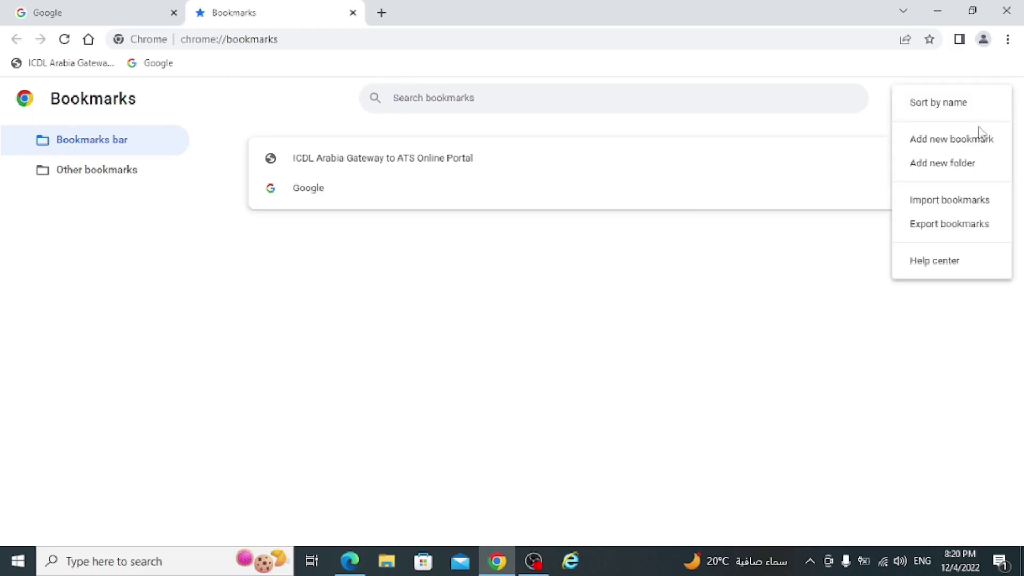
left_click(960, 166)
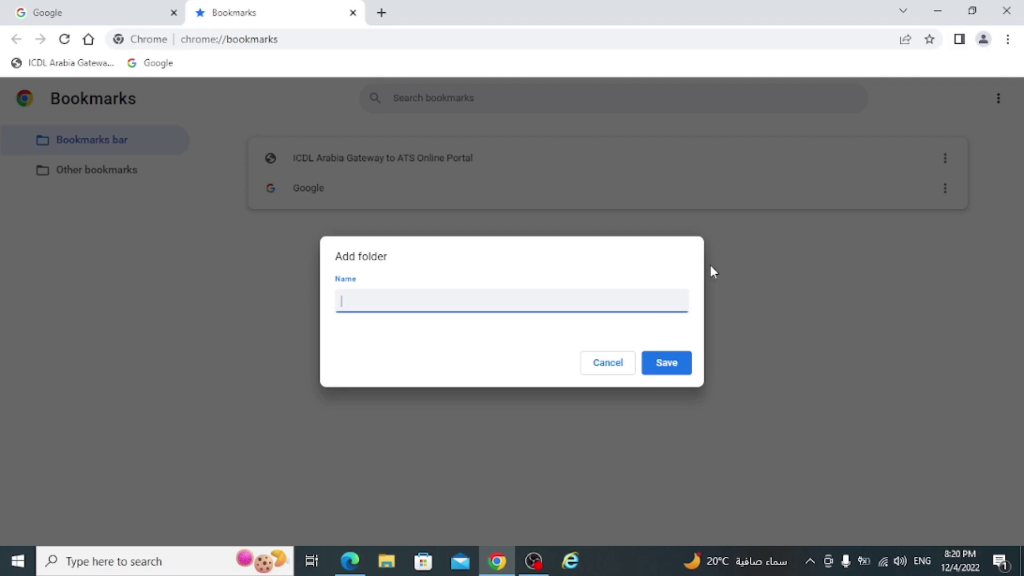
type("icdl")
left_click(679, 362)
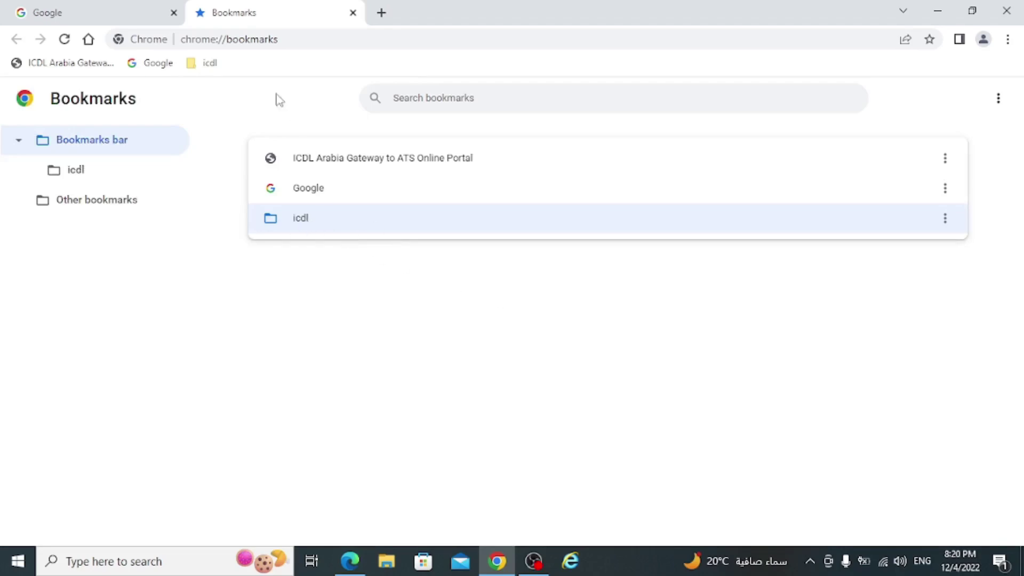
- Move the Google bookmark into icdl, then delete the icdl folder and close the manager
left_click_drag(295, 192, 299, 224)
left_click(149, 64)
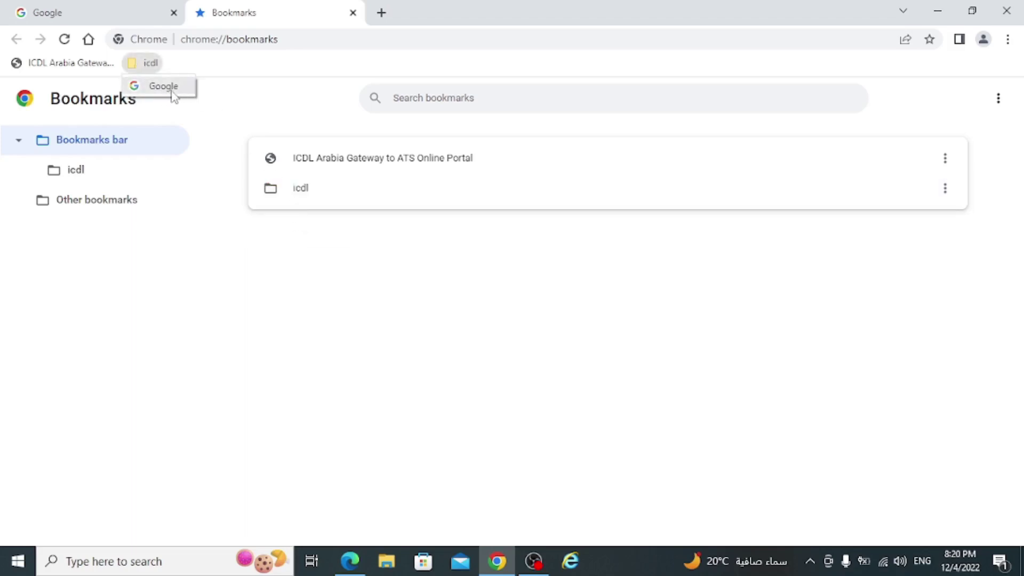
left_click(149, 64)
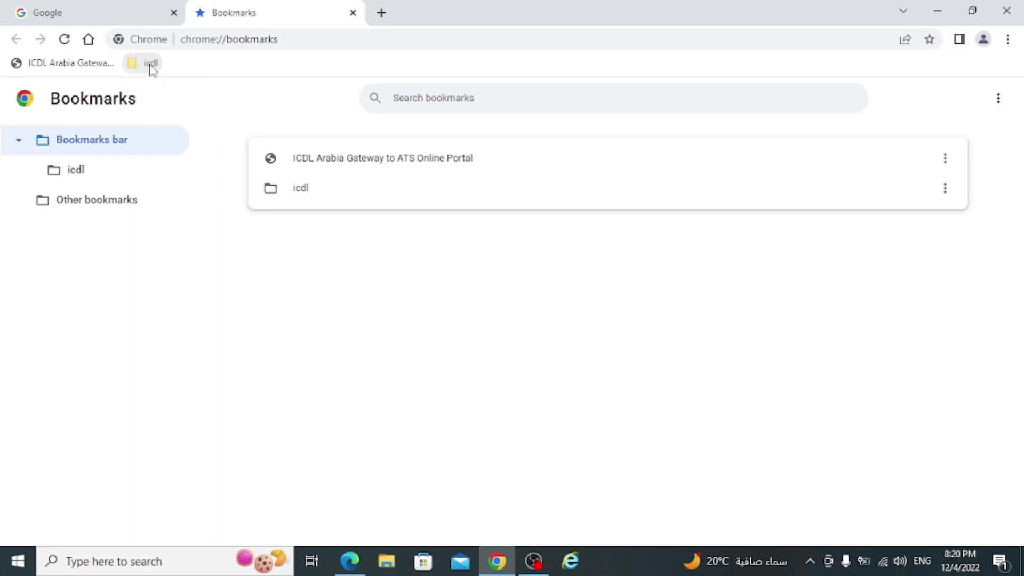
right_click(151, 64)
left_click(190, 245)
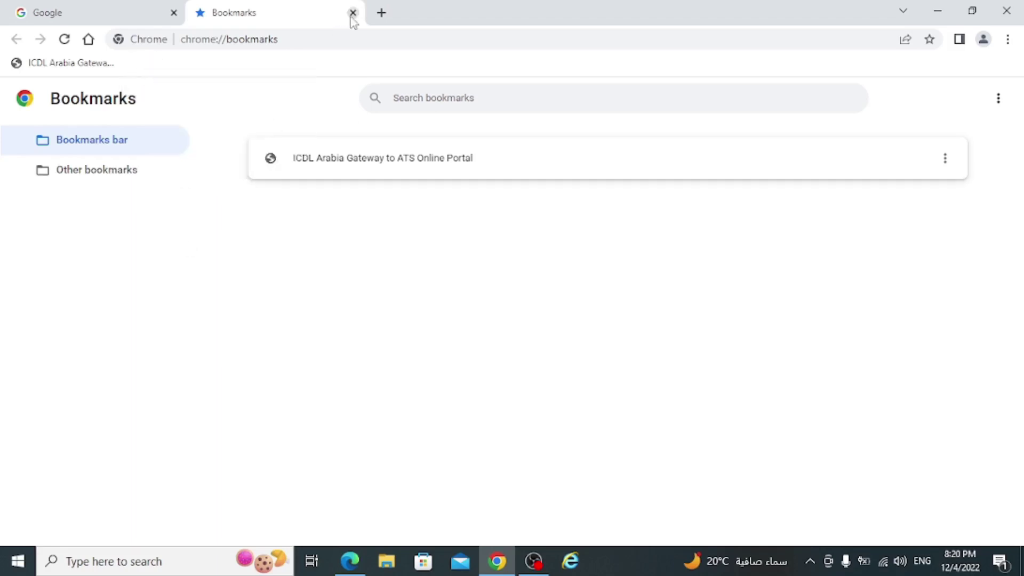
left_click(353, 13)
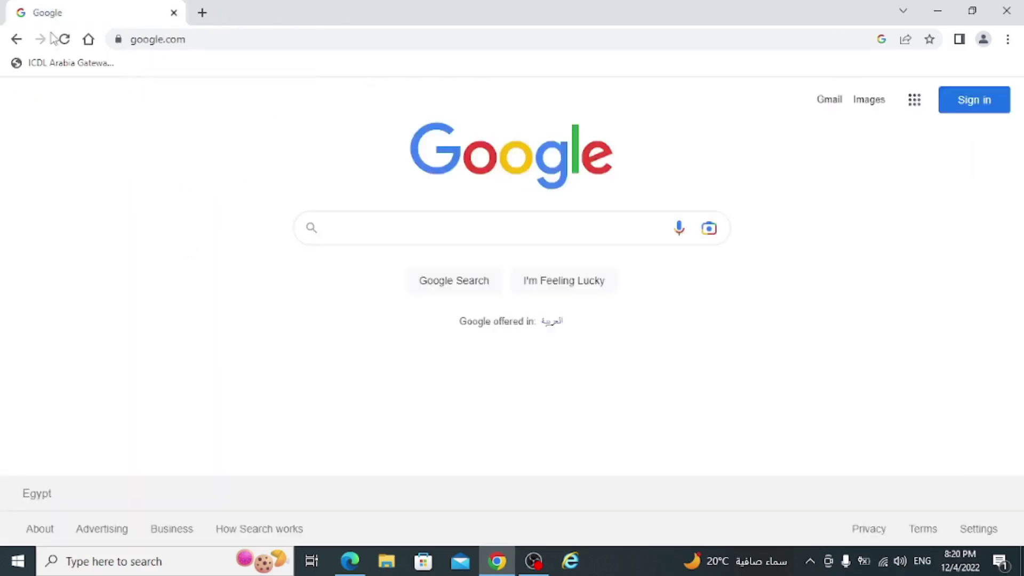
- Bookmark the Google page again, minimize Chrome, and launch Internet Explorer
left_click(930, 39)
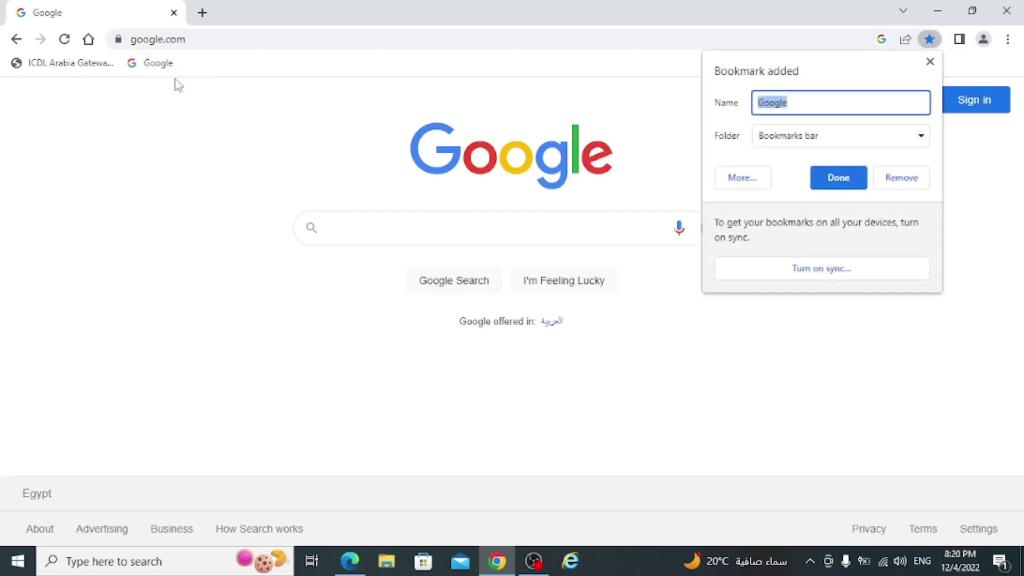
left_click(941, 12)
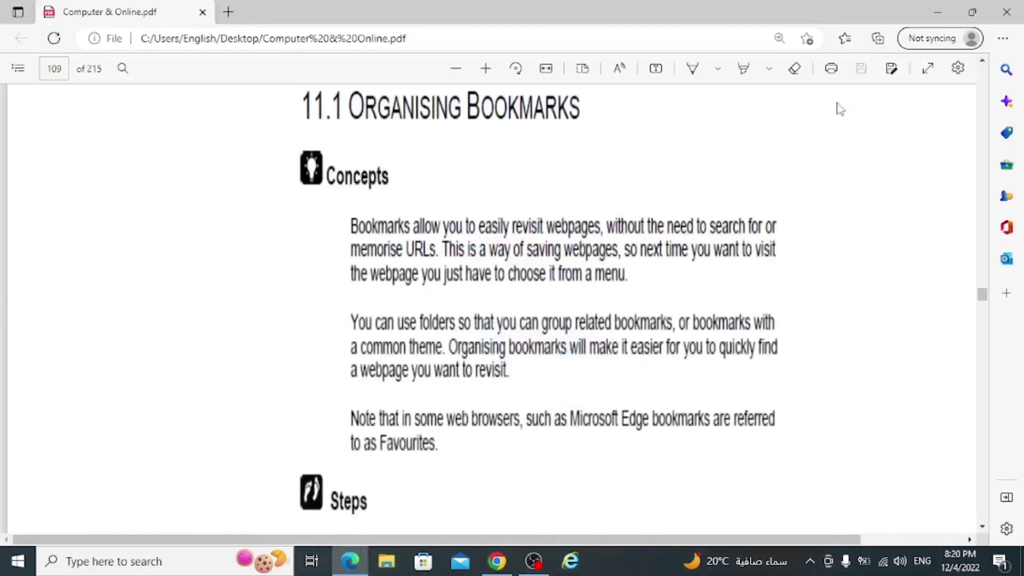
left_click(571, 561)
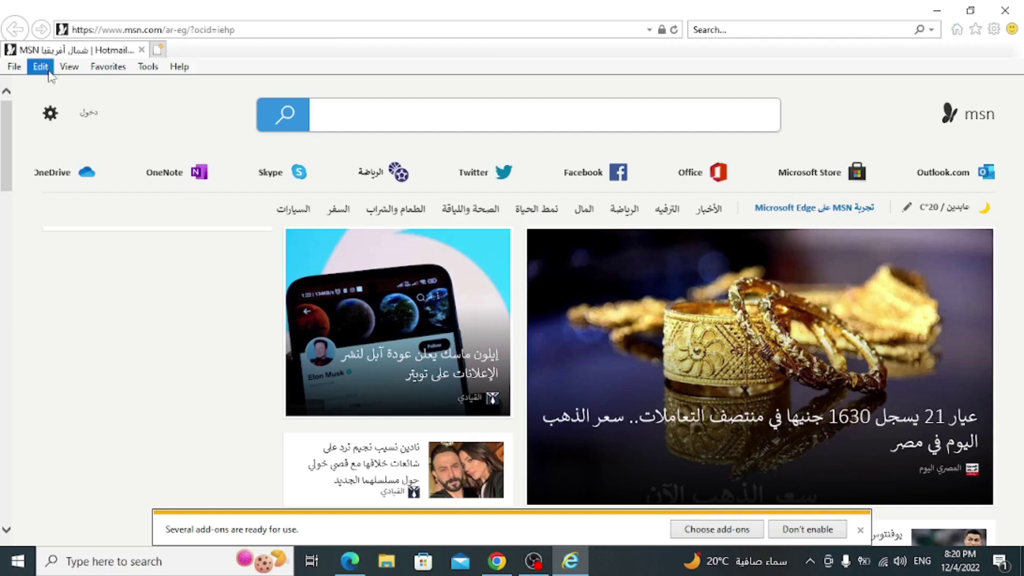
- Add the MSN home page to Internet Explorer's favorites after starting and cancelling a new folder
left_click(145, 67)
left_click(145, 67)
left_click(109, 67)
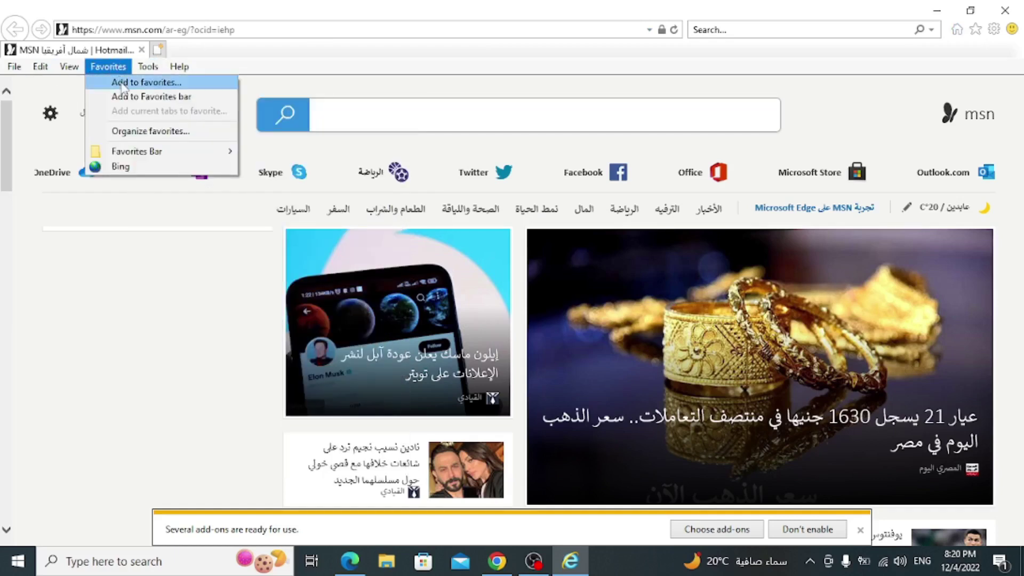
left_click(123, 82)
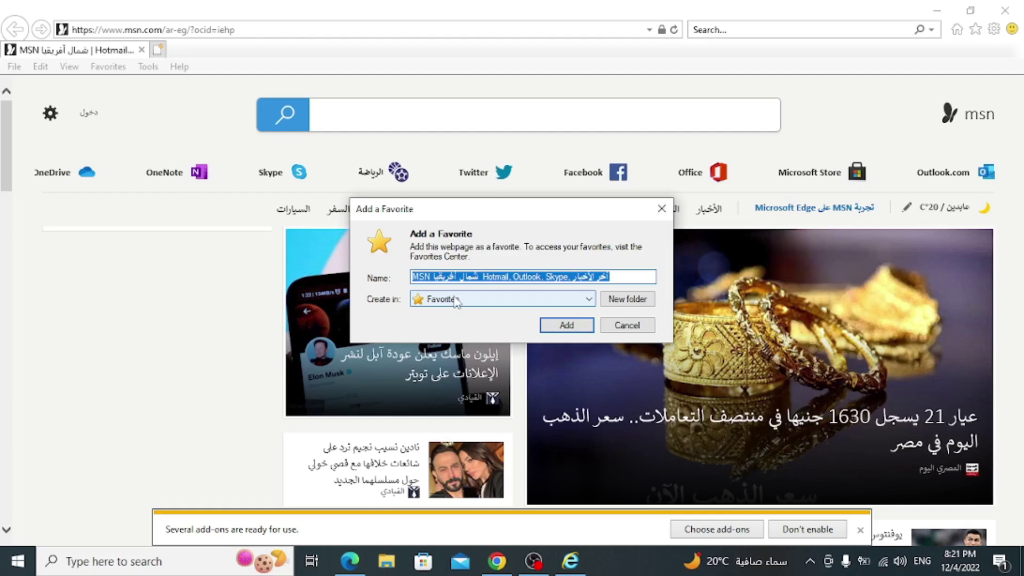
left_click(610, 300)
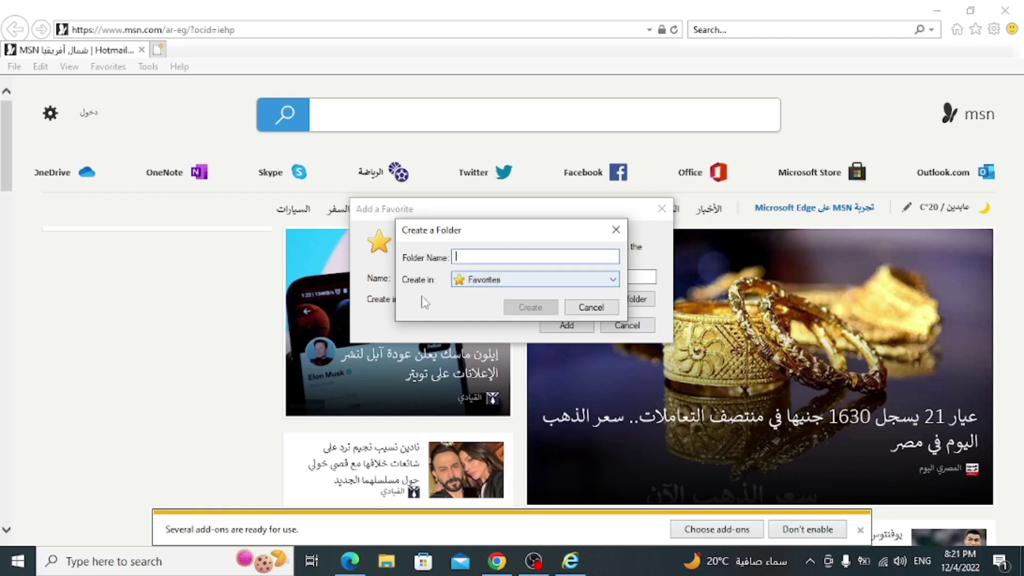
left_click(580, 310)
left_click(580, 323)
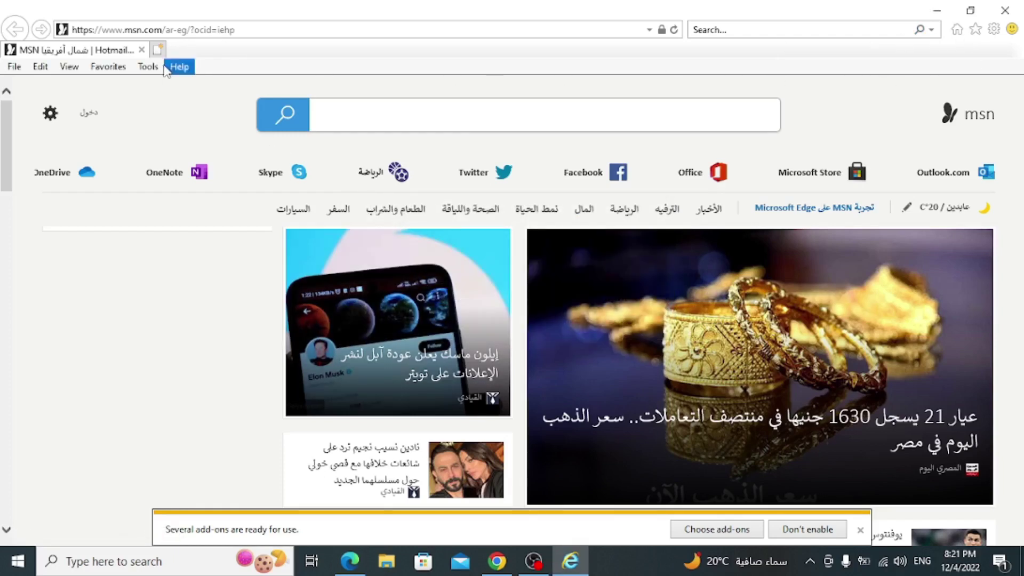
- Reopen the favorites list to see the Favorites Bar folder, Bing and the MSN homepage
left_click(120, 66)
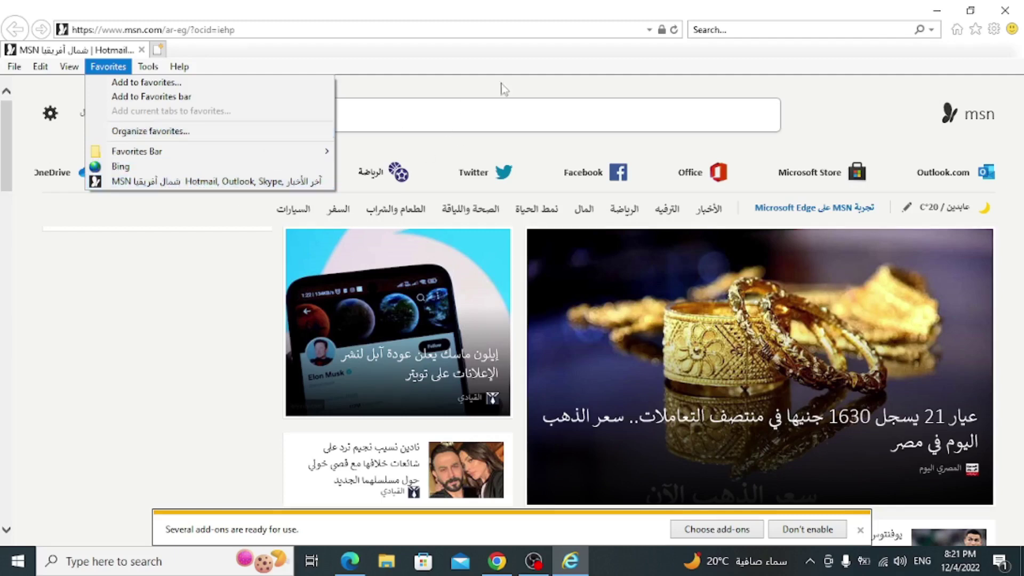
key("Left")
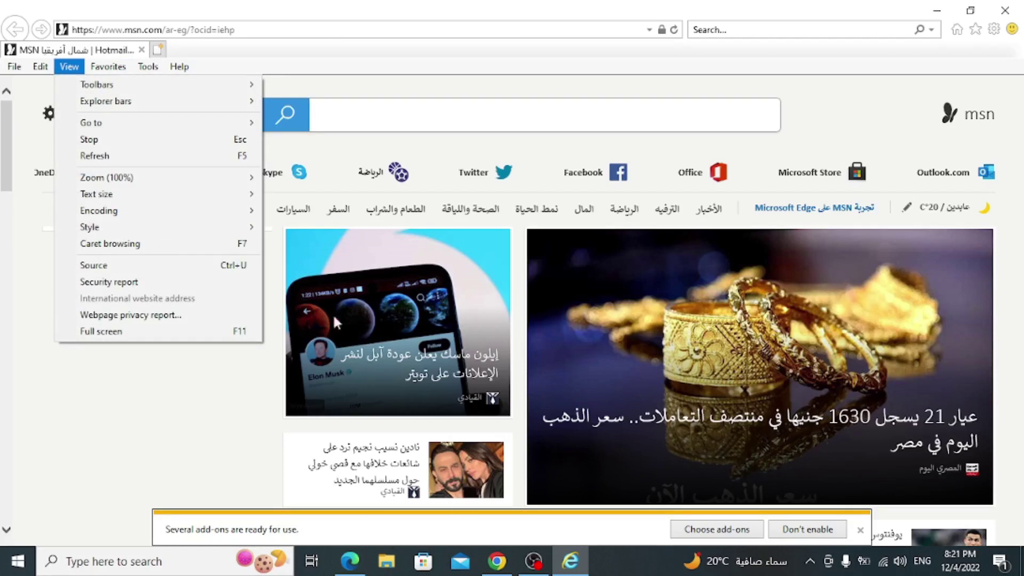
mouse_move(106, 71)
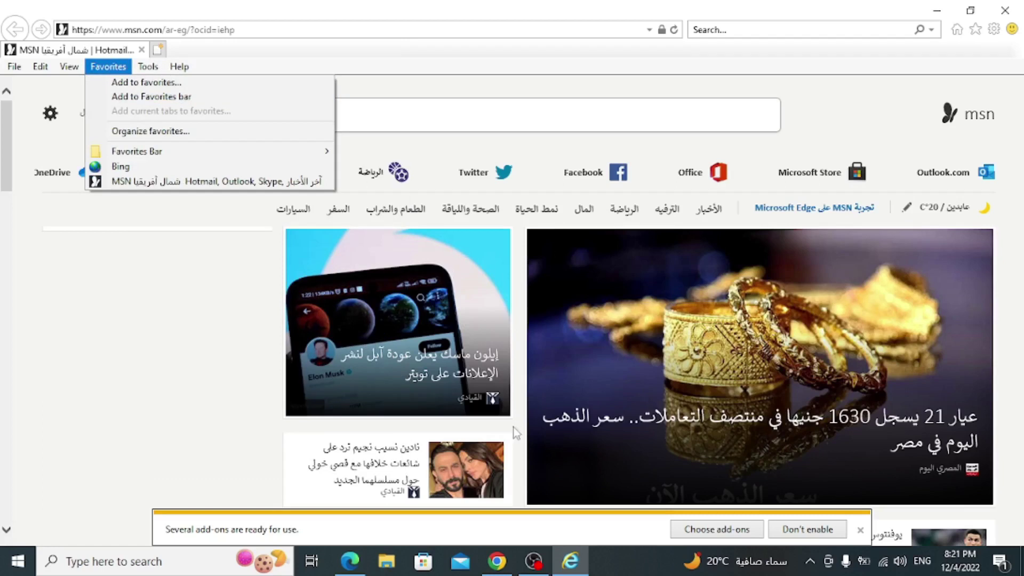
- Scroll the Edge PDF from page 109 to page 116's 11.3 Web Page Printing Options, then return to Chrome
left_click(349, 560)
scroll(542, 331, "down", 10)
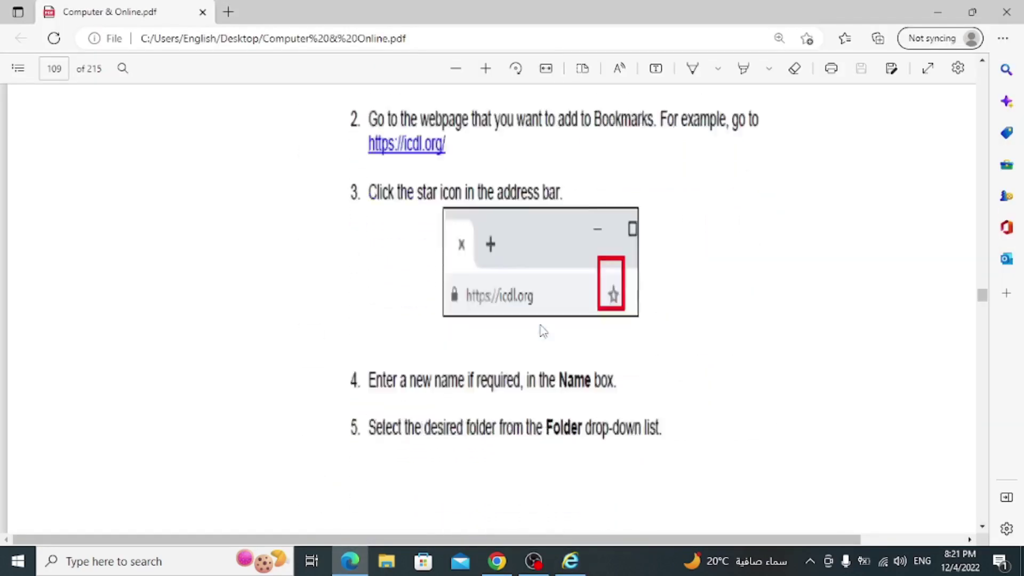
scroll(539, 331, "down", 15)
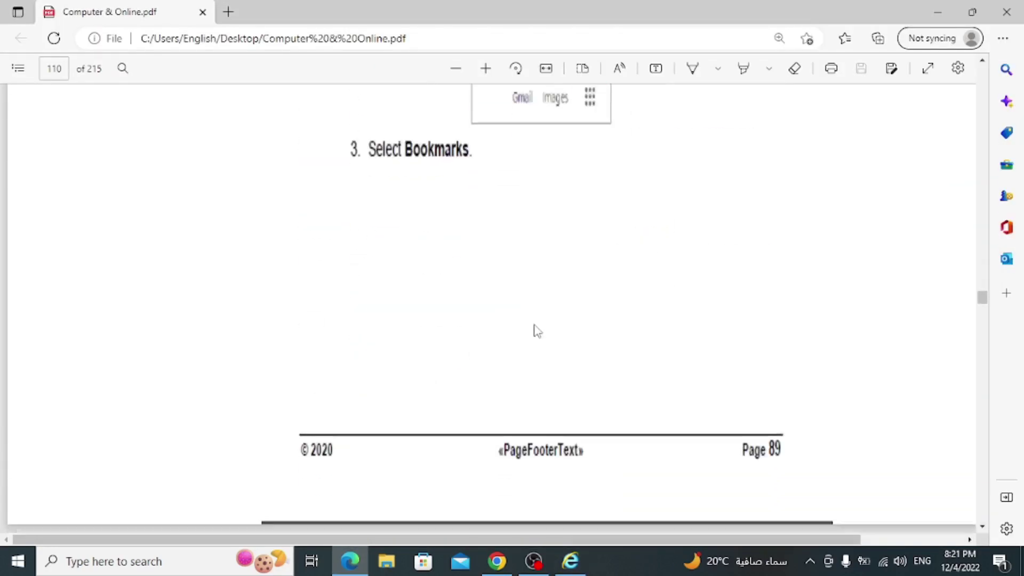
scroll(538, 331, "down", 15)
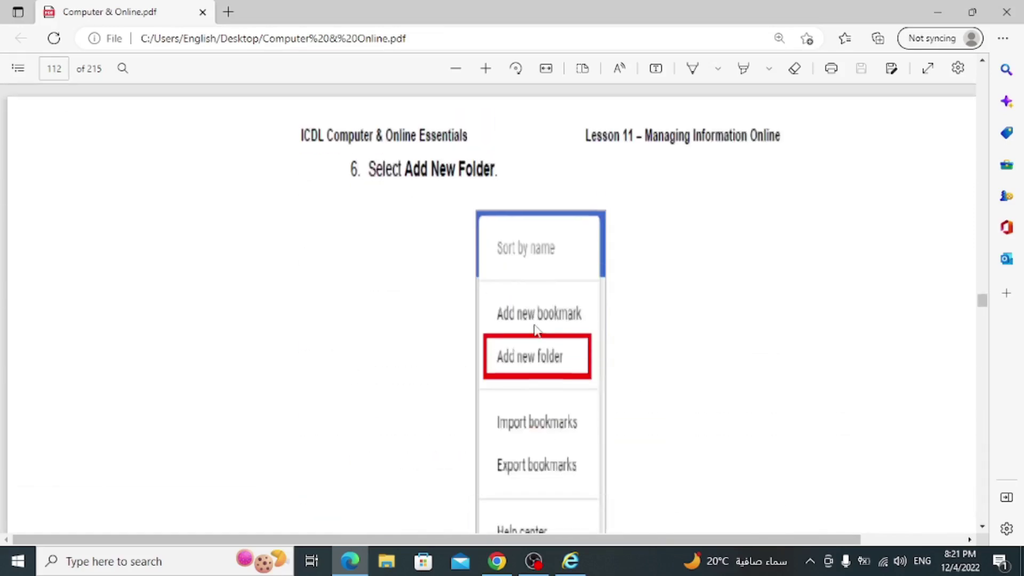
scroll(536, 331, "down", 15)
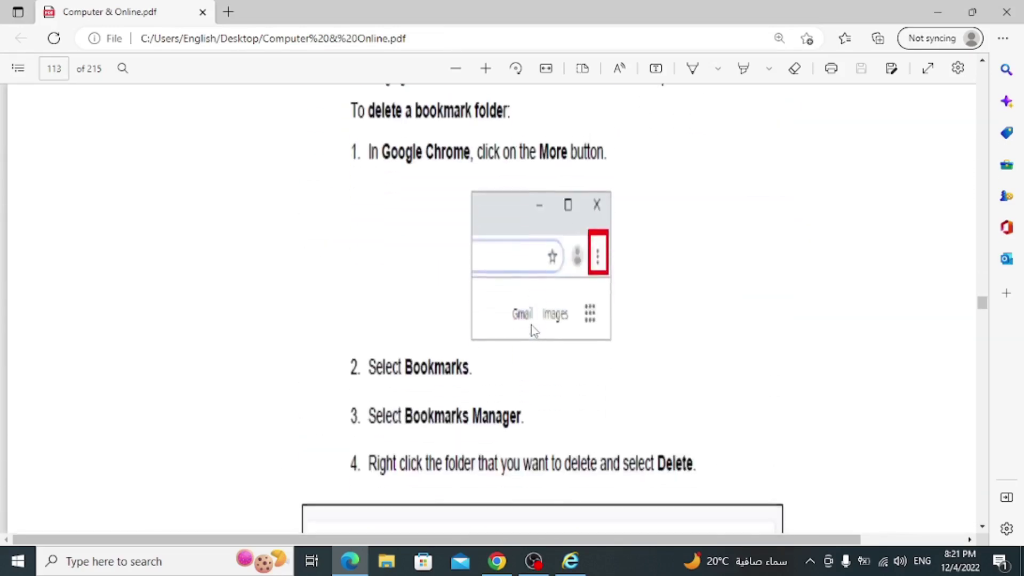
scroll(534, 331, "down", 15)
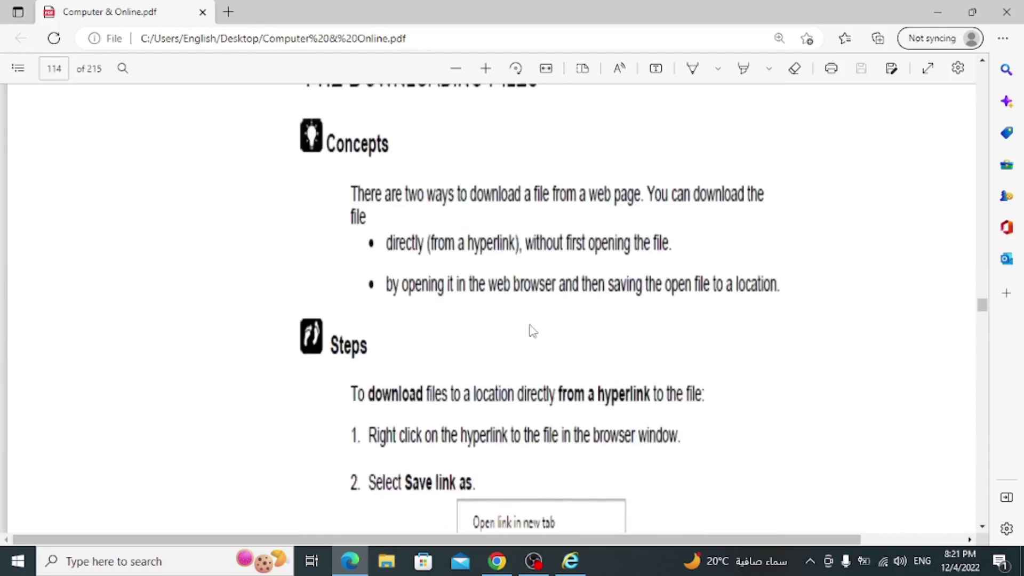
scroll(534, 330, "down", 10)
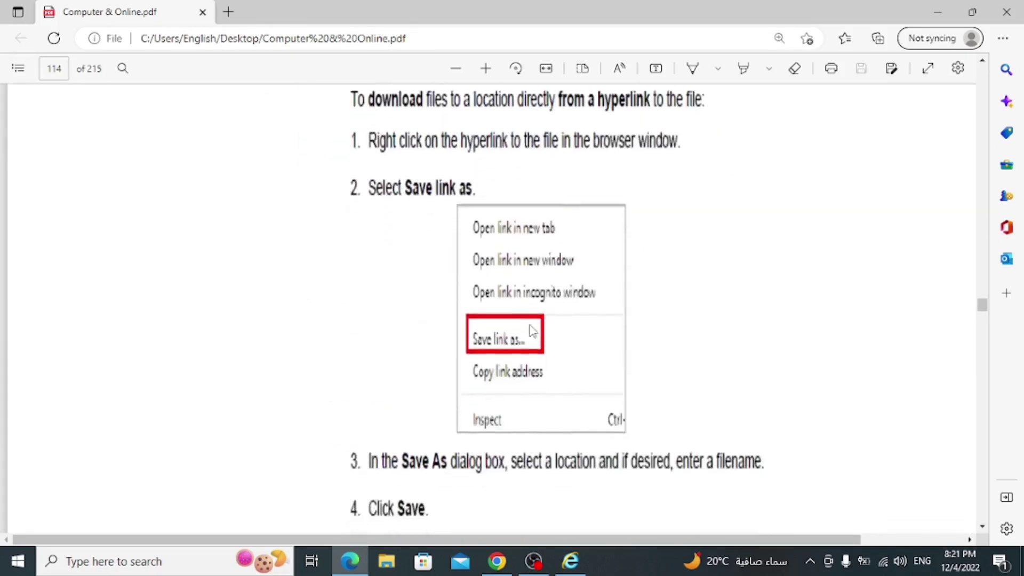
scroll(532, 330, "down", 20)
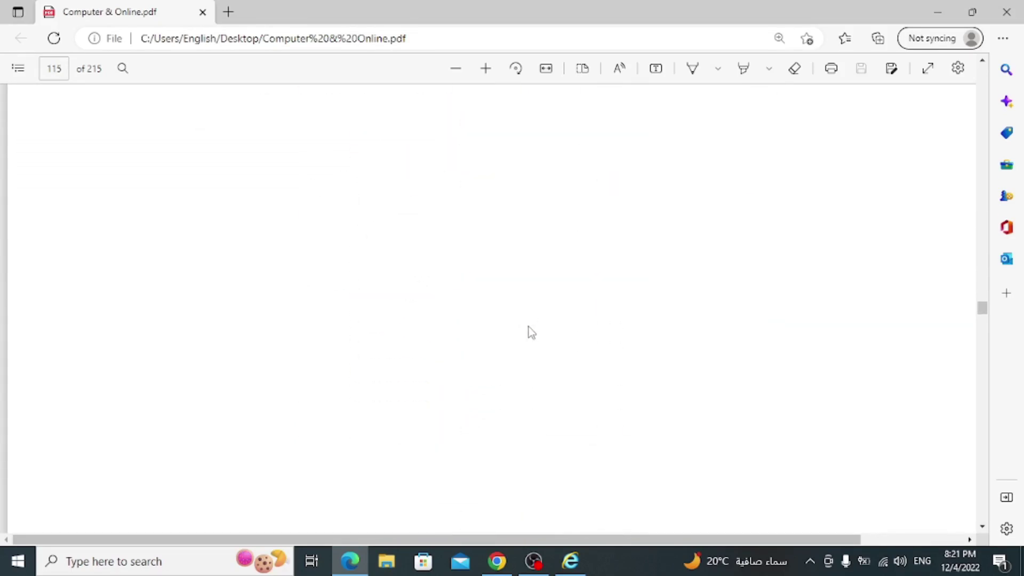
scroll(530, 331, "down", 2)
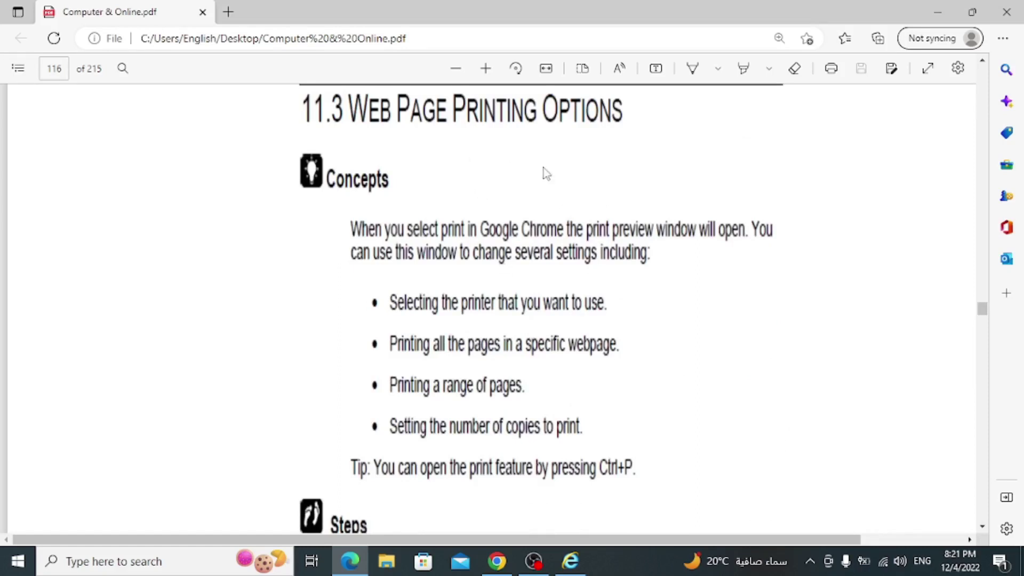
scroll(475, 343, "down", 3)
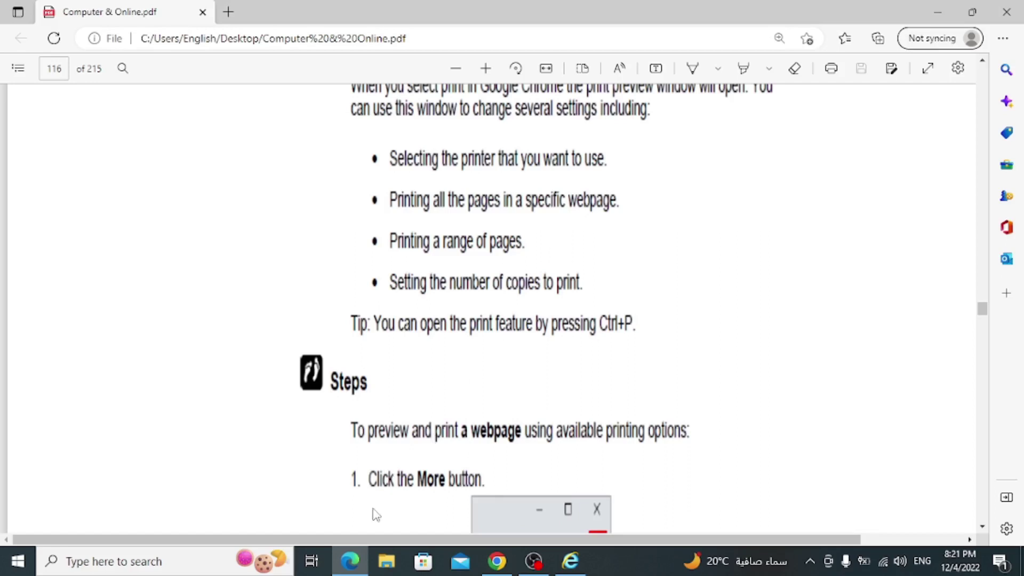
left_click(501, 560)
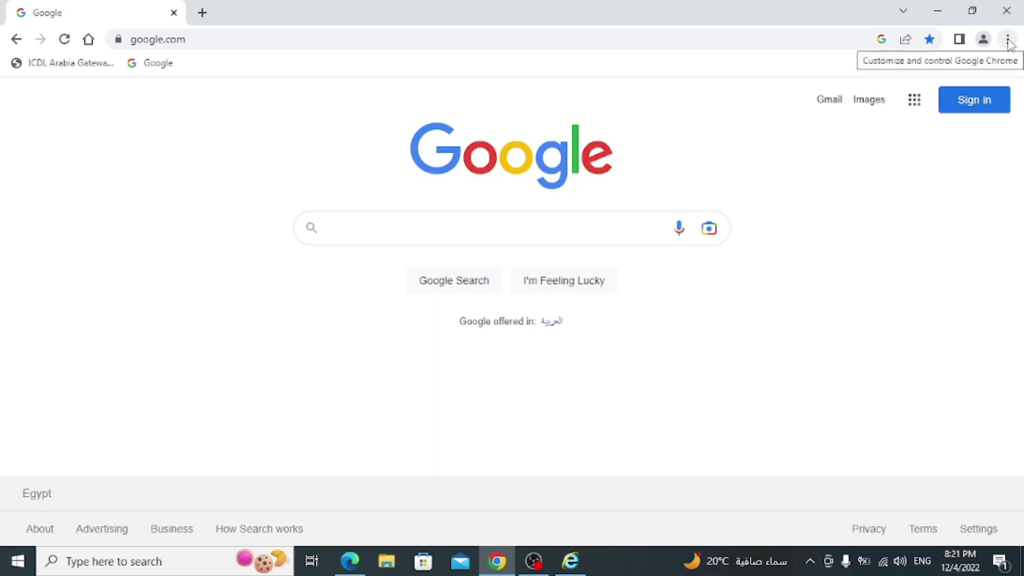
- Open Chrome's print preview for the Google page, cancel it, and bring Internet Explorer forward
left_click(1008, 39)
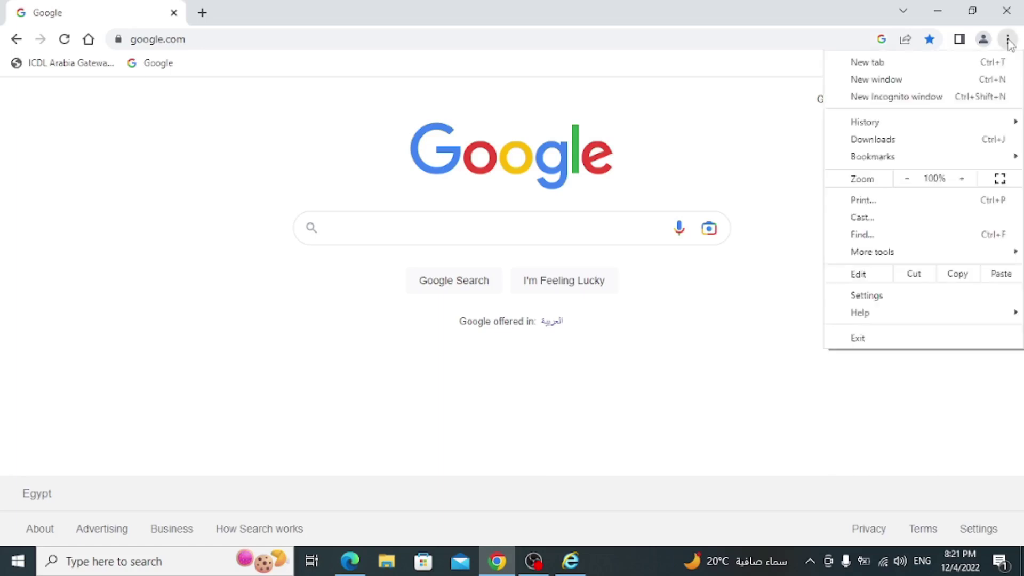
left_click(885, 199)
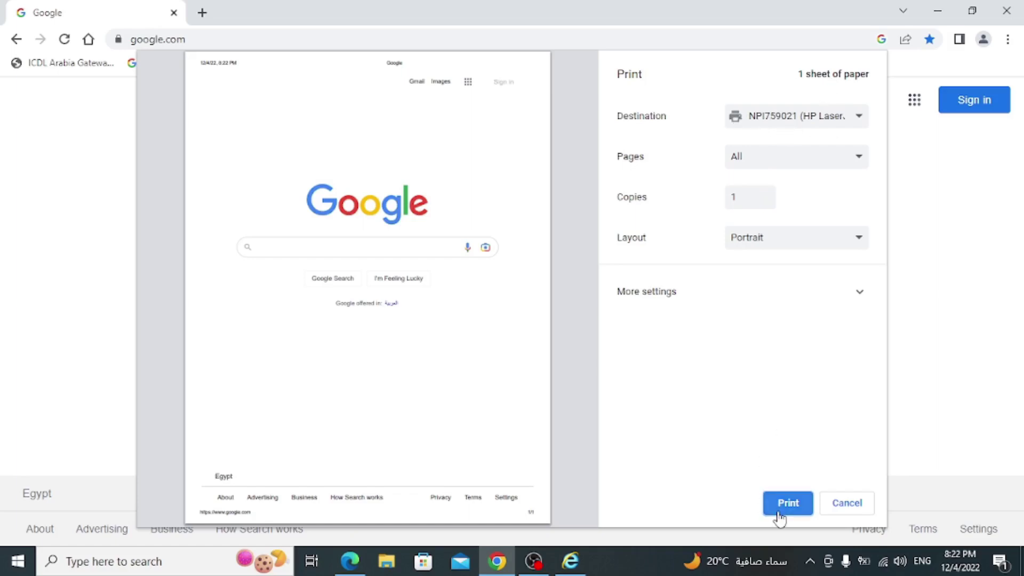
left_click(847, 506)
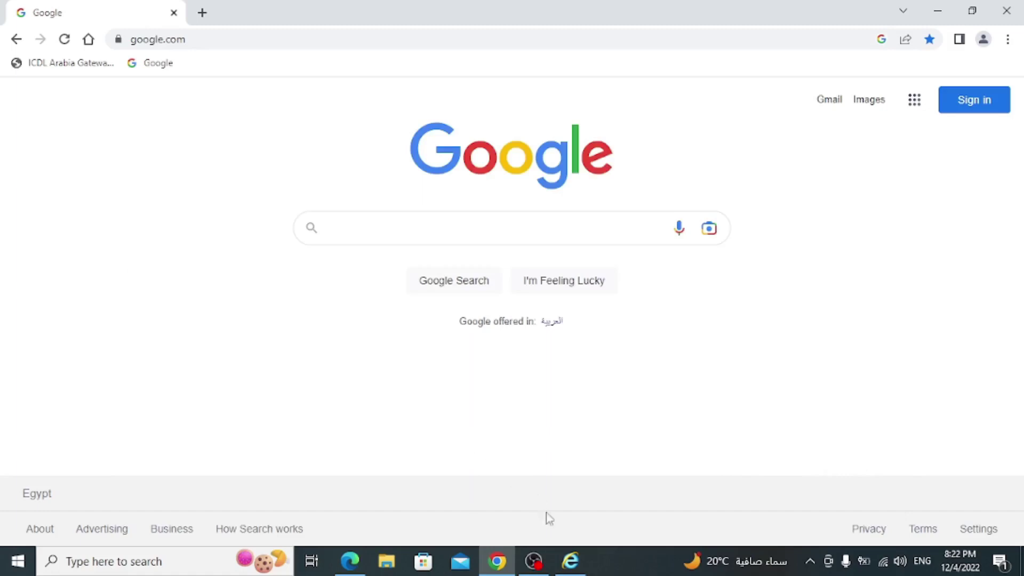
left_click(571, 560)
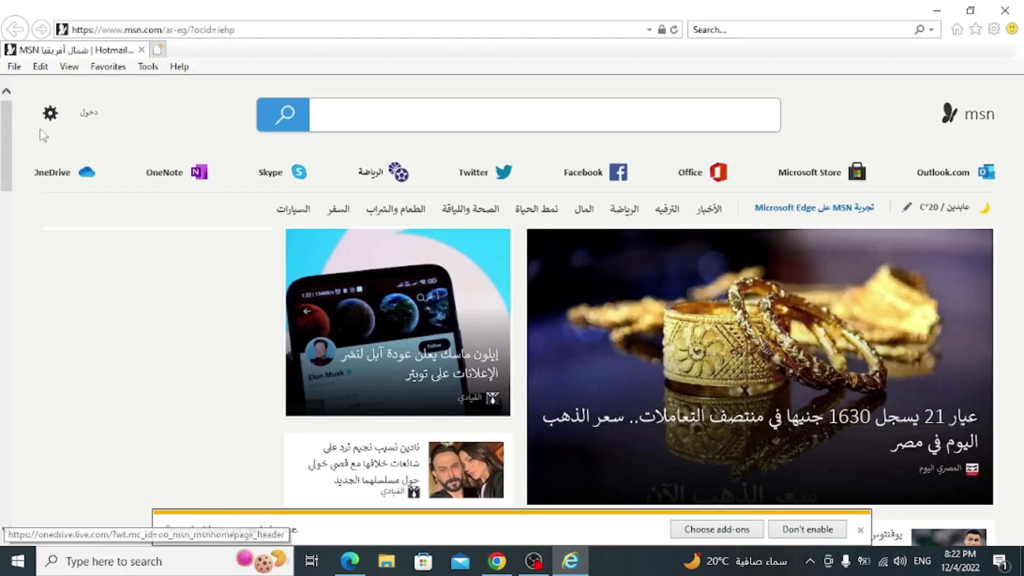
- Print the MSN page to the HP LaserJet with all pages and one copy
left_click(14, 66)
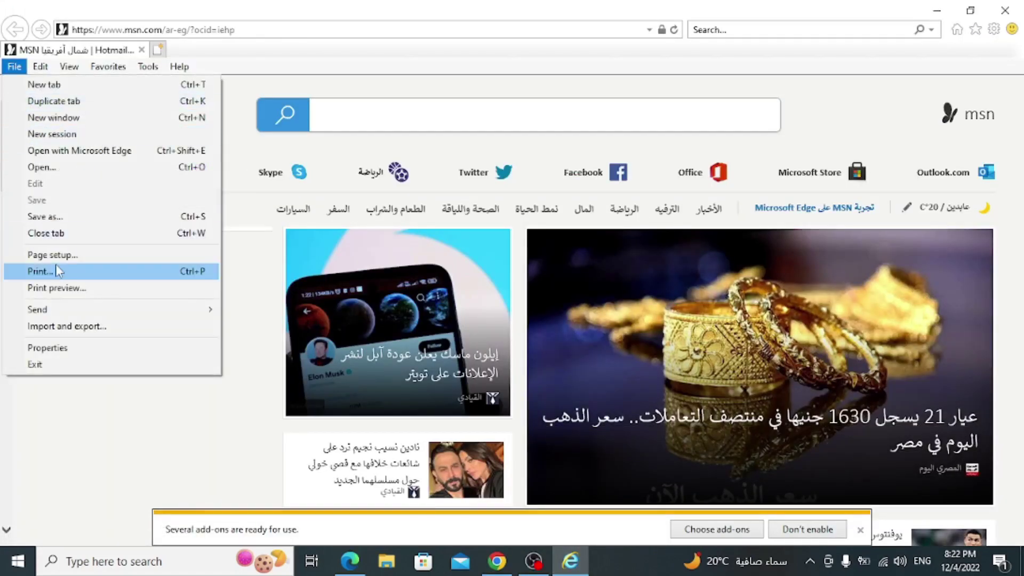
left_click(40, 271)
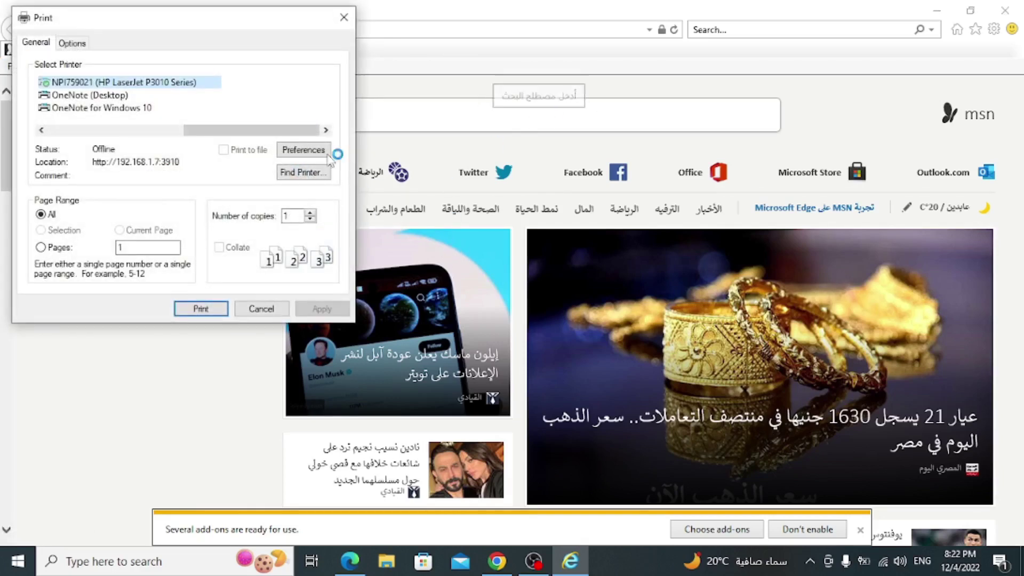
left_click_drag(190, 22, 457, 80)
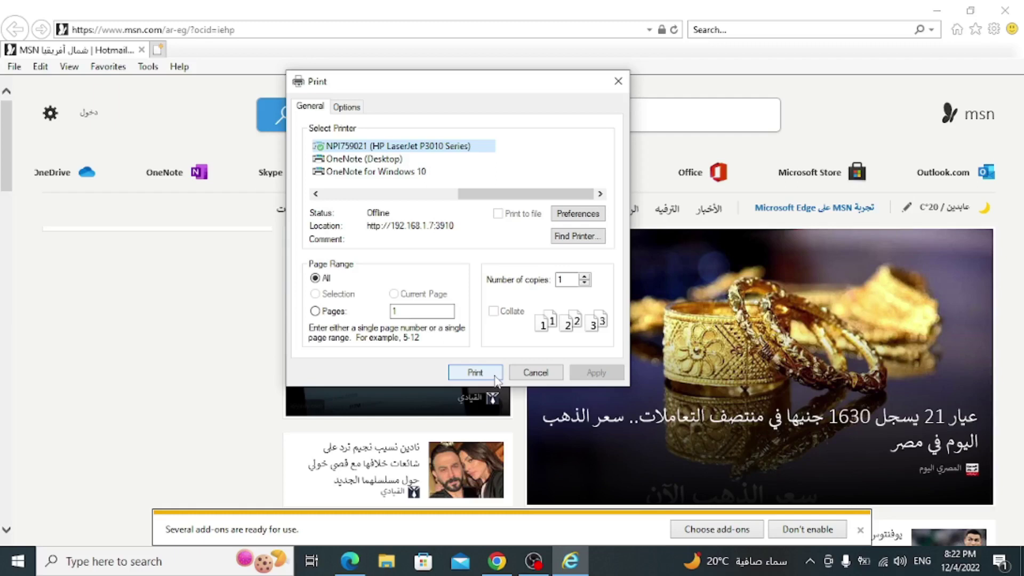
left_click(494, 376)
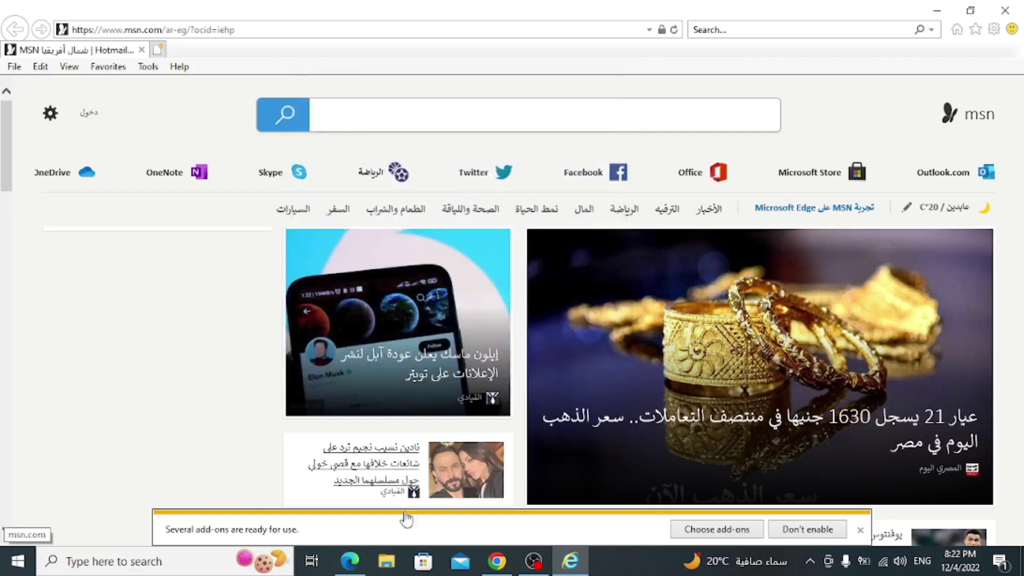
left_click(350, 560)
- Scroll the ICDL PDF past the 11.5 Review Exercise to page 120, 12.1 Setting the Home Page
scroll(521, 343, "down", 10)
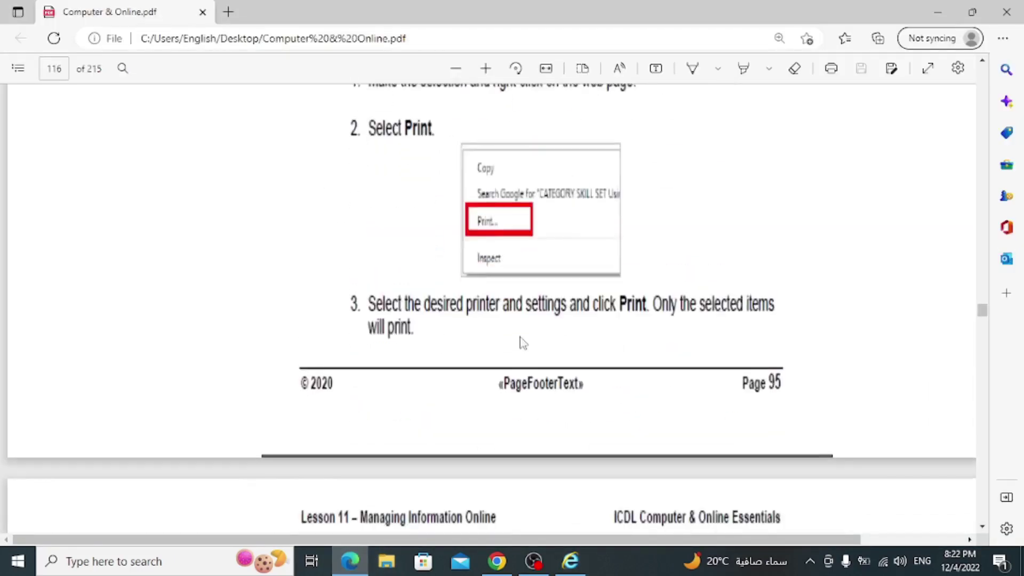
scroll(522, 345, "down", 2)
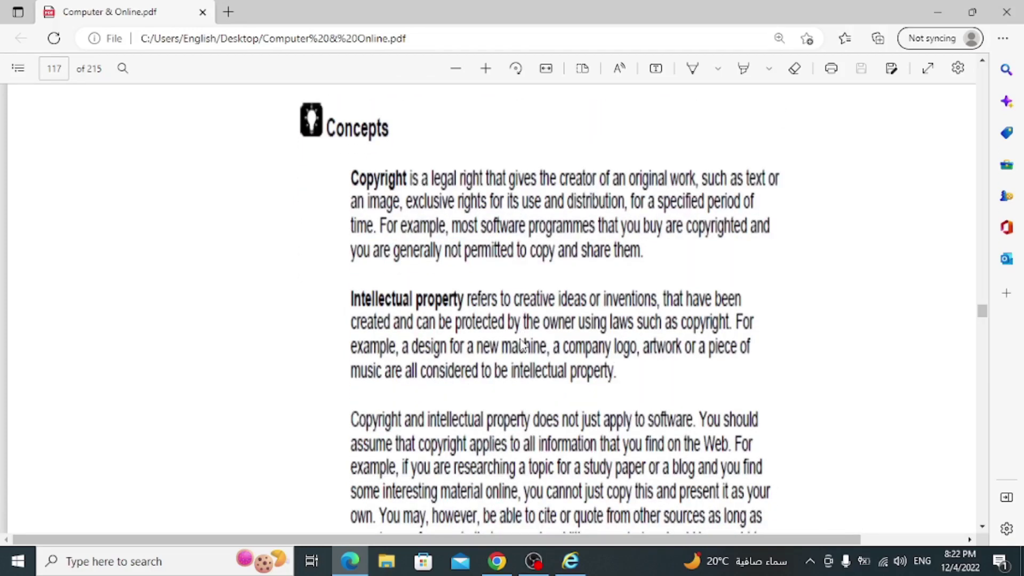
scroll(523, 344, "up", 2)
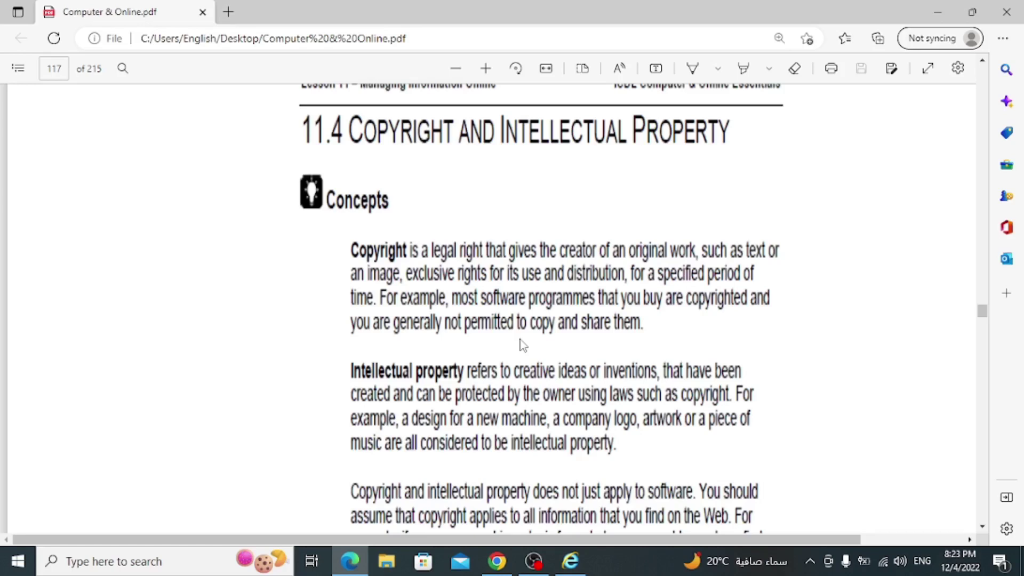
scroll(521, 345, "down", 10)
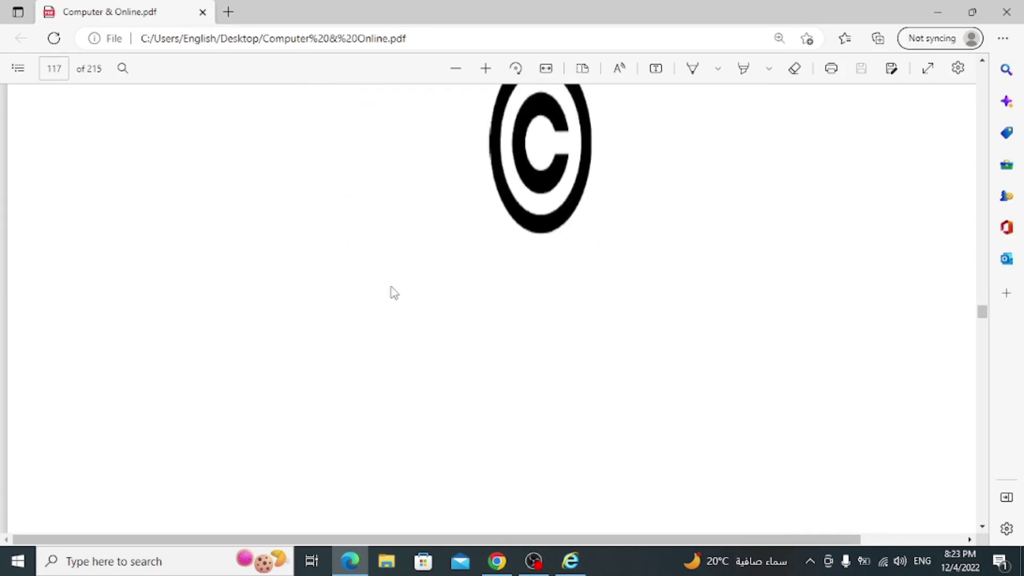
scroll(391, 293, "up", 2)
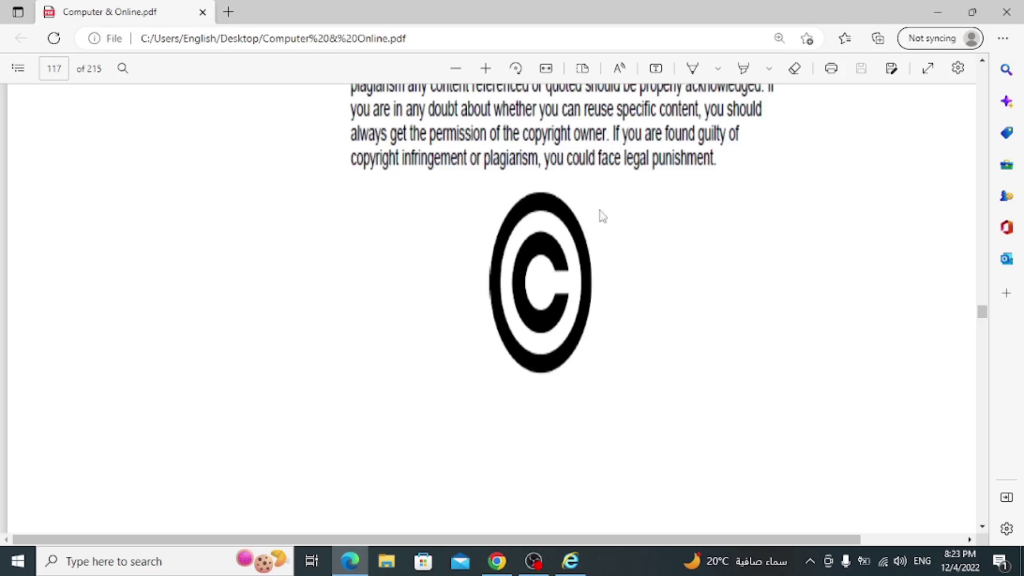
scroll(553, 267, "down", 5)
scroll(552, 266, "down", 5)
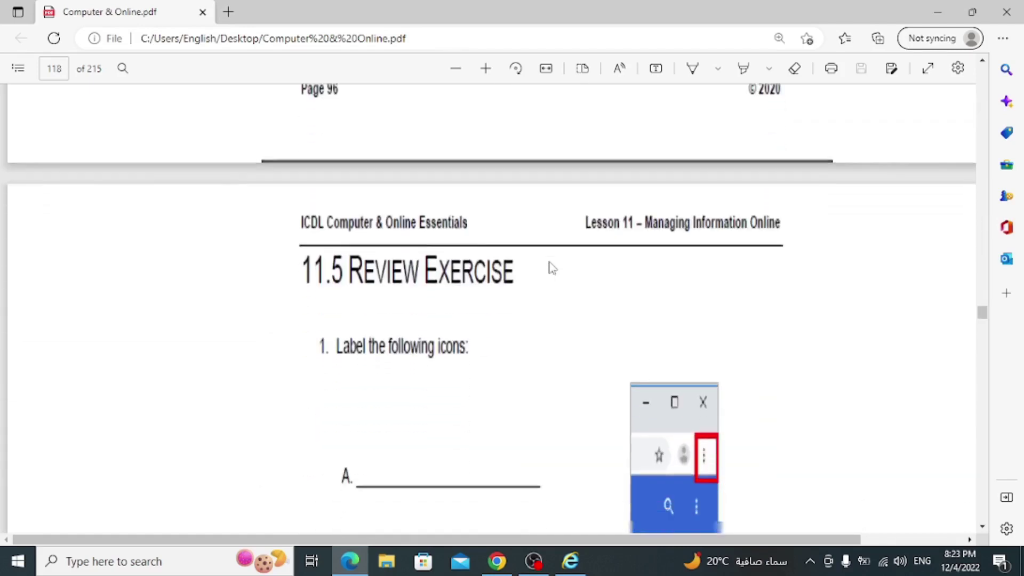
scroll(548, 263, "down", 15)
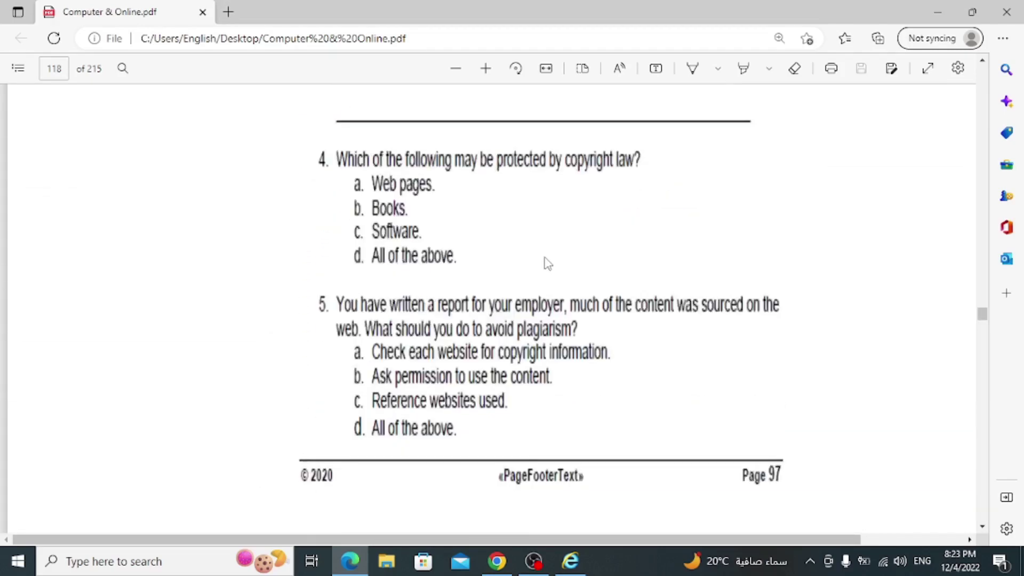
scroll(544, 264, "down", 10)
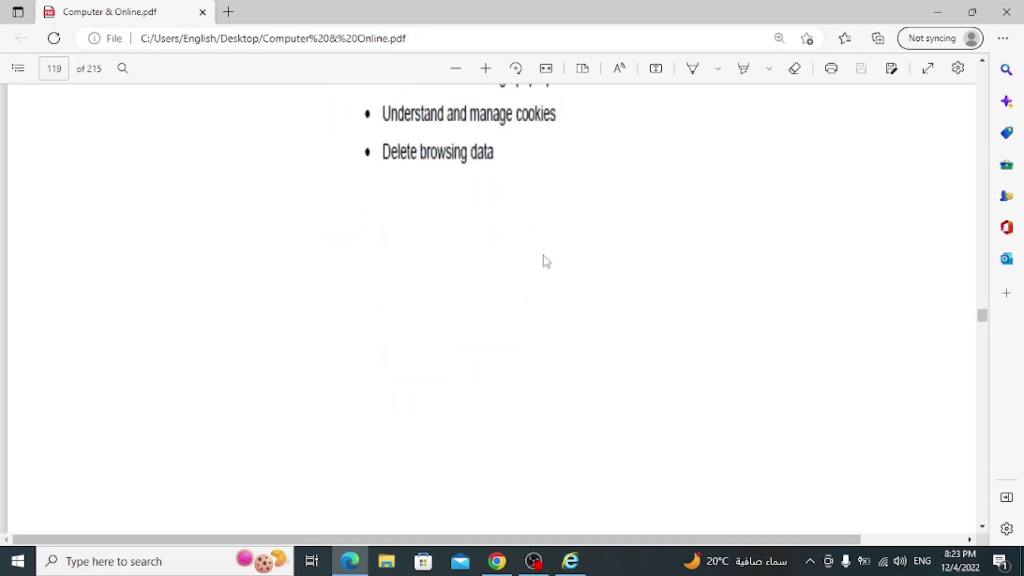
scroll(540, 257, "down", 6)
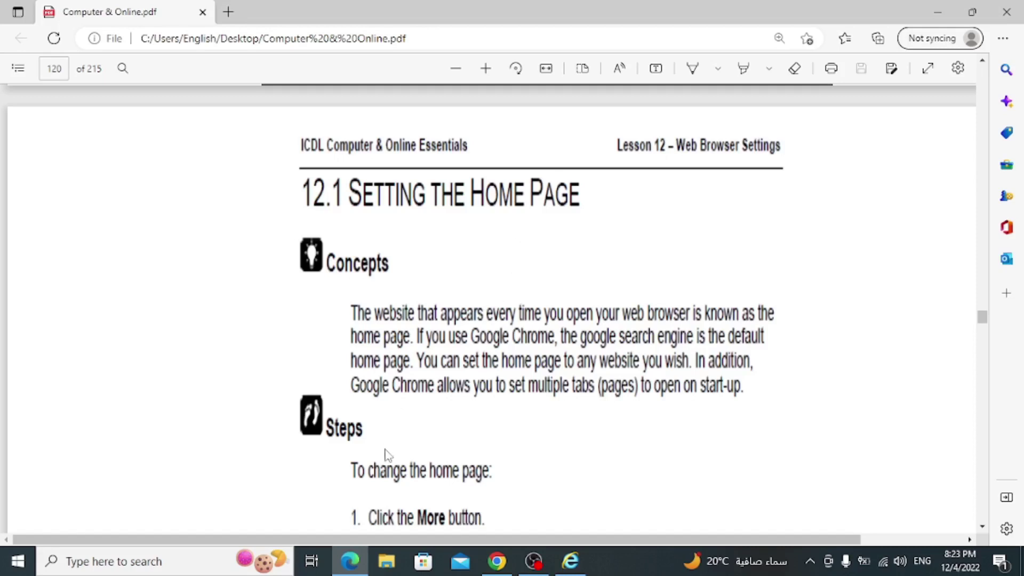
- View the full home page address under Chrome's Settings > Appearance
left_click(347, 563)
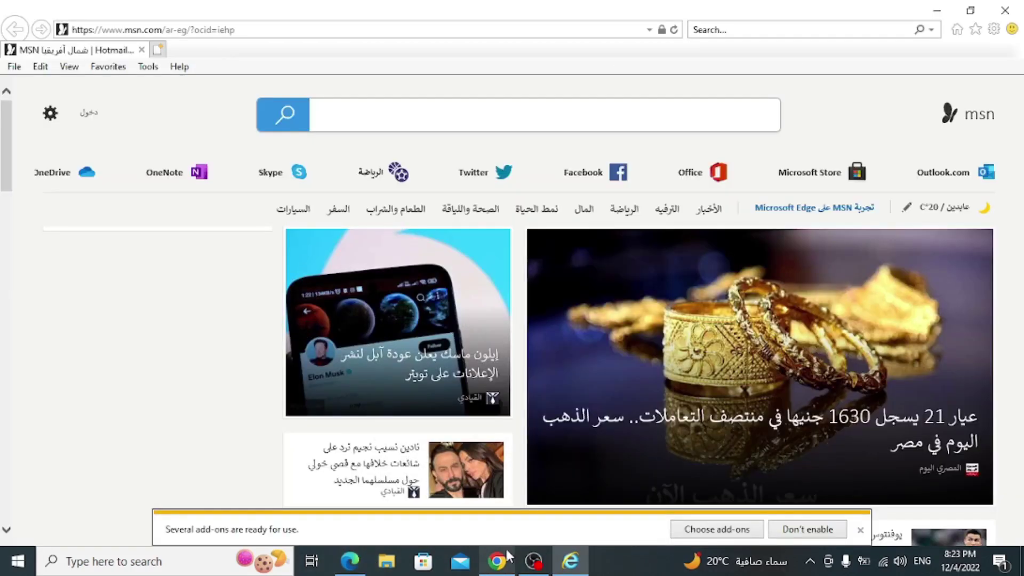
left_click(491, 556)
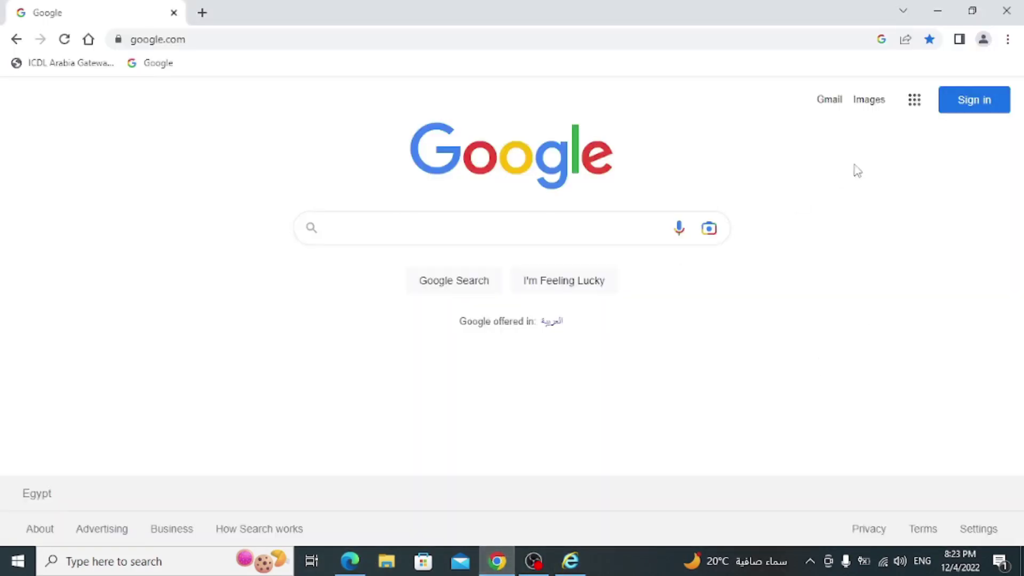
left_click(1007, 39)
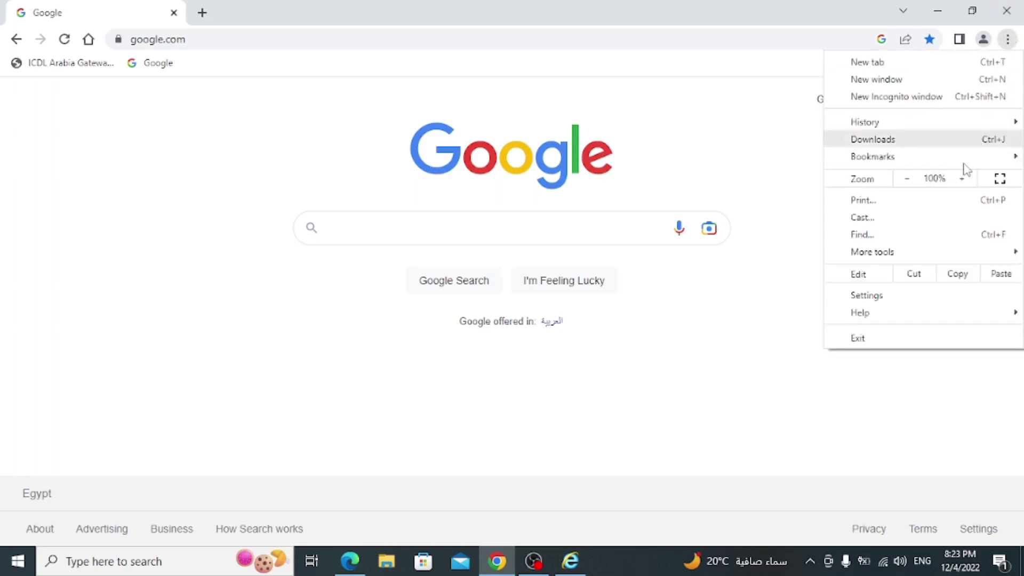
left_click(887, 304)
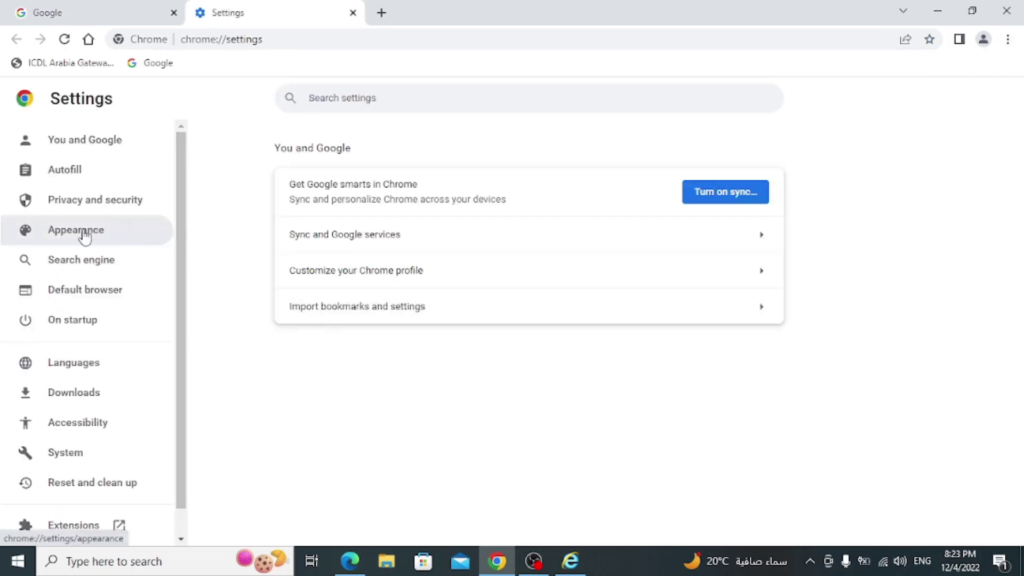
left_click(86, 236)
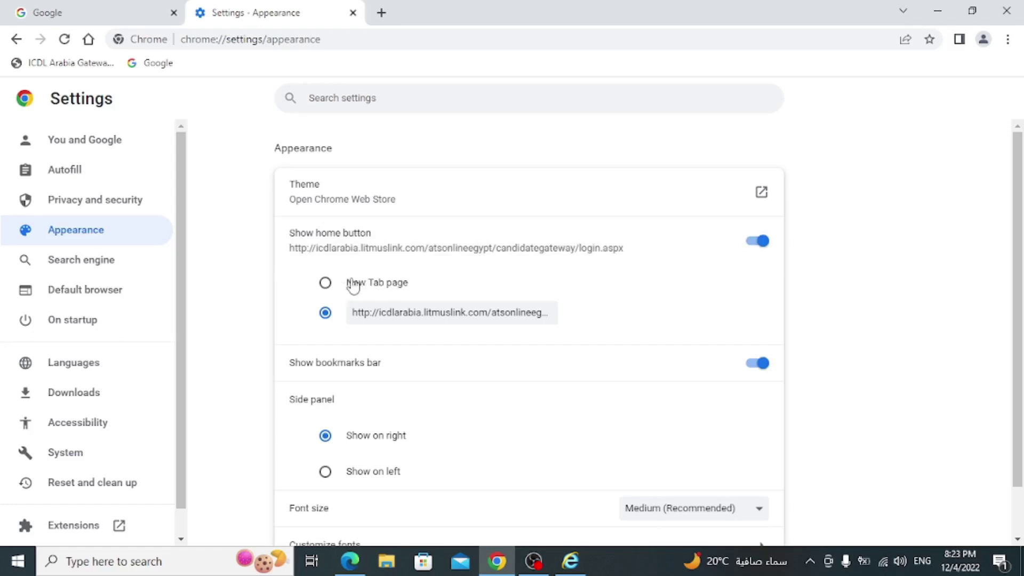
left_click(439, 314)
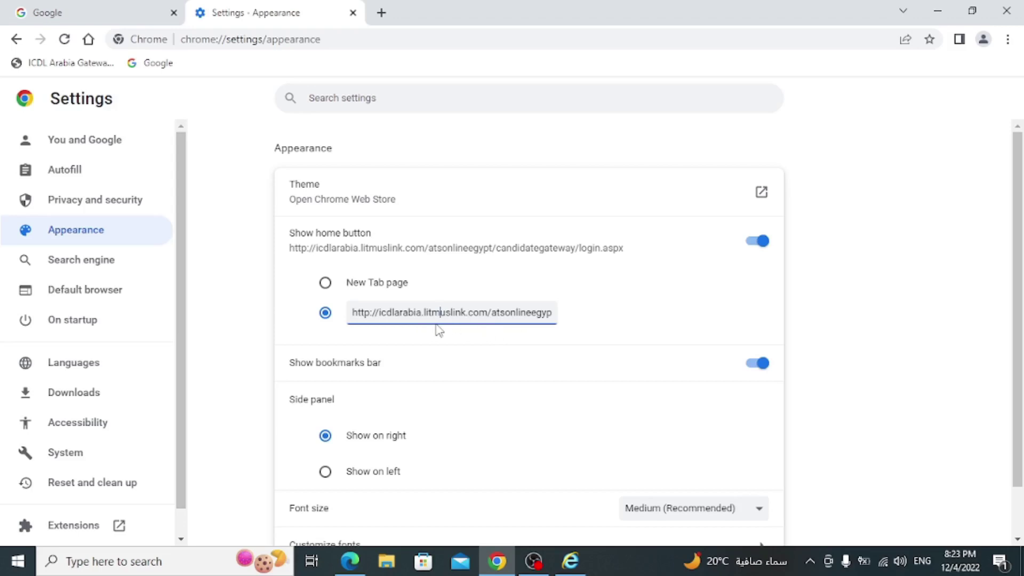
- Test the Home button, which opens the ICDL Arabia login page, then return to Google and close Settings
left_click(133, 6)
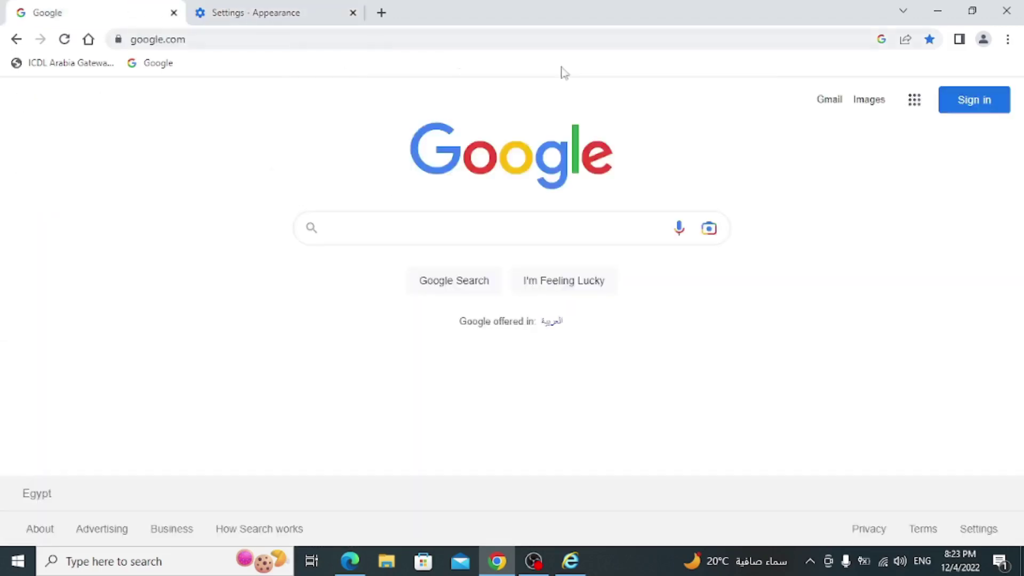
left_click(88, 39)
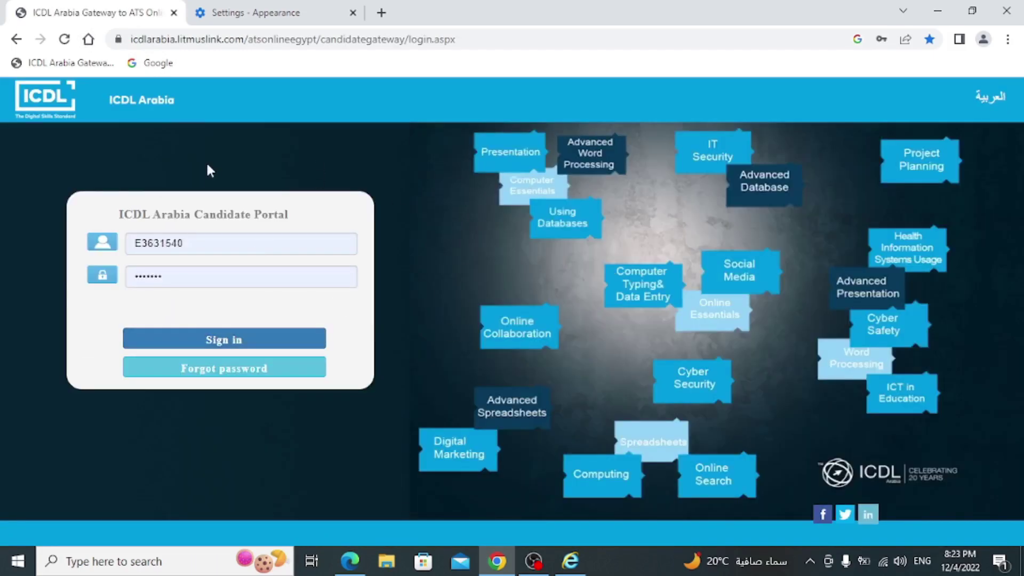
left_click(148, 62)
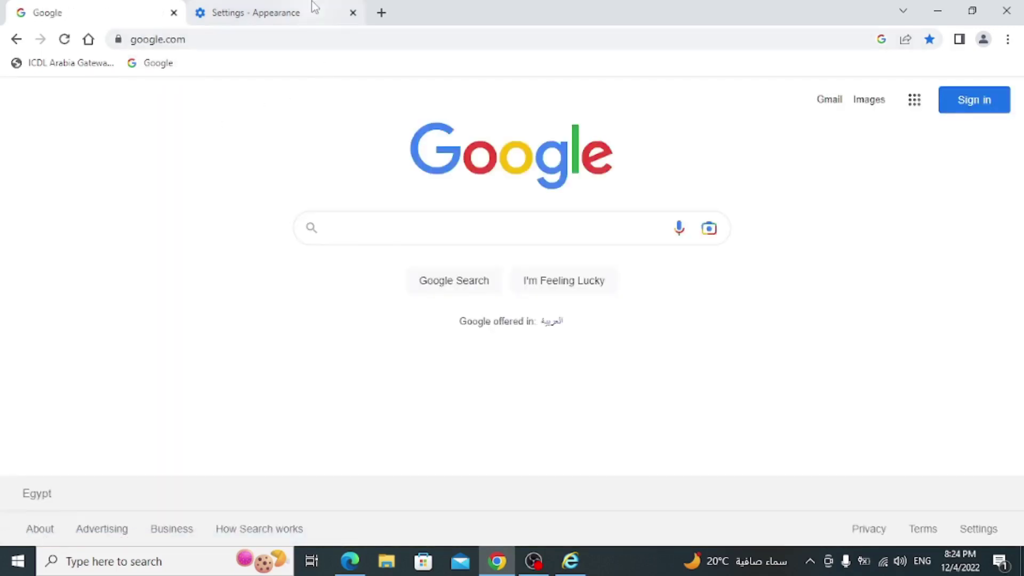
left_click(314, 8)
scroll(406, 315, "down", 1)
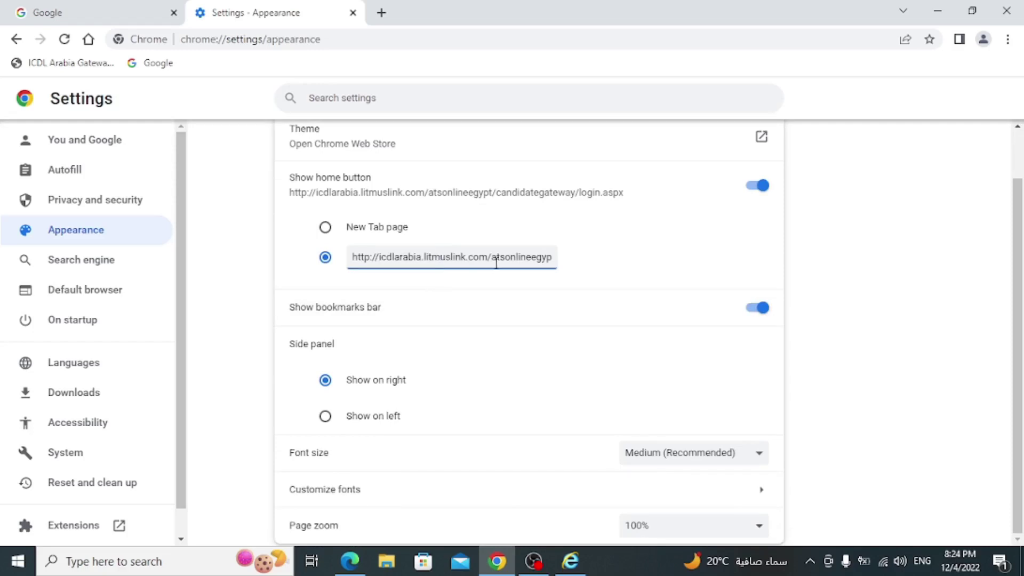
left_click(353, 13)
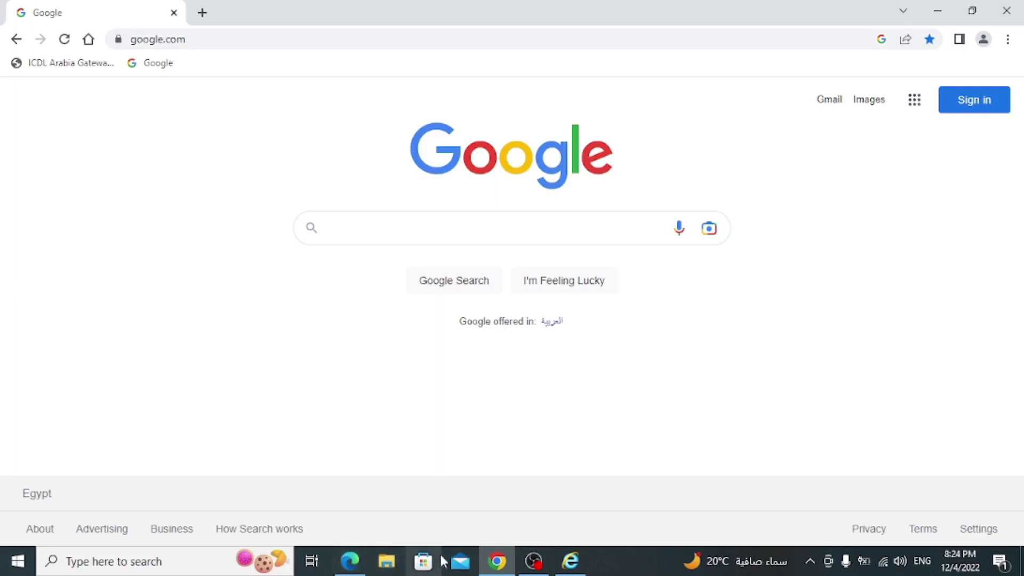
left_click(568, 561)
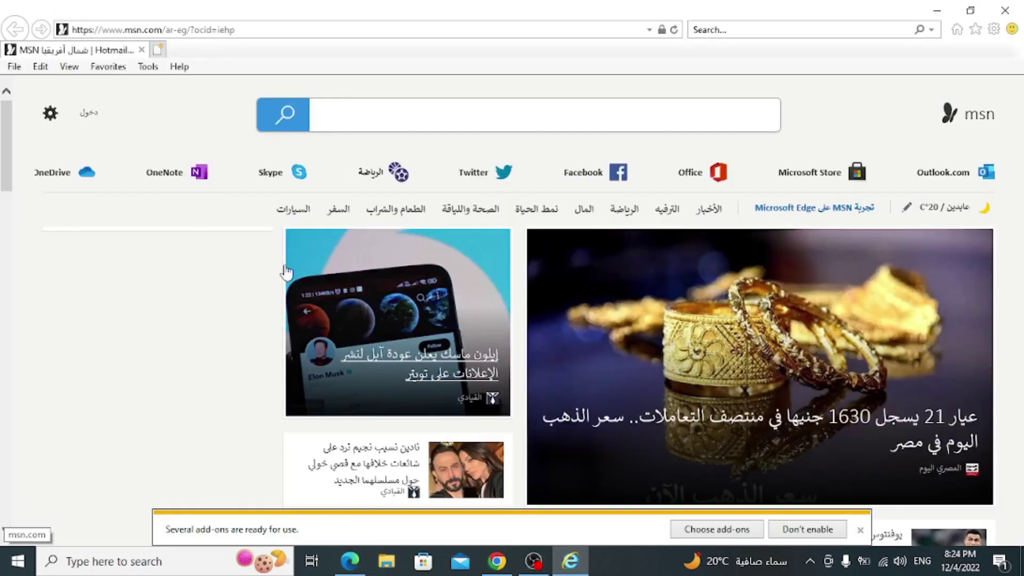
left_click(148, 67)
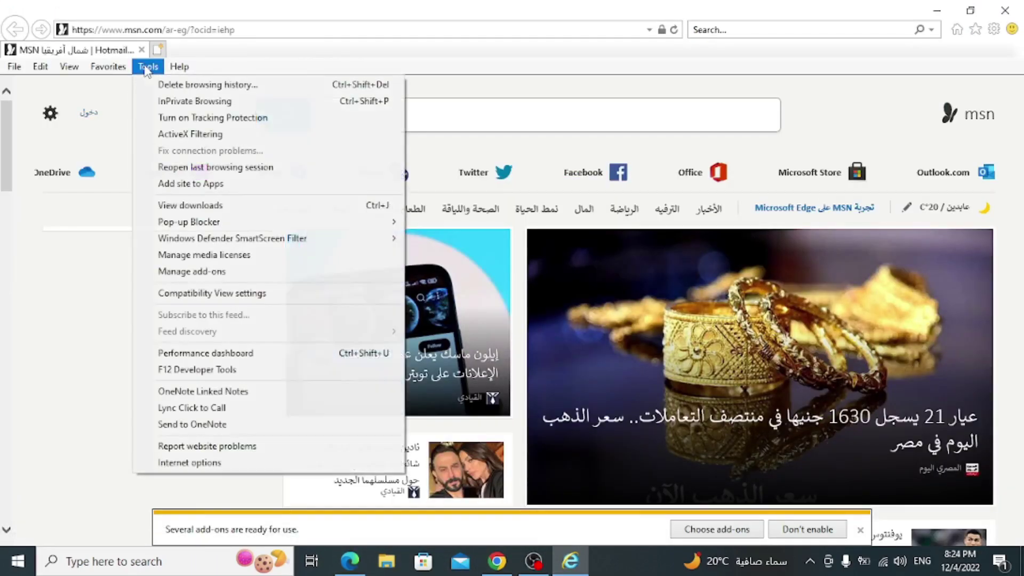
left_click(222, 468)
left_click_drag(172, 19, 597, 29)
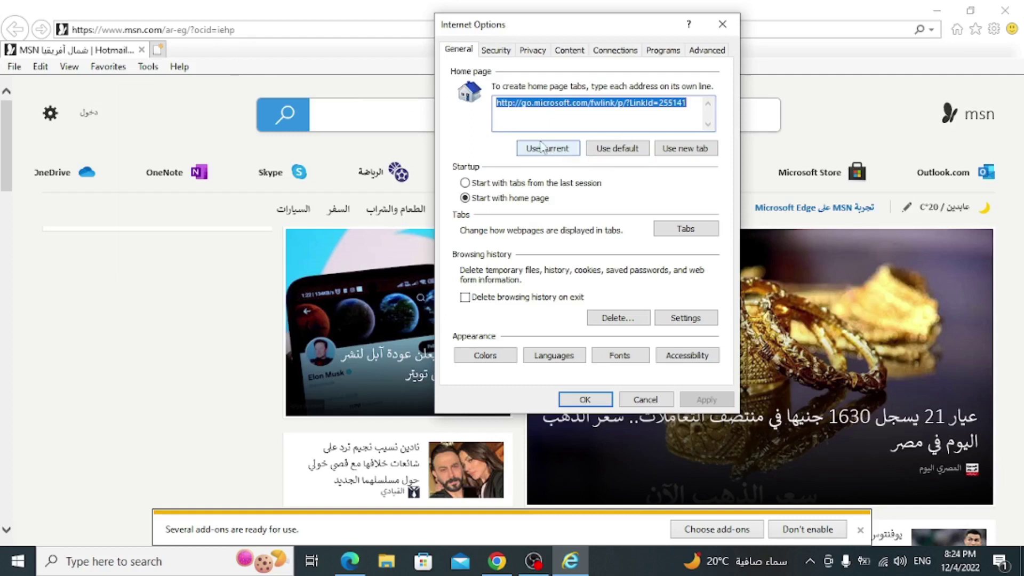
left_click(723, 24)
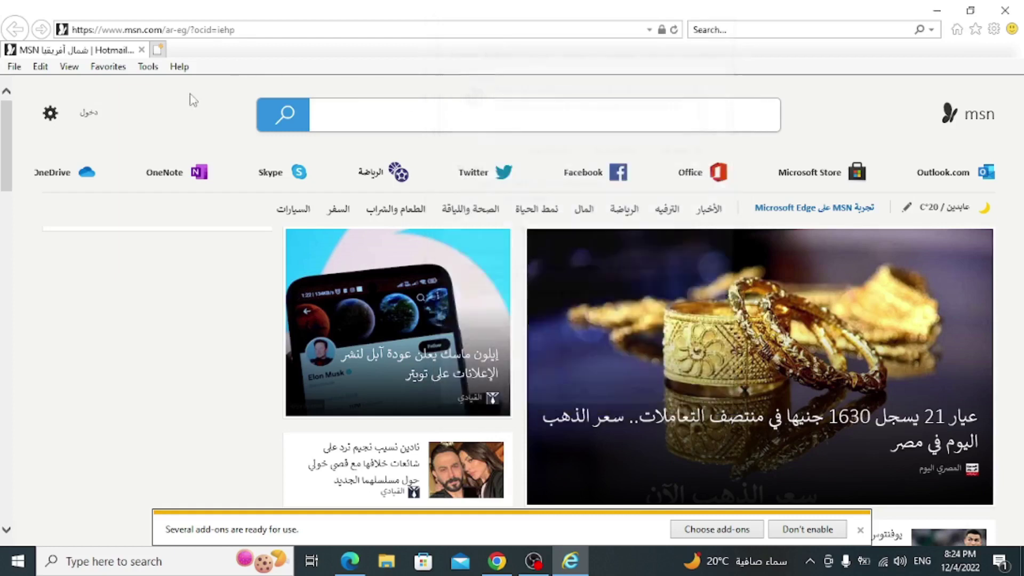
left_click(177, 30)
type("goo")
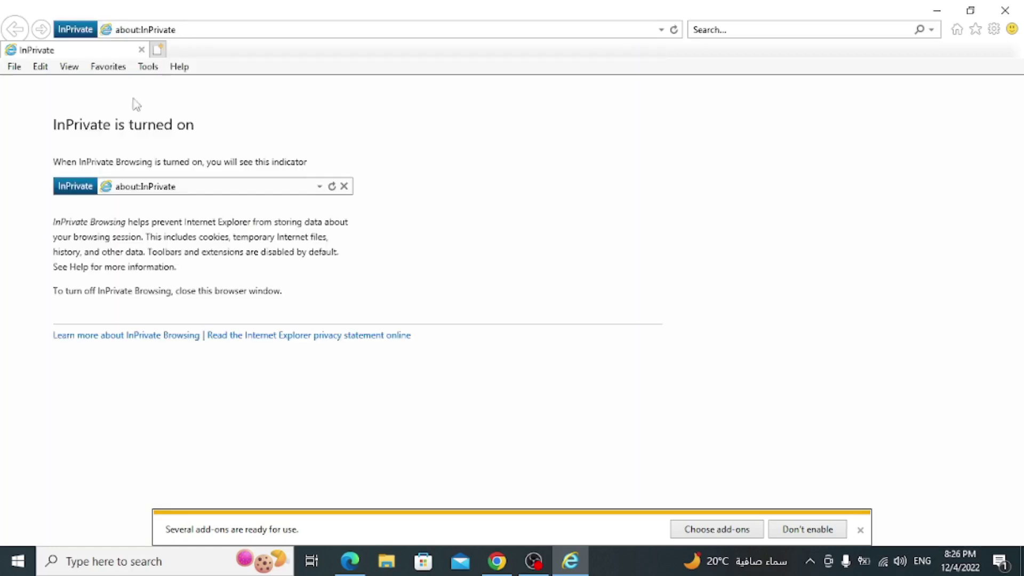
left_click(148, 67)
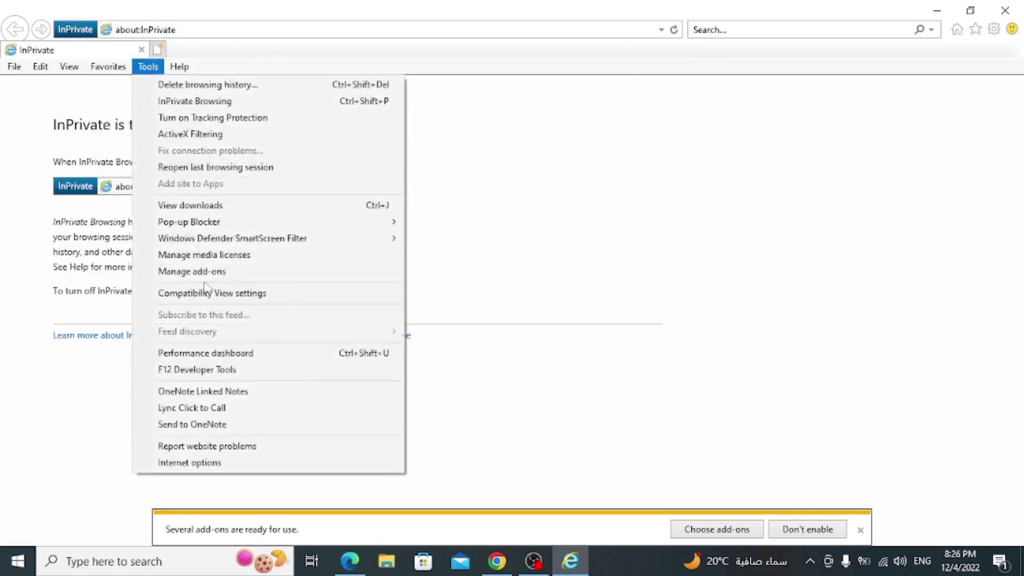
left_click(211, 464)
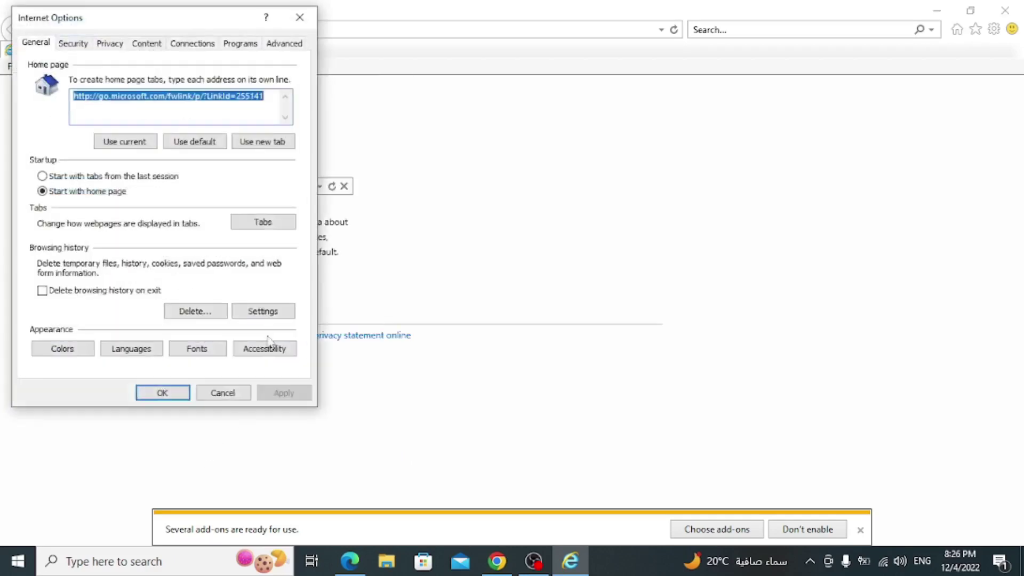
left_click_drag(447, 52, 482, 57)
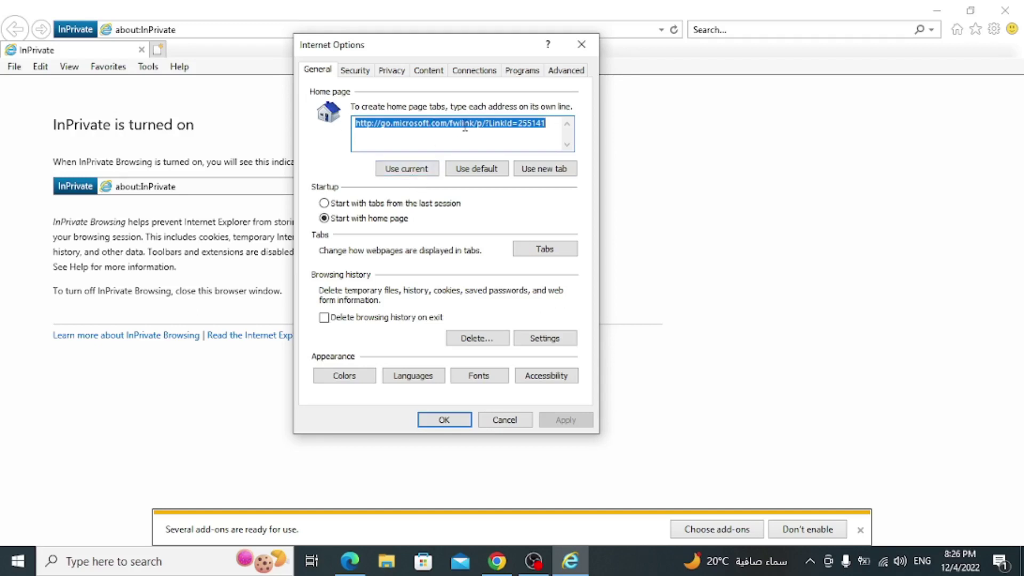
left_click(453, 426)
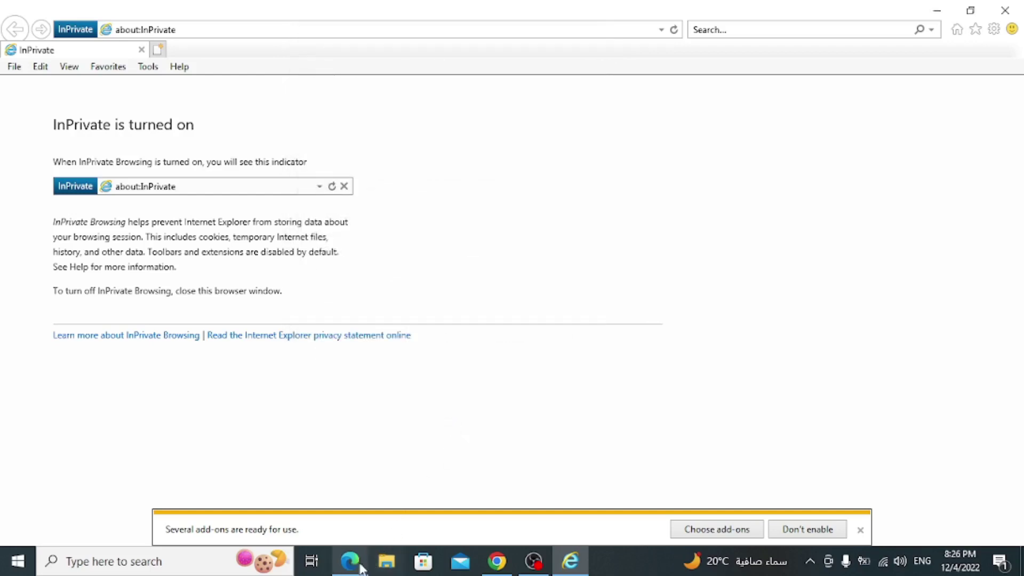
- Scroll the Edge PDF to page 122, section 12.2 Managing Pop-Ups
left_click(359, 560)
scroll(513, 304, "down", 15)
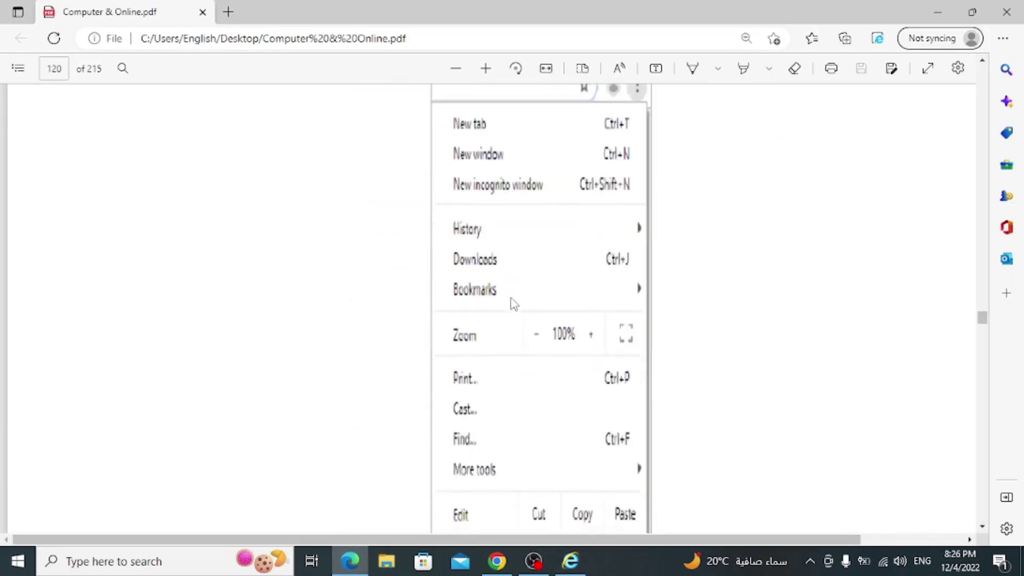
scroll(511, 303, "down", 15)
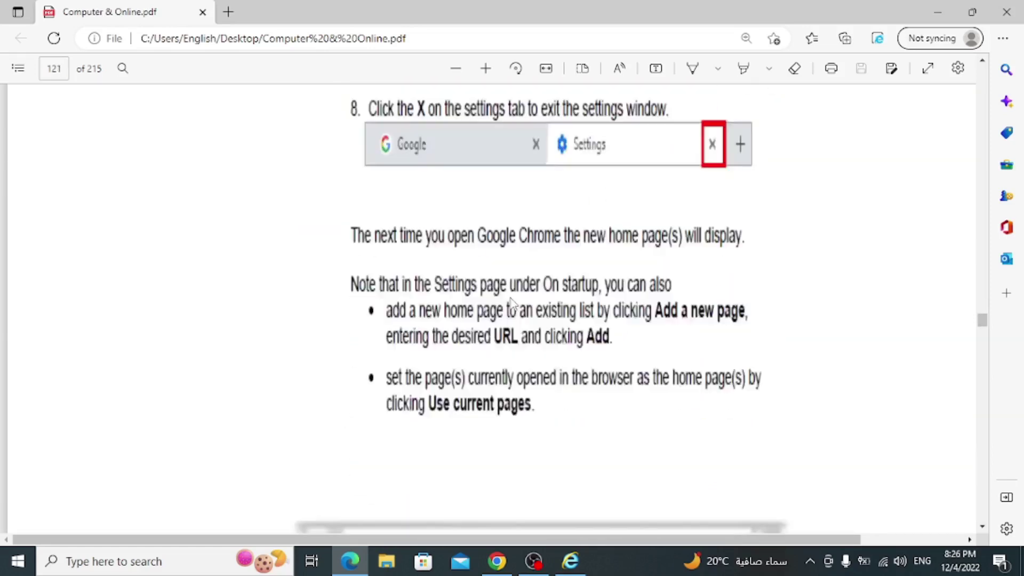
scroll(512, 303, "down", 7)
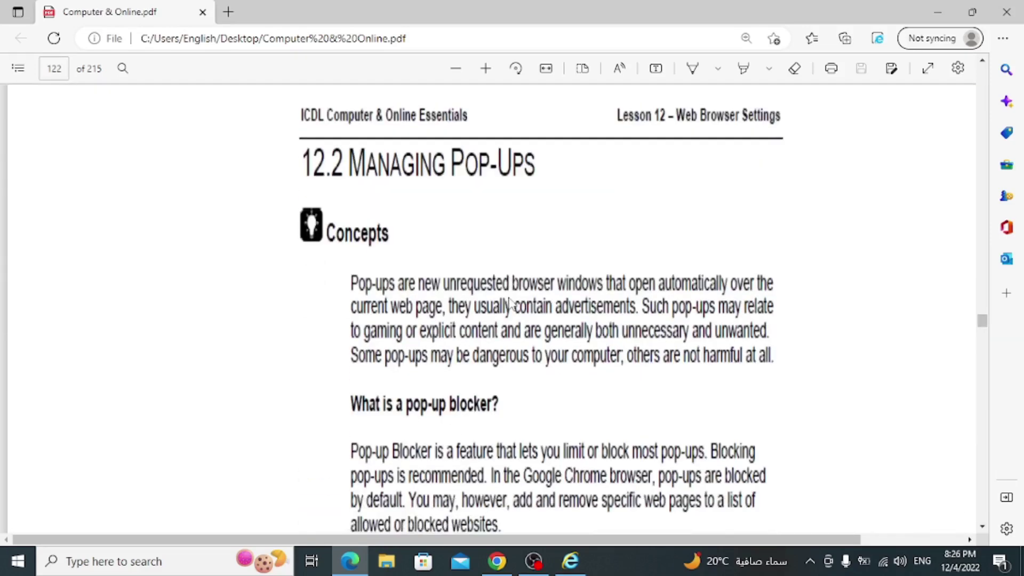
scroll(507, 288, "down", 3)
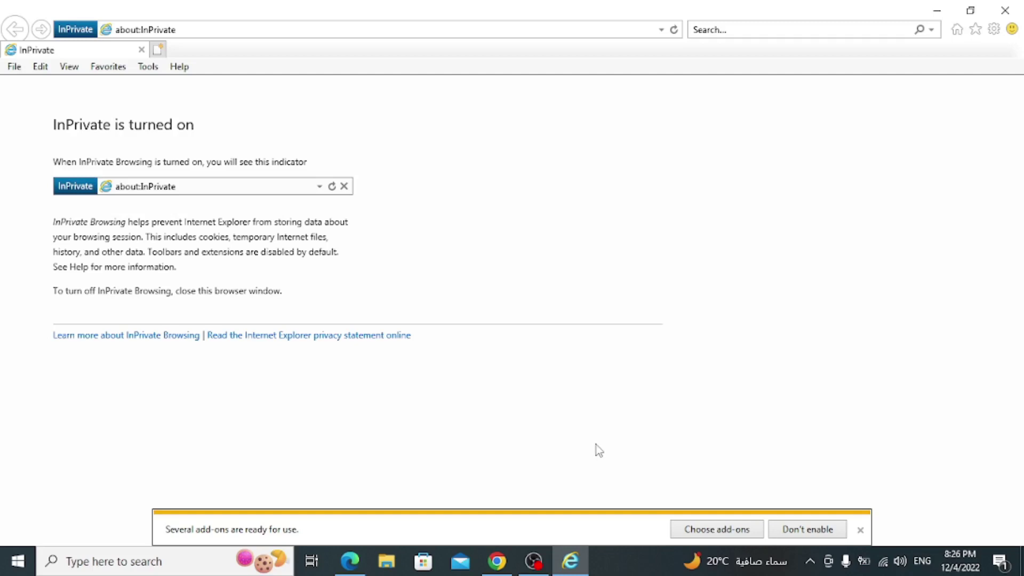
- Check that Chrome's Site settings > Pop-ups and redirects is set to block pop-ups, then close Settings
left_click(497, 560)
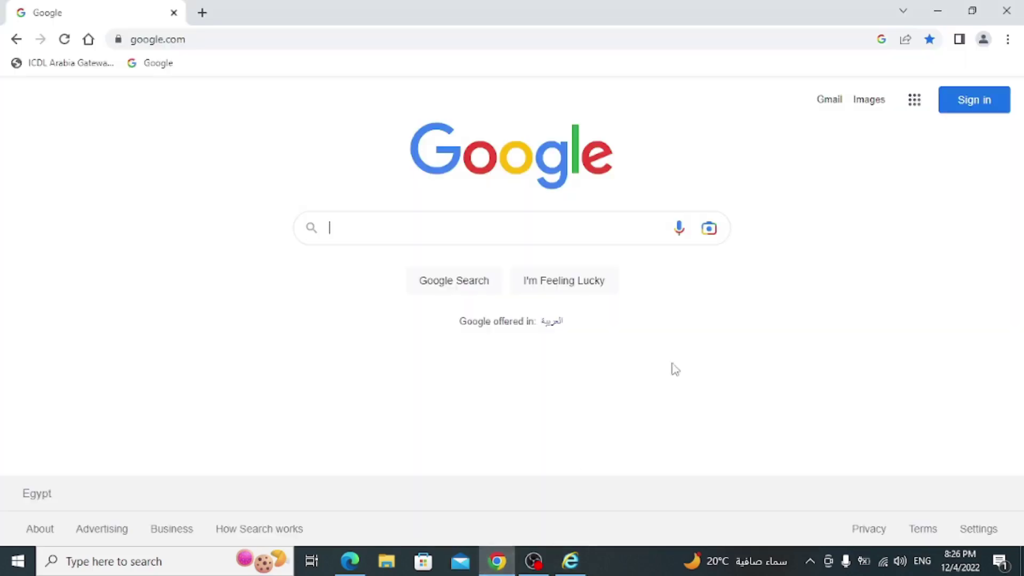
left_click(1008, 39)
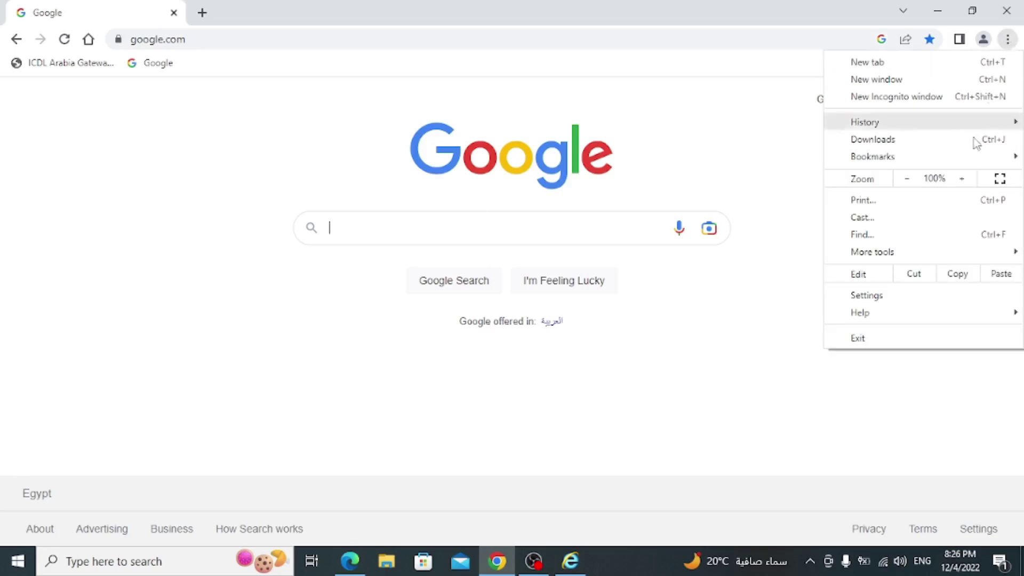
left_click(862, 300)
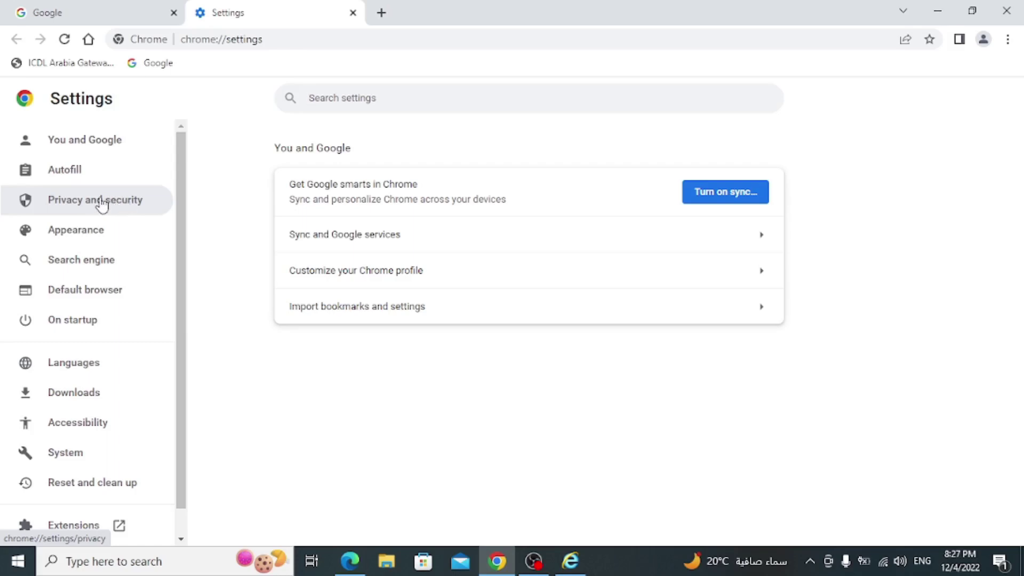
left_click(102, 203)
scroll(390, 324, "down", 3)
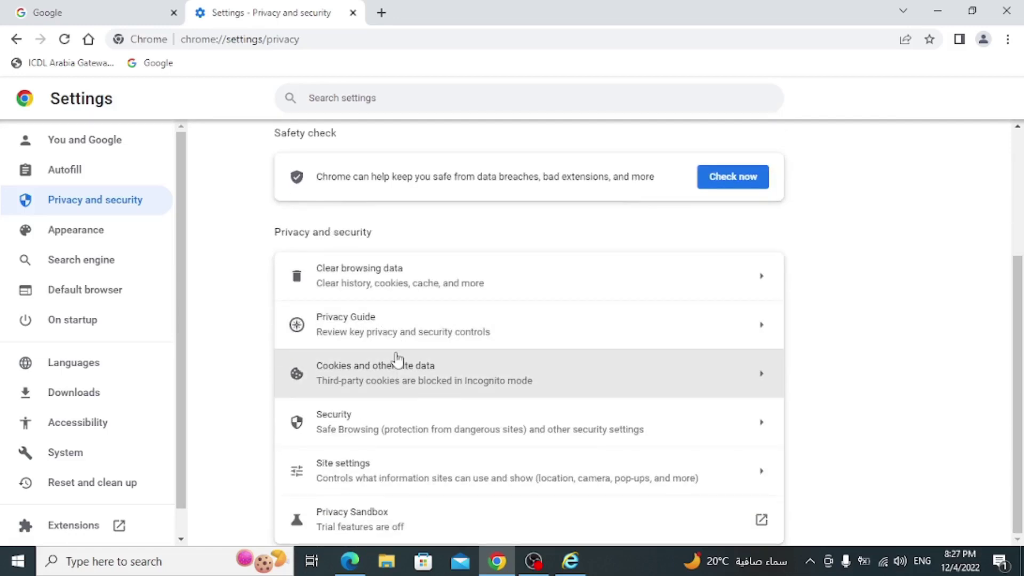
left_click(395, 467)
scroll(439, 355, "down", 10)
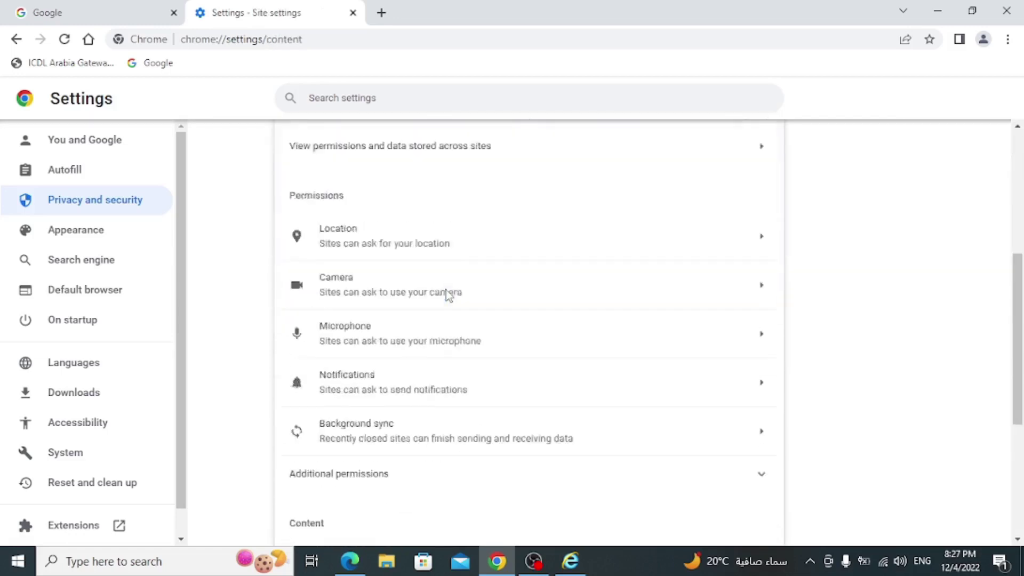
scroll(430, 301, "down", 1)
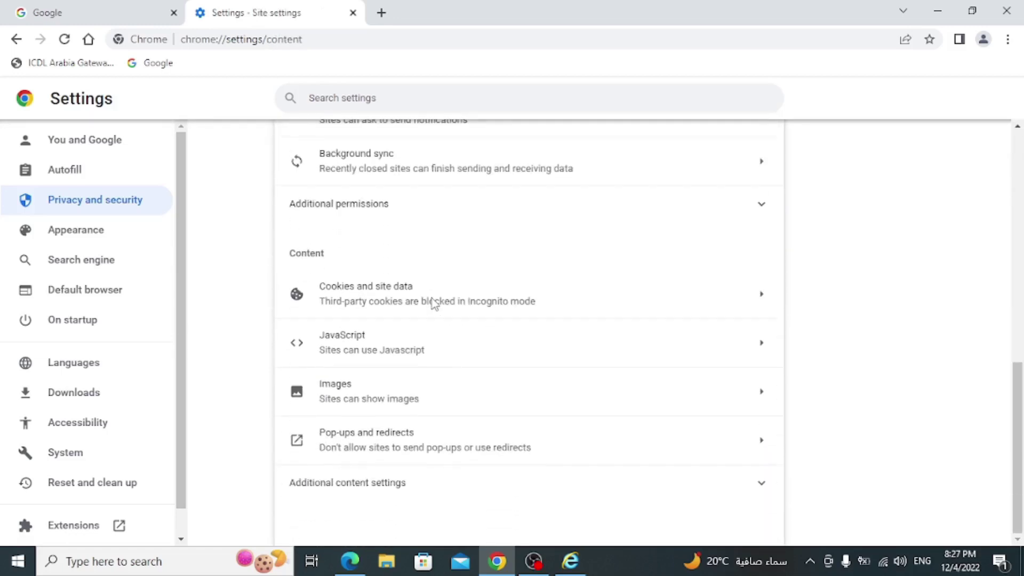
left_click(407, 450)
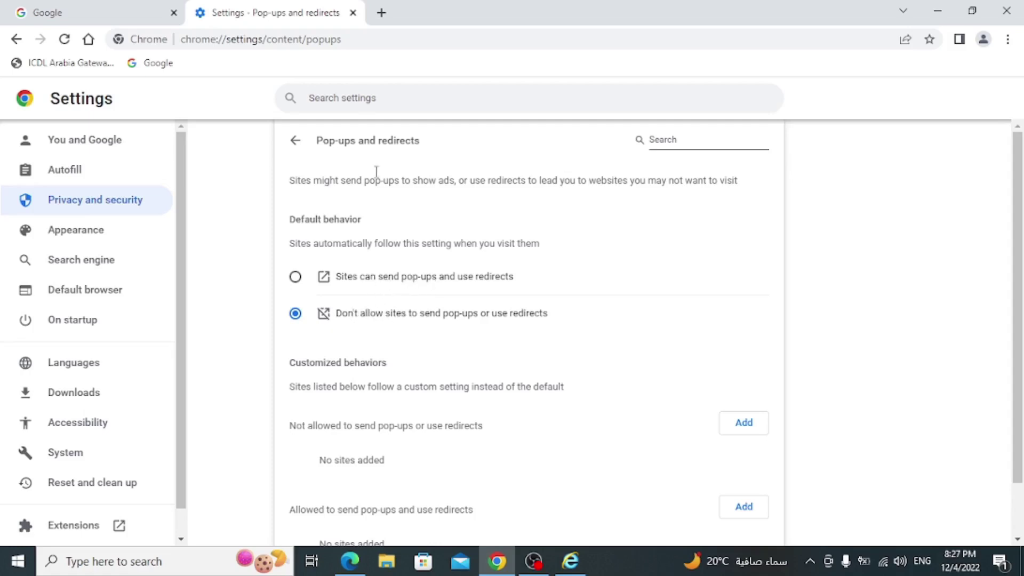
left_click(353, 12)
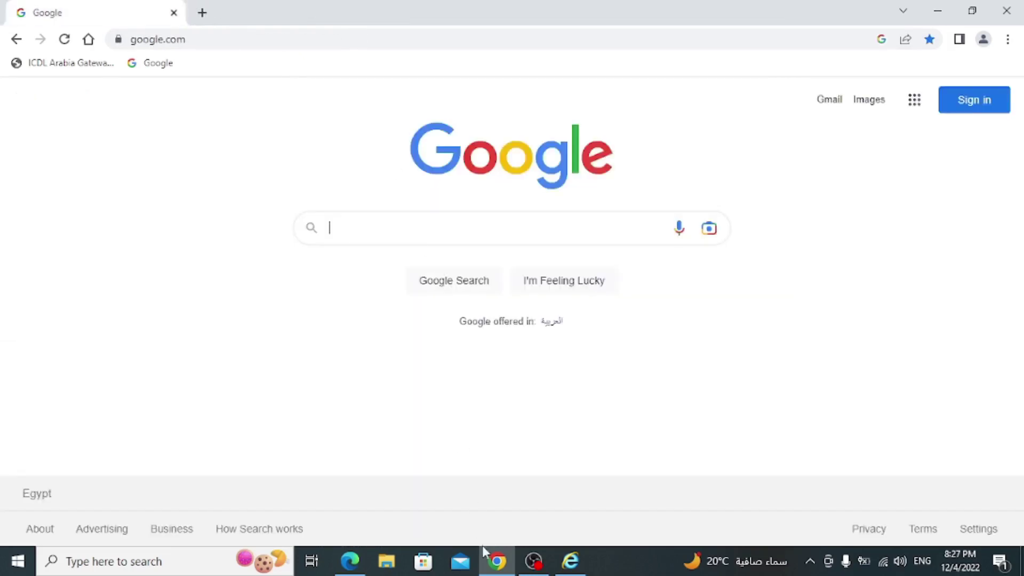
- Verify Turn on Pop-up Blocker is checked on Internet Options' Privacy tab, then close the dialog
left_click(570, 561)
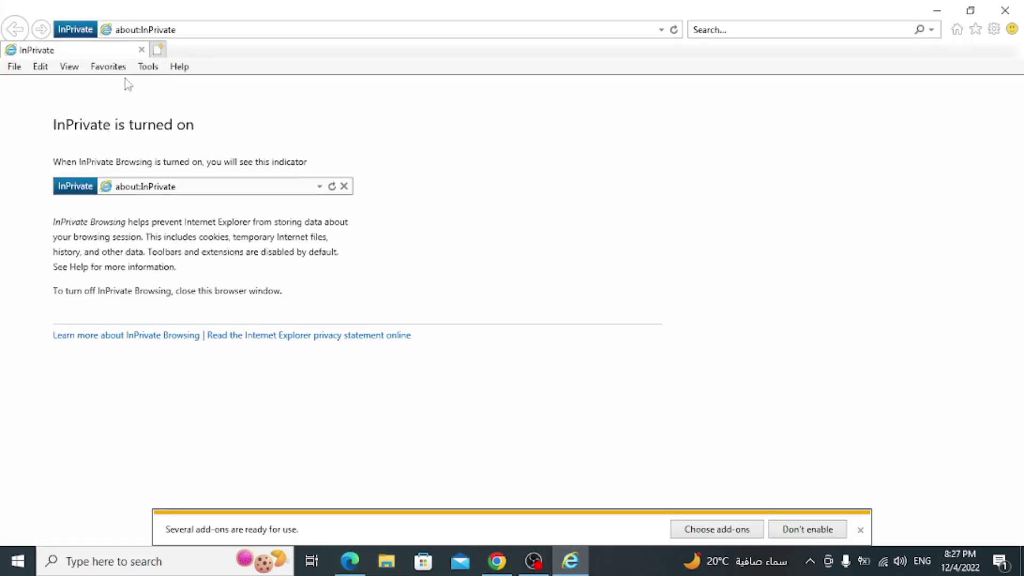
left_click(148, 67)
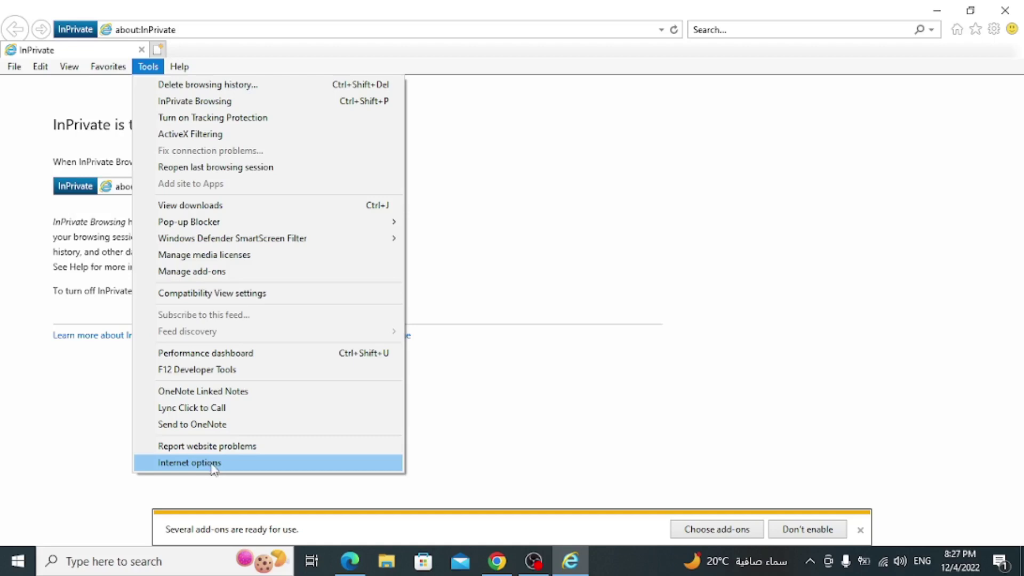
left_click(214, 463)
left_click(114, 47)
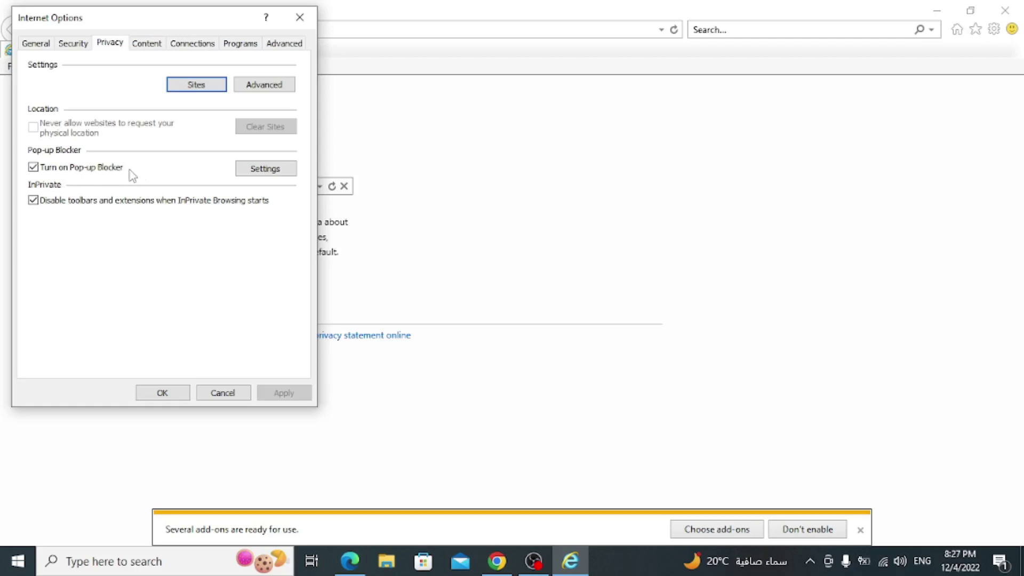
left_click(301, 24)
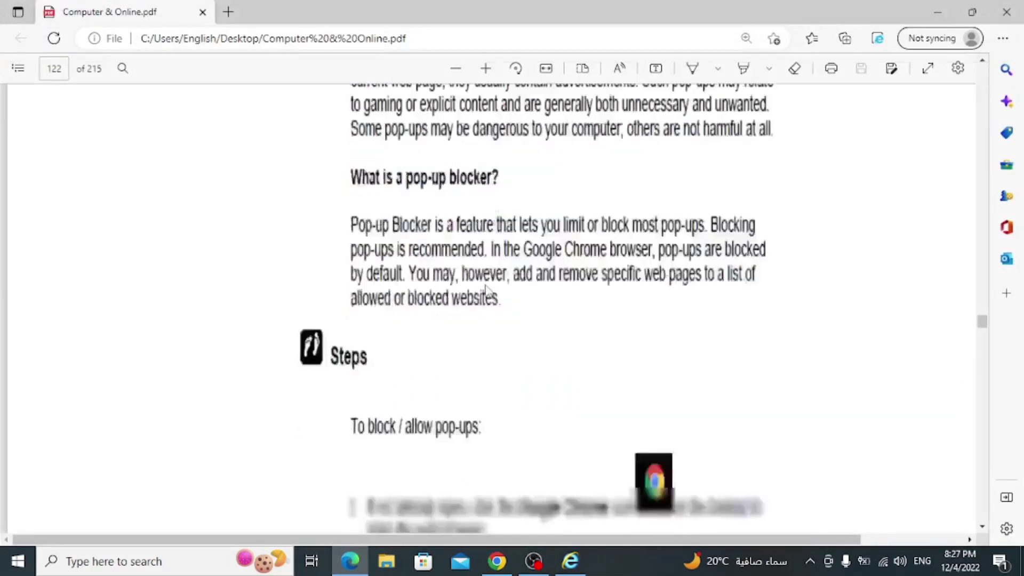
- Scroll the Edge PDF to page 123, section 12.3 Managing Cookies
scroll(485, 291, "down", 20)
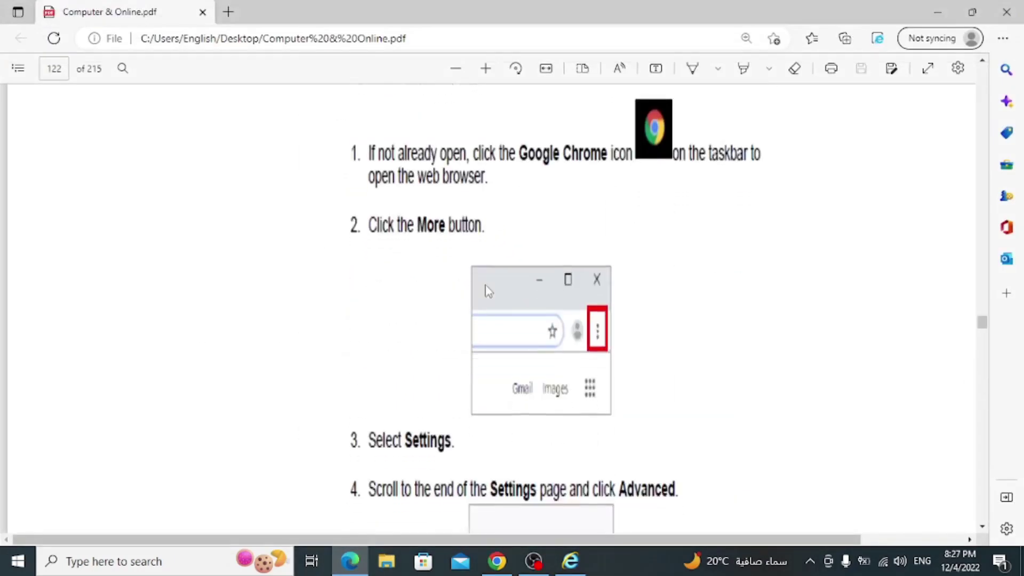
scroll(485, 288, "up", 3)
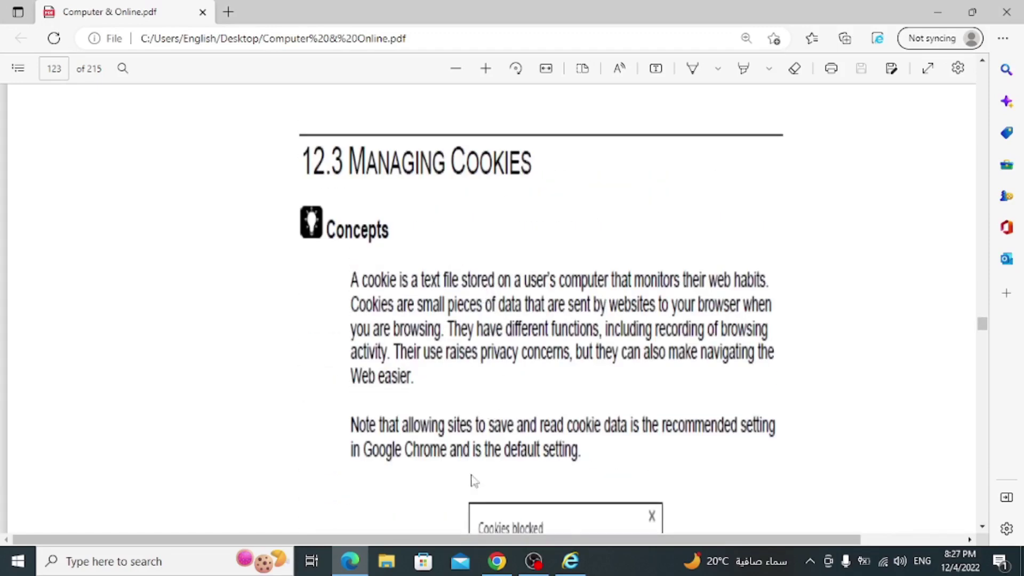
mouse_move(504, 569)
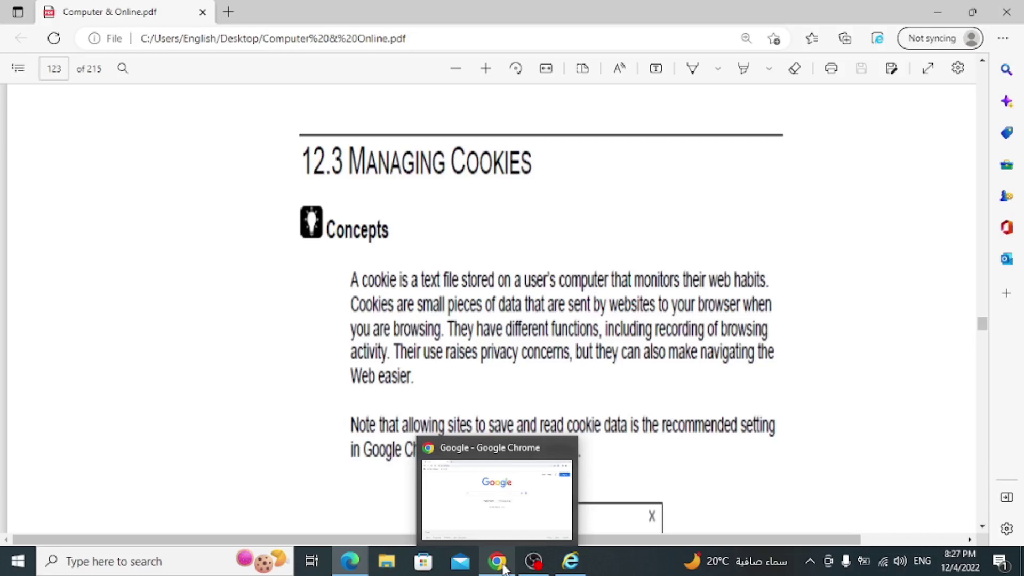
- In Chrome, view Privacy and security > Cookies and other site data (third-party blocked in Incognito), then close Chrome
left_click(504, 568)
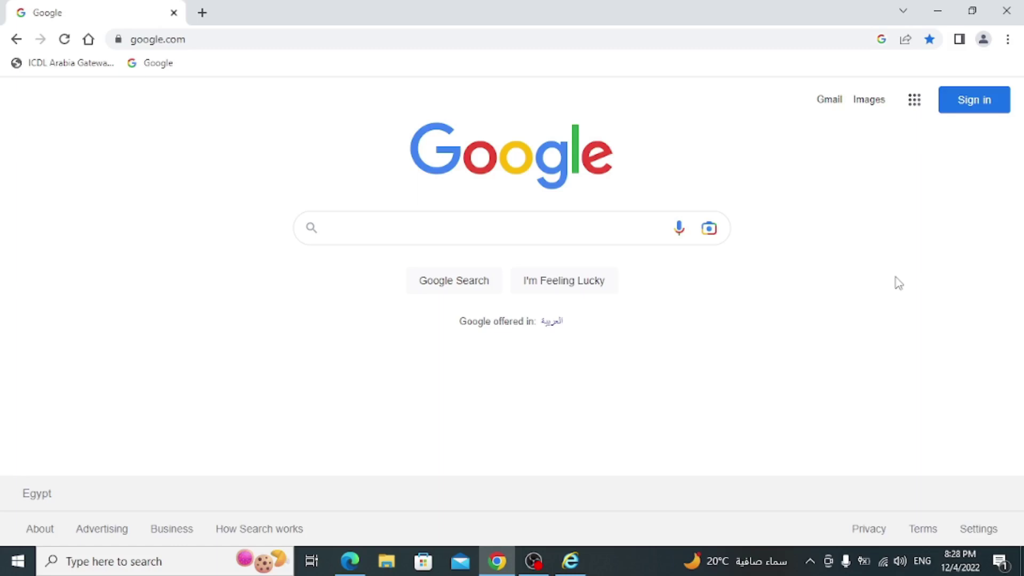
left_click(1013, 42)
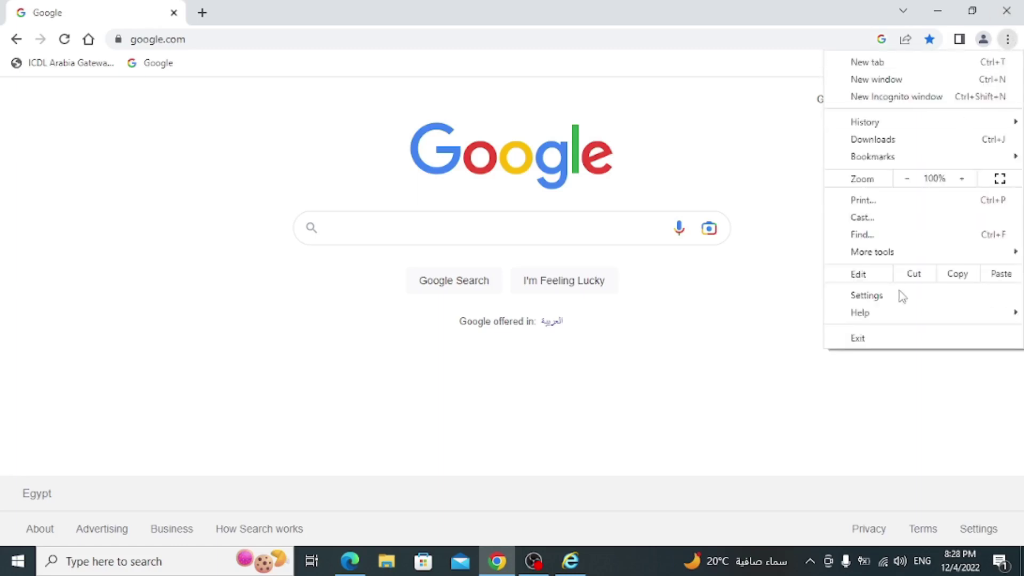
left_click(875, 307)
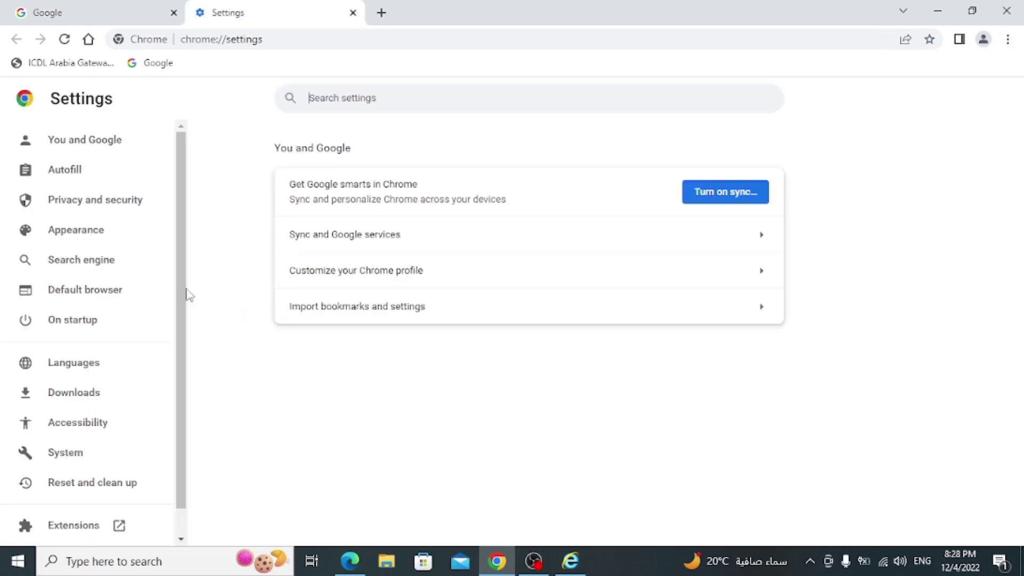
left_click(89, 207)
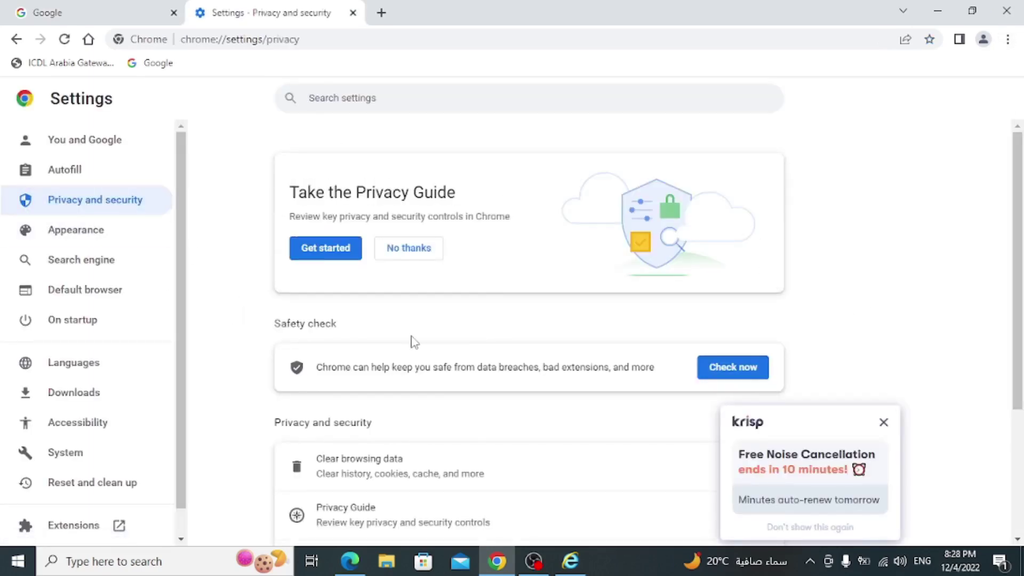
scroll(407, 346, "down", 4)
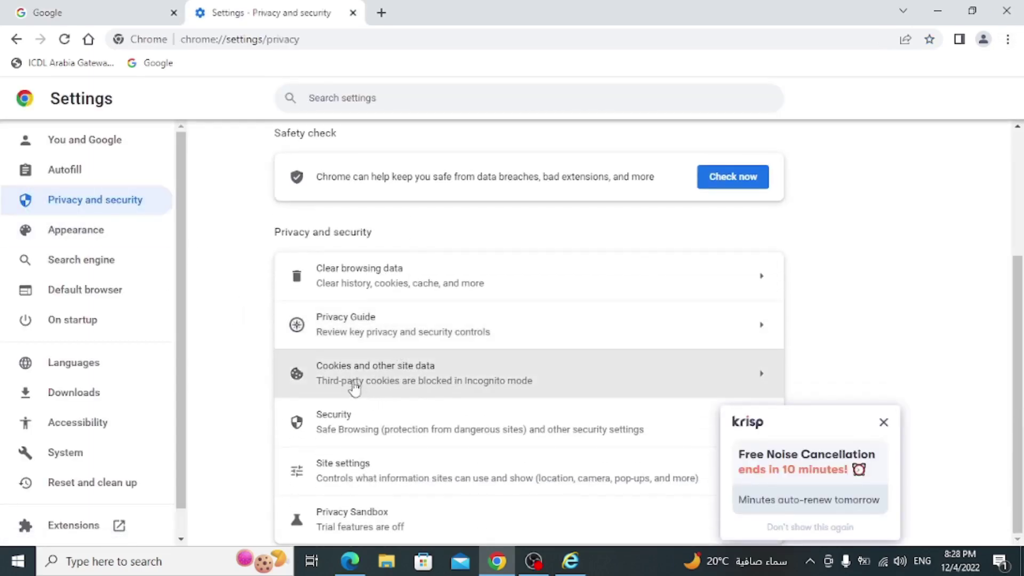
left_click(379, 378)
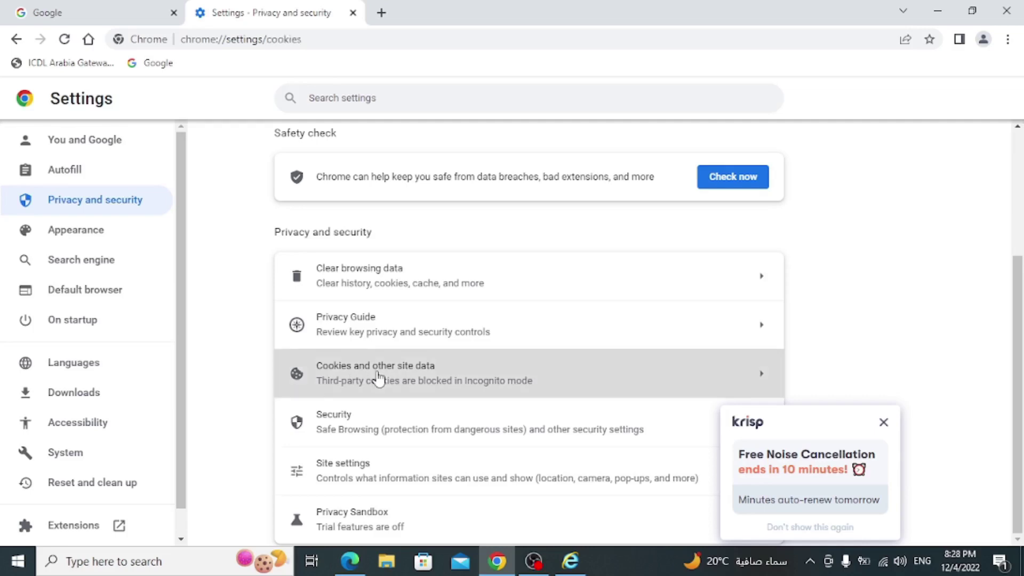
scroll(384, 373, "down", 4)
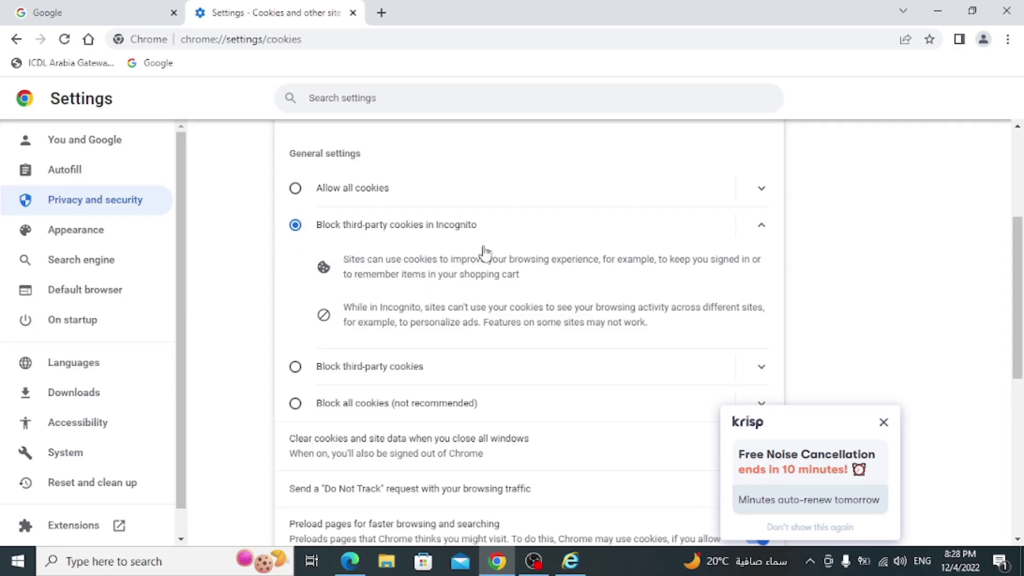
left_click(1006, 11)
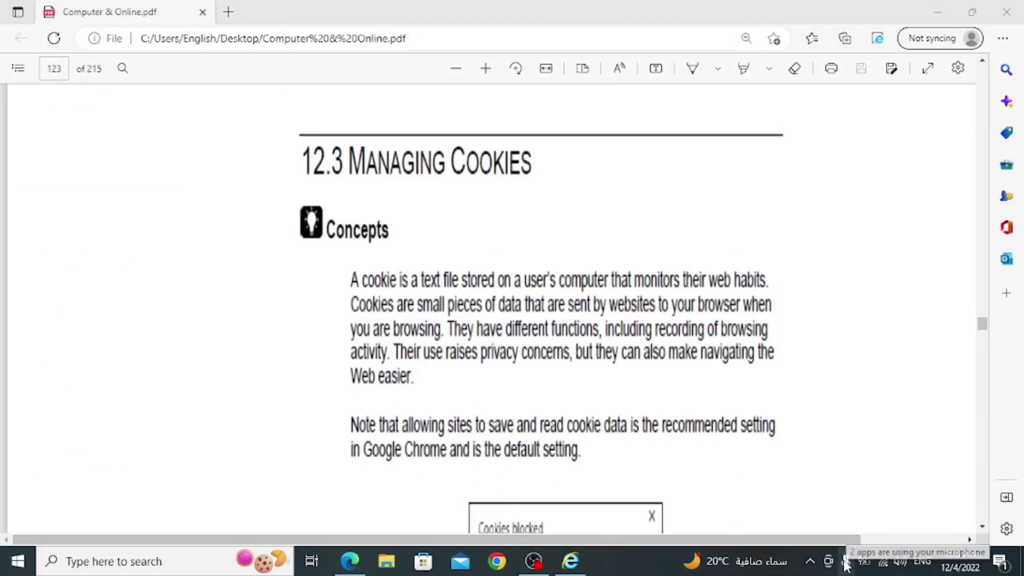
- Check the microphone and Krisp tray panels, then close the microphone privacy settings window
left_click(848, 563)
left_click(810, 561)
left_click(811, 531)
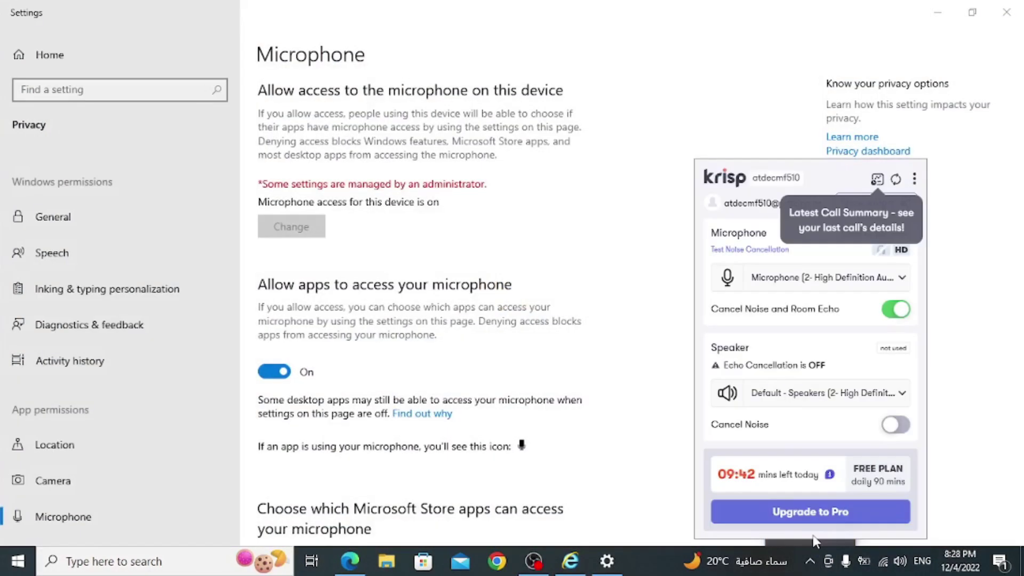
left_click(847, 7)
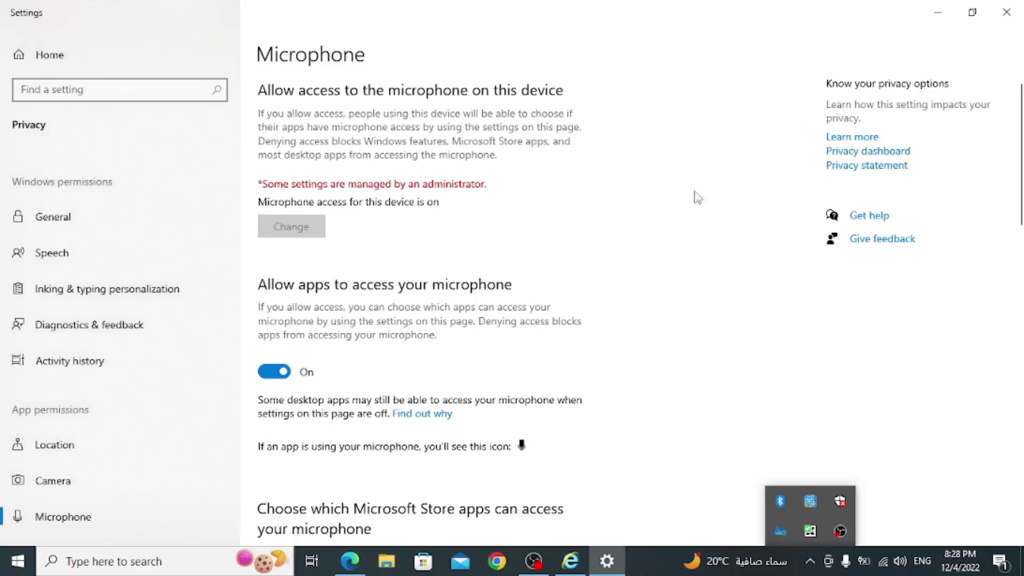
left_click(1007, 11)
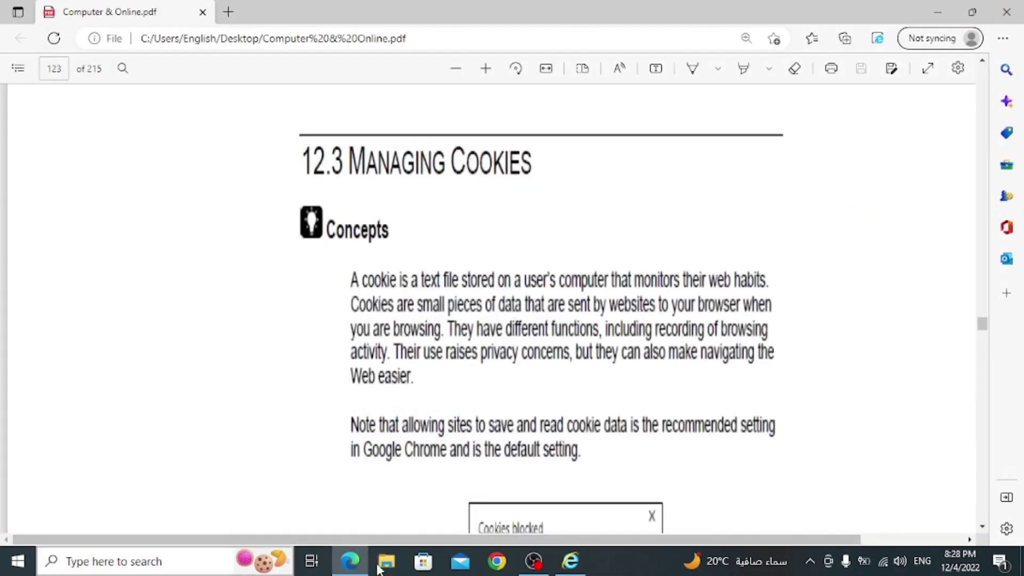
- In Internet Explorer, view Internet Options > Privacy > Advanced cookie settings, cancel both dialogs, and return to the PDF
left_click(571, 561)
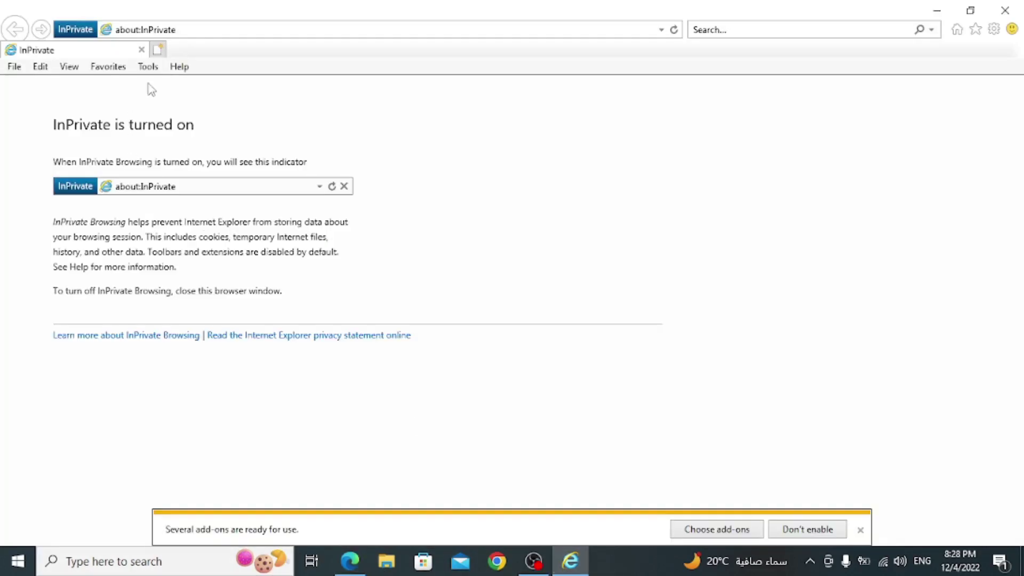
left_click(148, 66)
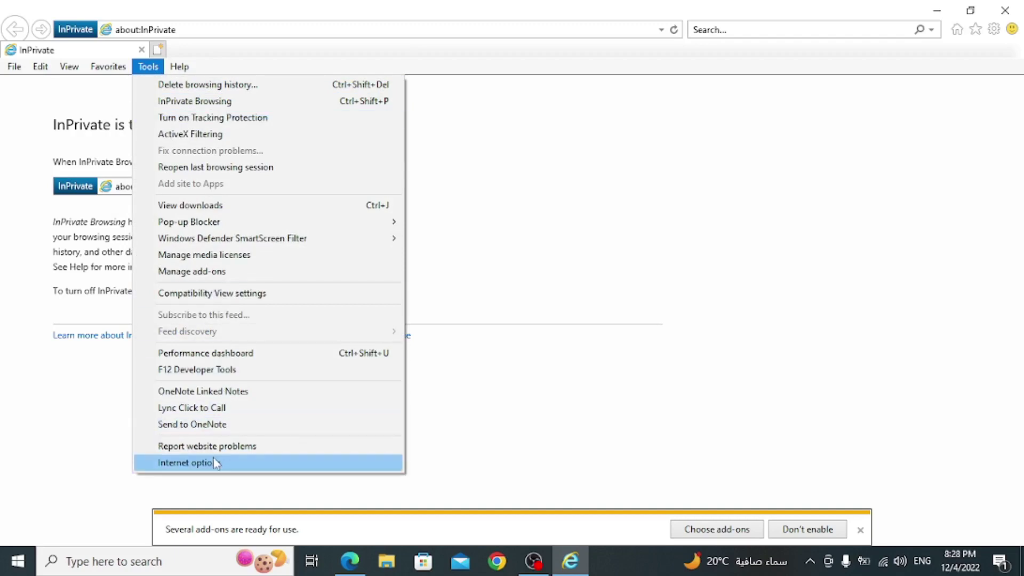
left_click(216, 462)
left_click(110, 43)
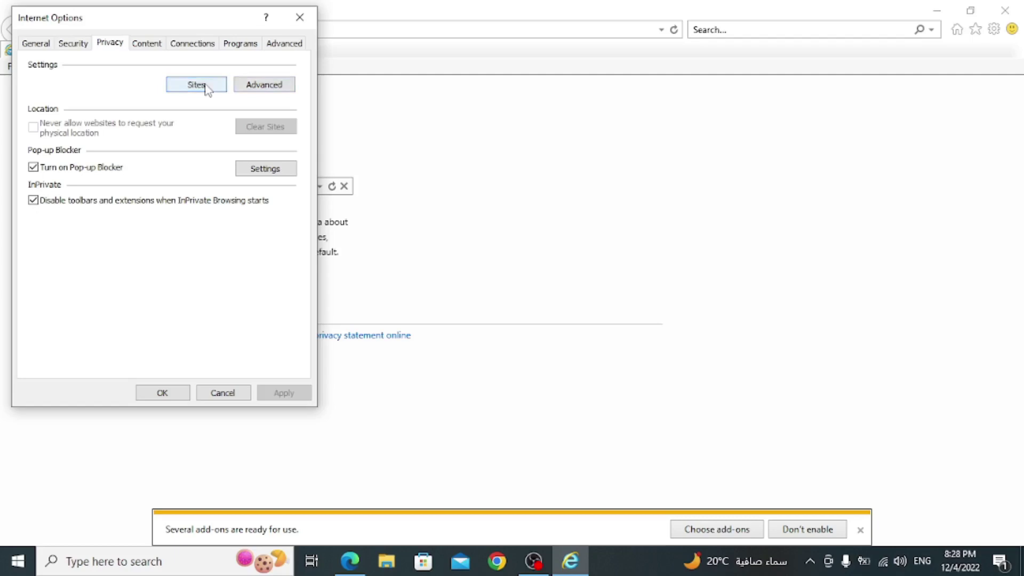
left_click(249, 87)
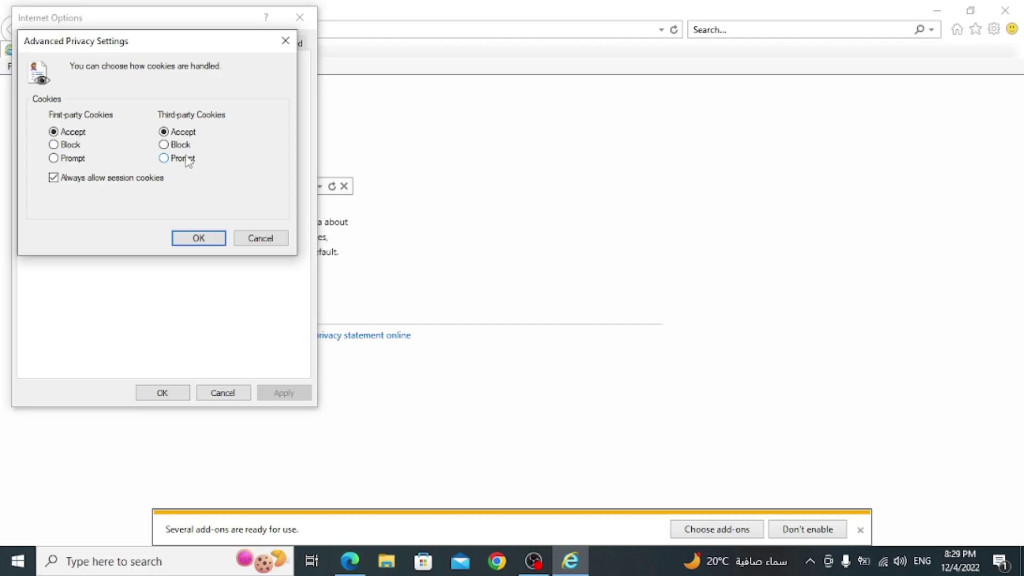
left_click(267, 239)
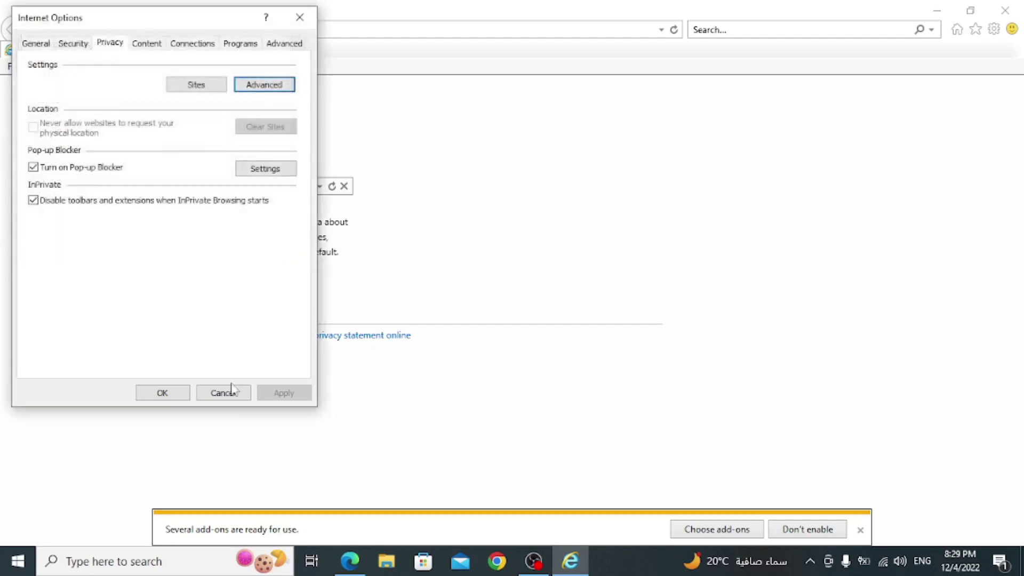
left_click(230, 391)
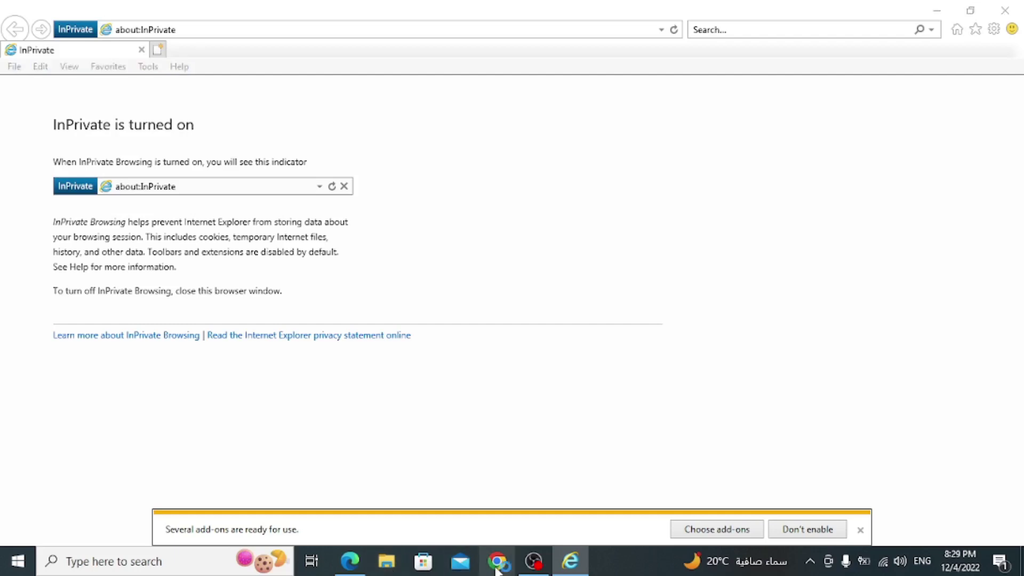
left_click(350, 560)
- Scroll the PDF from page 123 to page 129's Lesson 13 Communicating Online, then minimize Edge
scroll(437, 355, "down", 15)
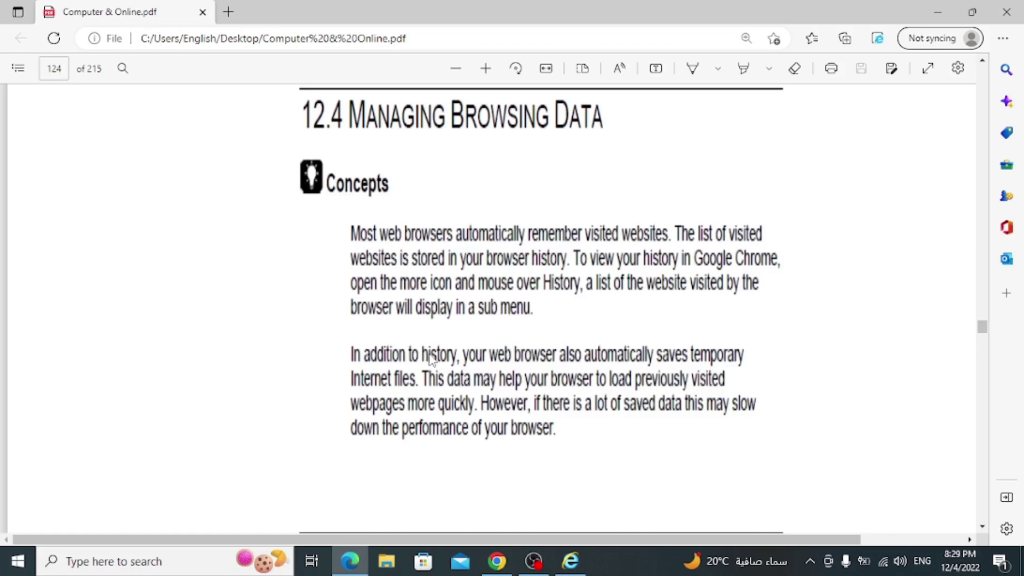
scroll(431, 358, "down", 15)
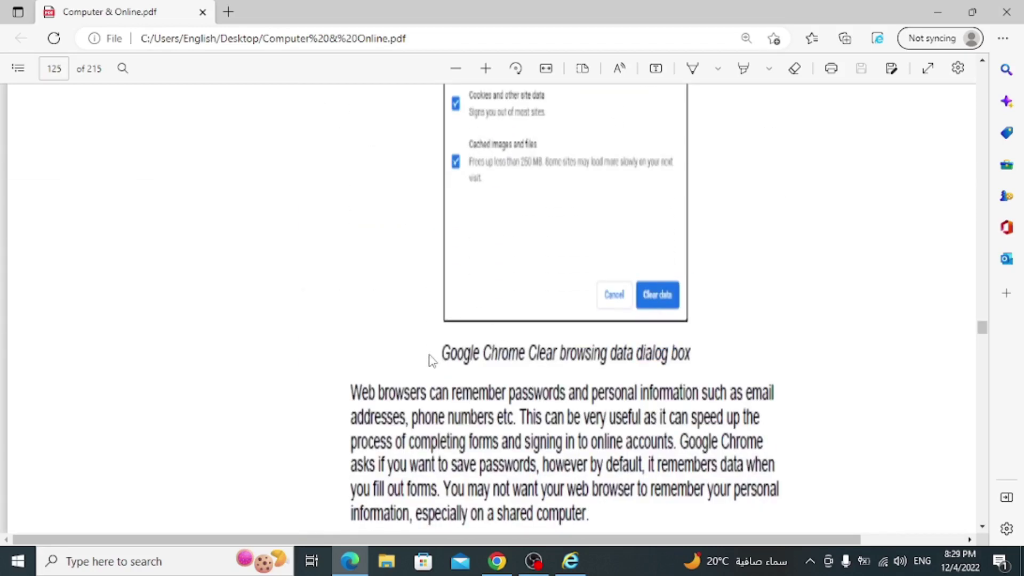
scroll(432, 361, "down", 20)
scroll(427, 366, "down", 20)
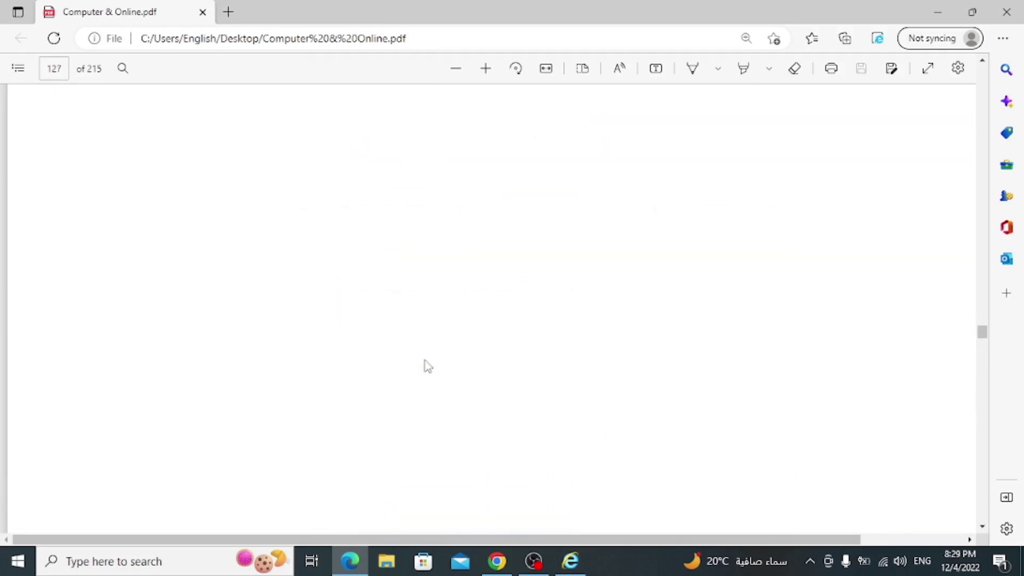
scroll(427, 366, "down", 20)
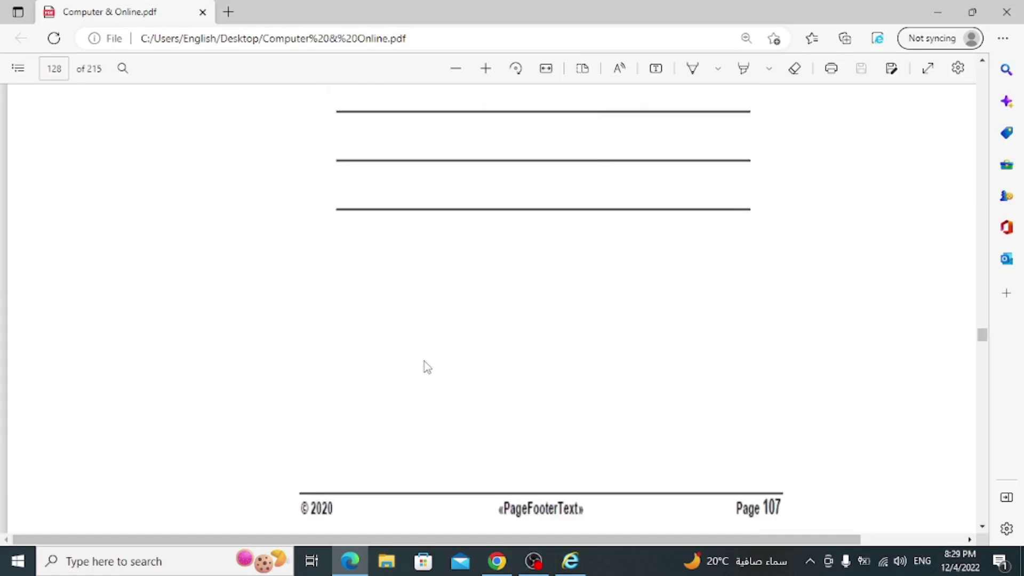
scroll(425, 365, "down", 3)
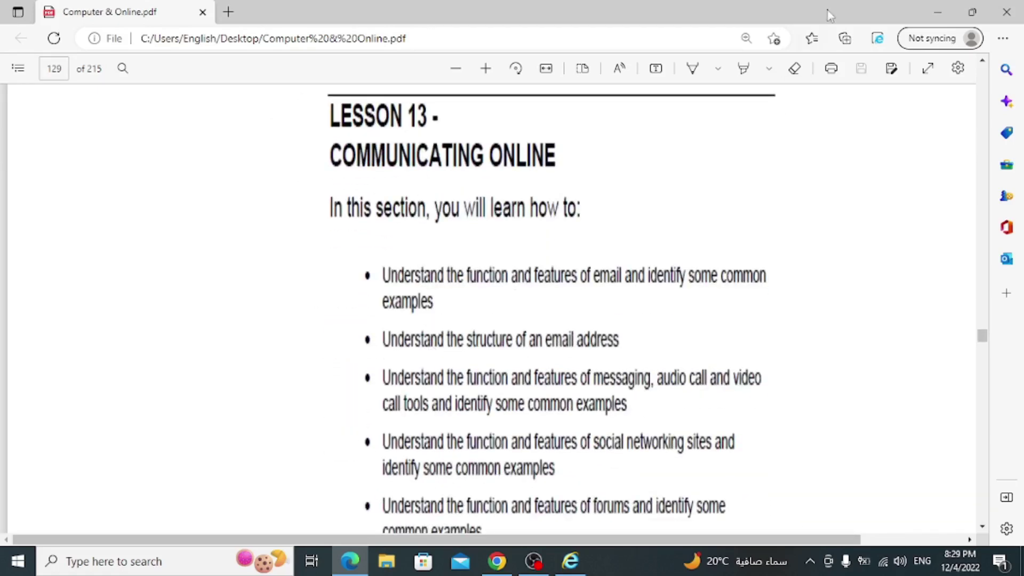
left_click(938, 12)
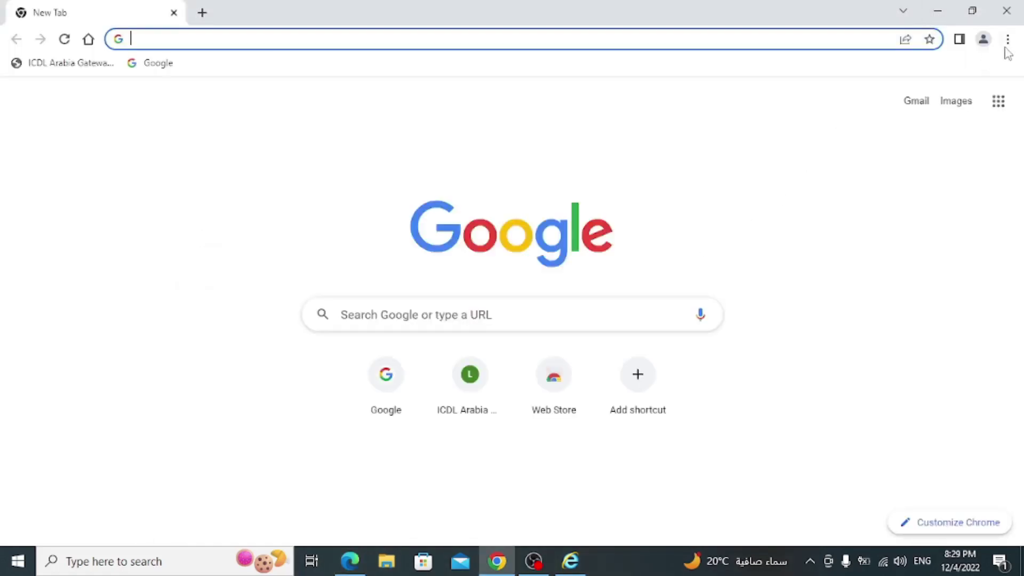
- Load Google in Chrome and open Settings > Privacy and security > Clear browsing data
left_click(150, 64)
left_click(1007, 39)
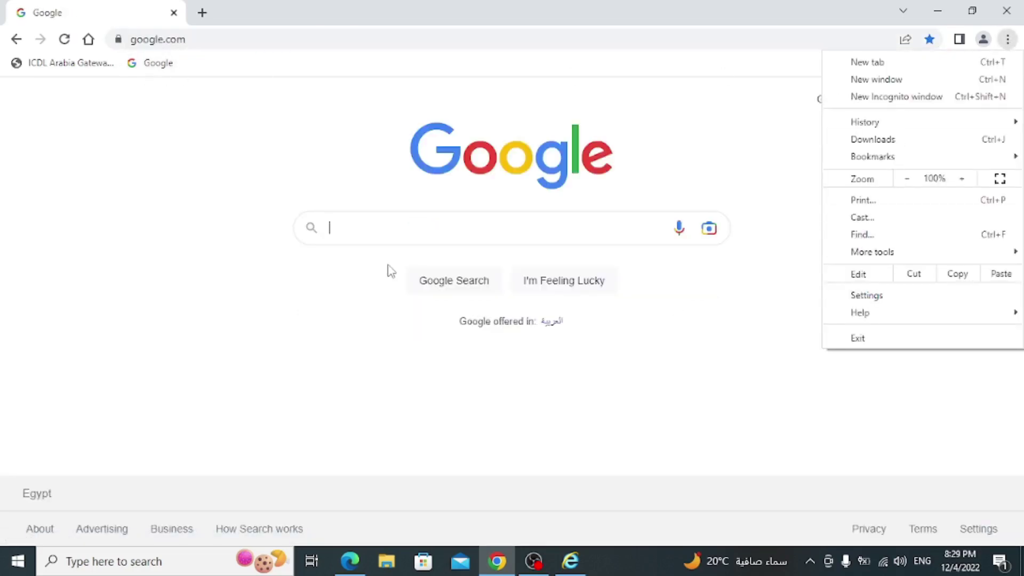
left_click(865, 297)
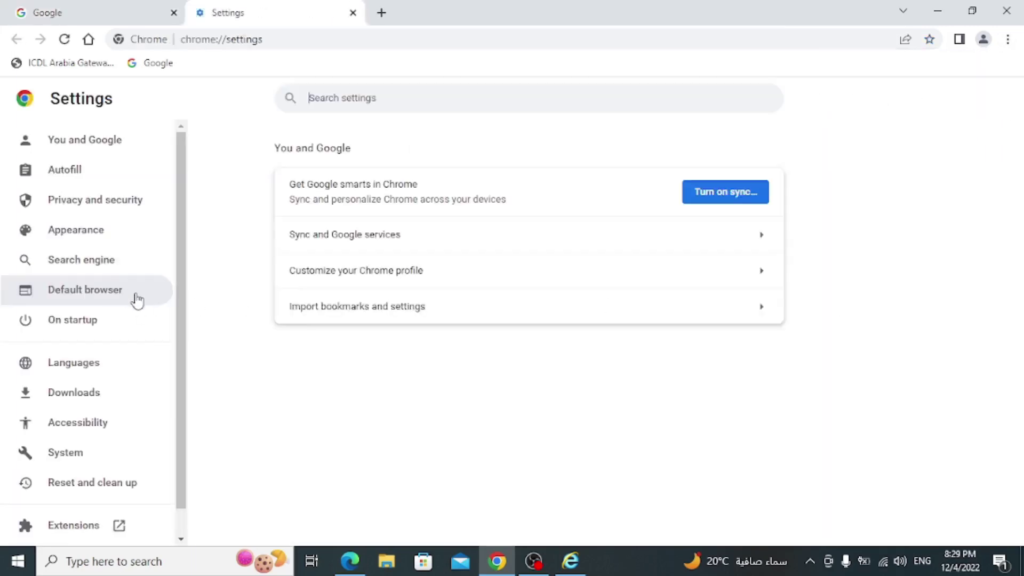
left_click(92, 207)
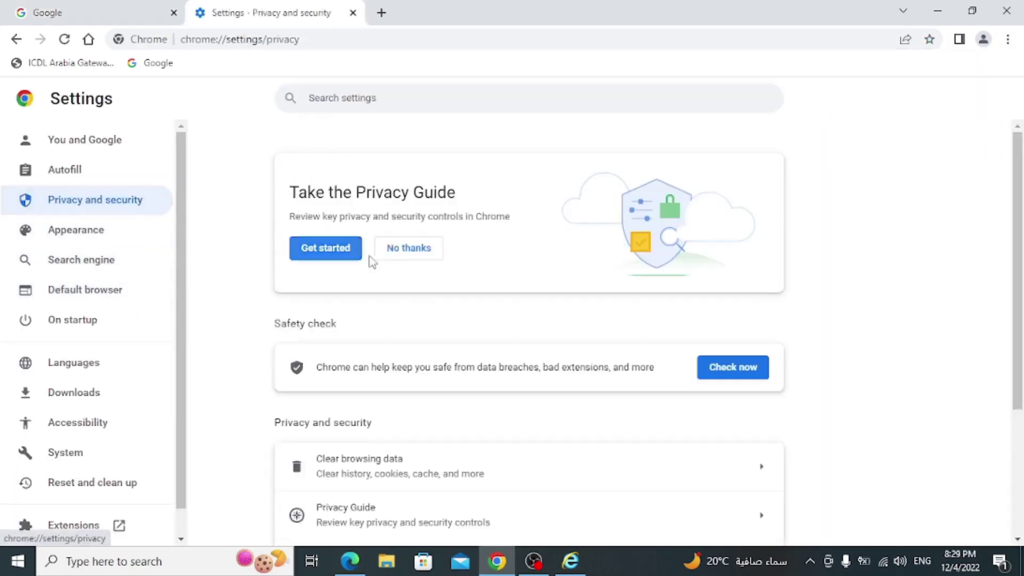
scroll(370, 261, "down", 3)
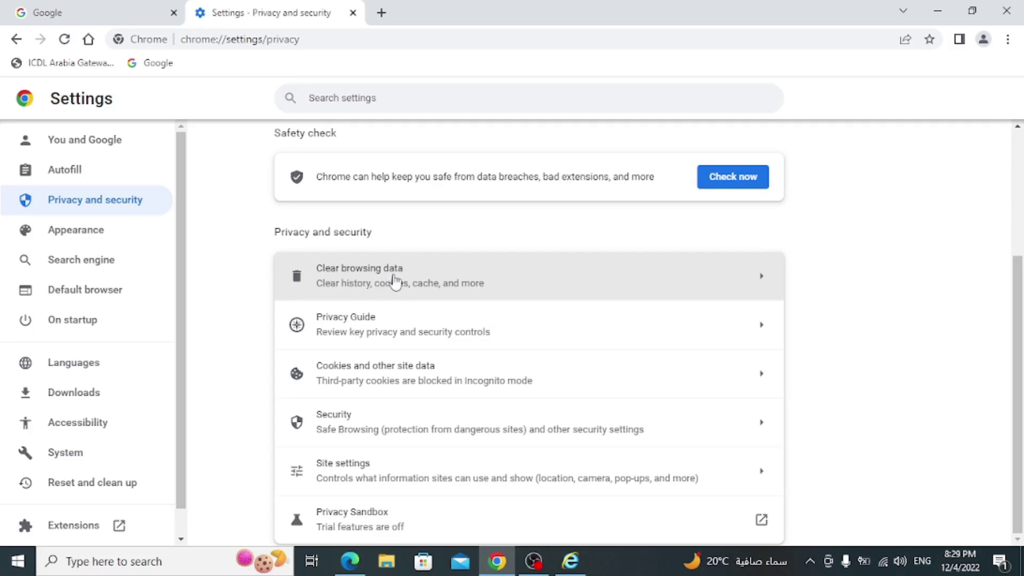
left_click(377, 281)
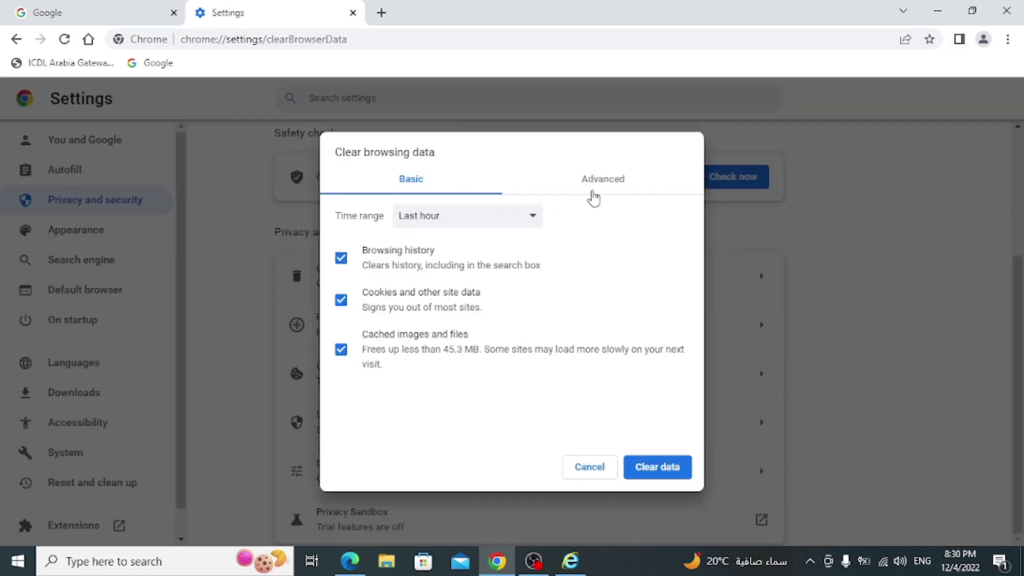
- Review the Advanced tab and time range options, cancel without clearing, and bring Internet Explorer forward
left_click(604, 191)
left_click(483, 228)
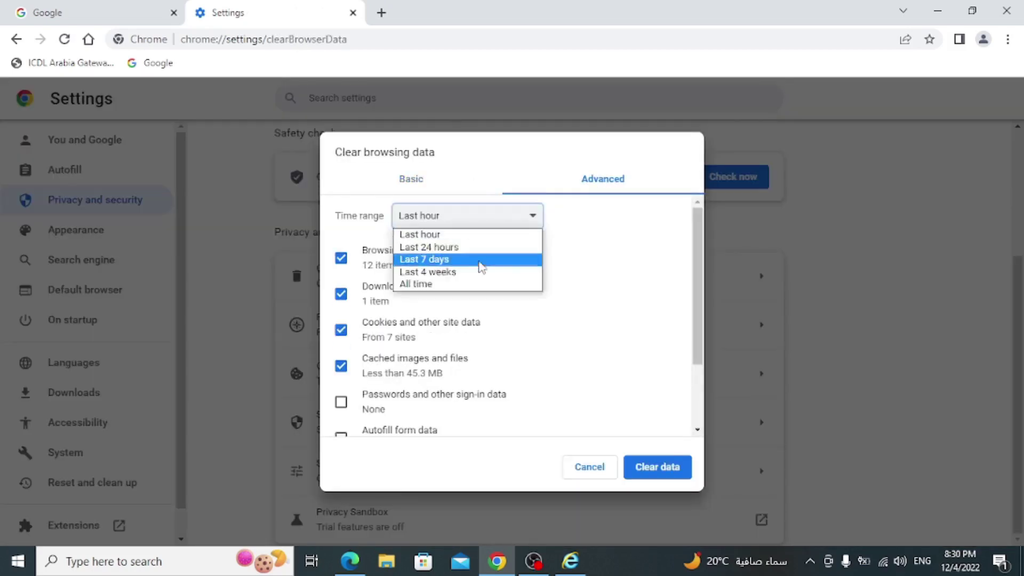
scroll(368, 363, "down", 2)
scroll(368, 363, "down", 1)
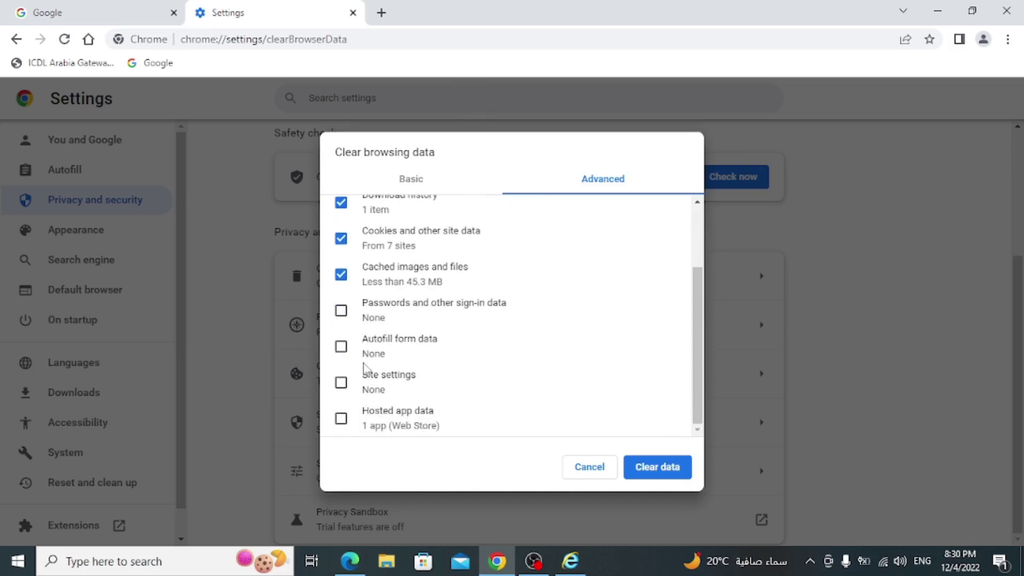
left_click(590, 468)
left_click(560, 565)
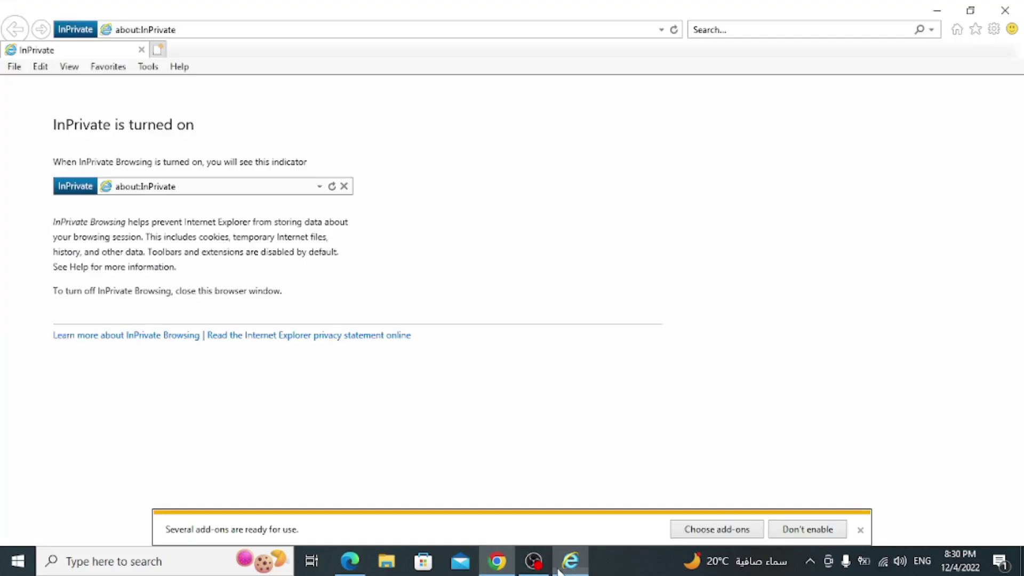
left_click(147, 68)
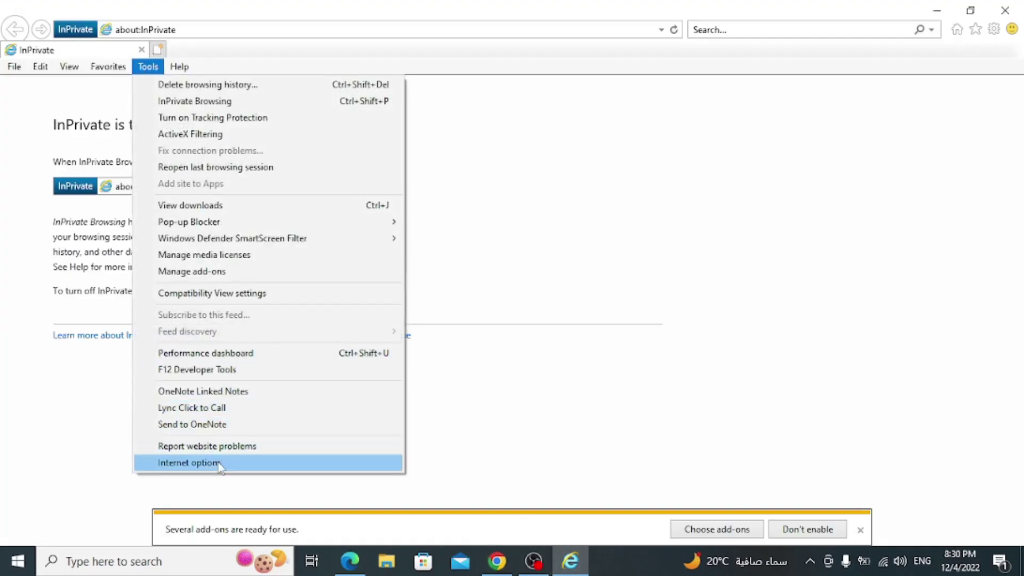
left_click(221, 462)
left_click_drag(199, 23, 501, 16)
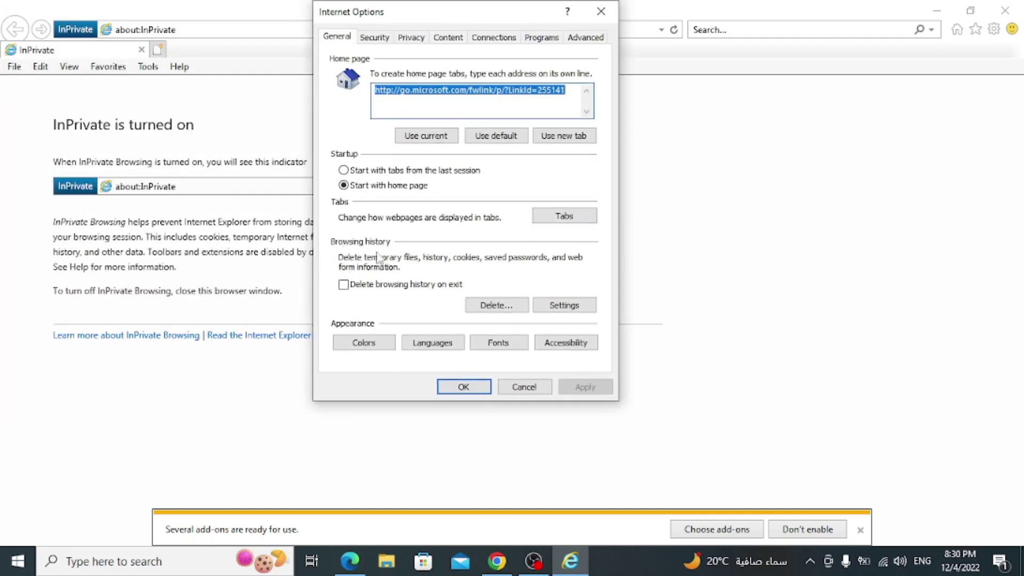
left_click(506, 306)
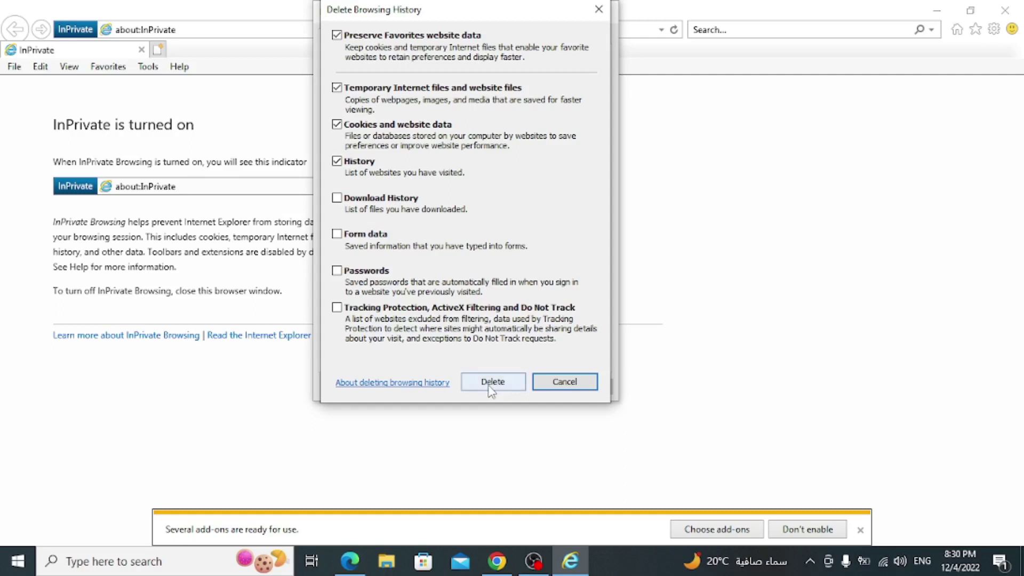
left_click(557, 383)
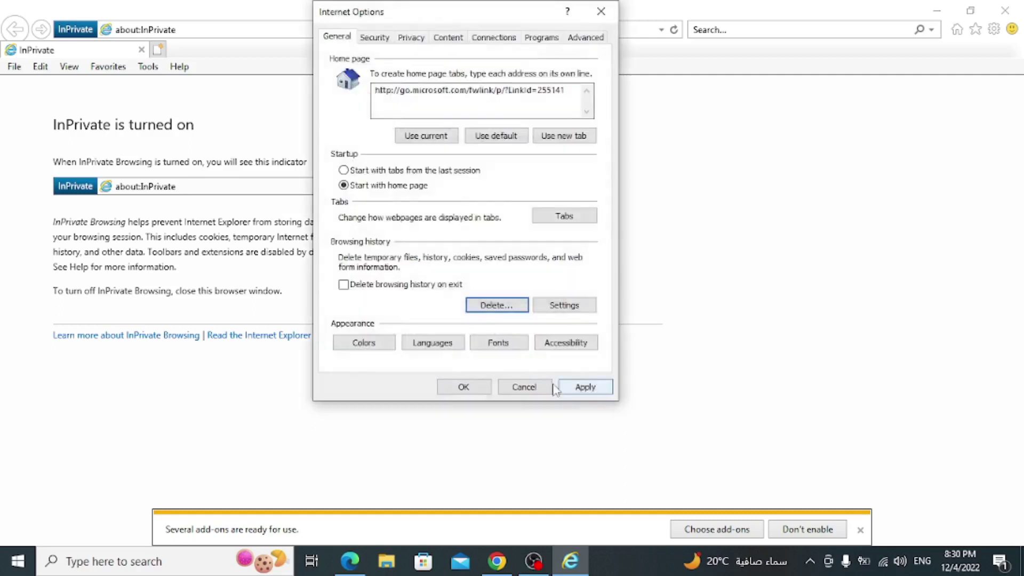
left_click(540, 388)
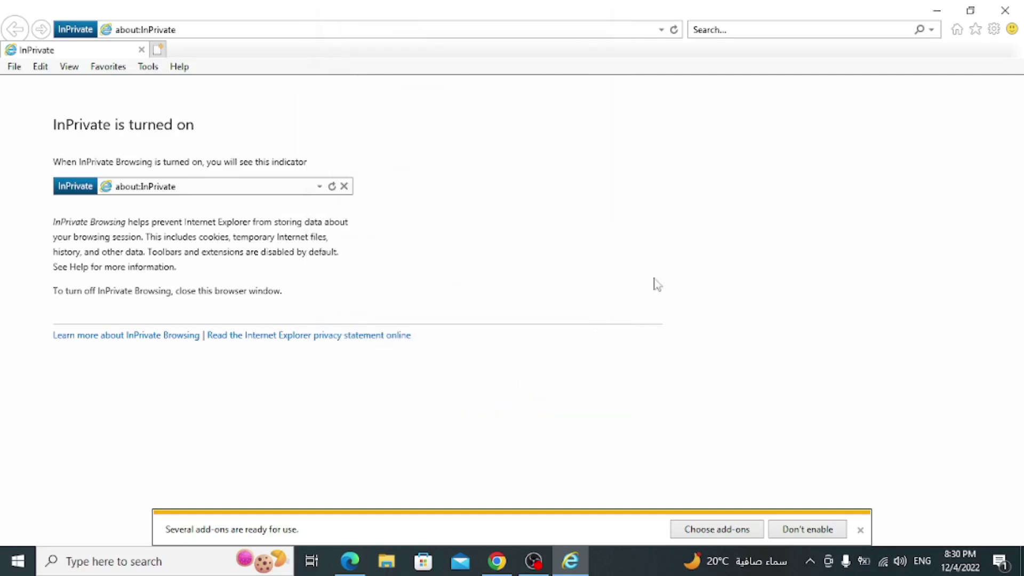
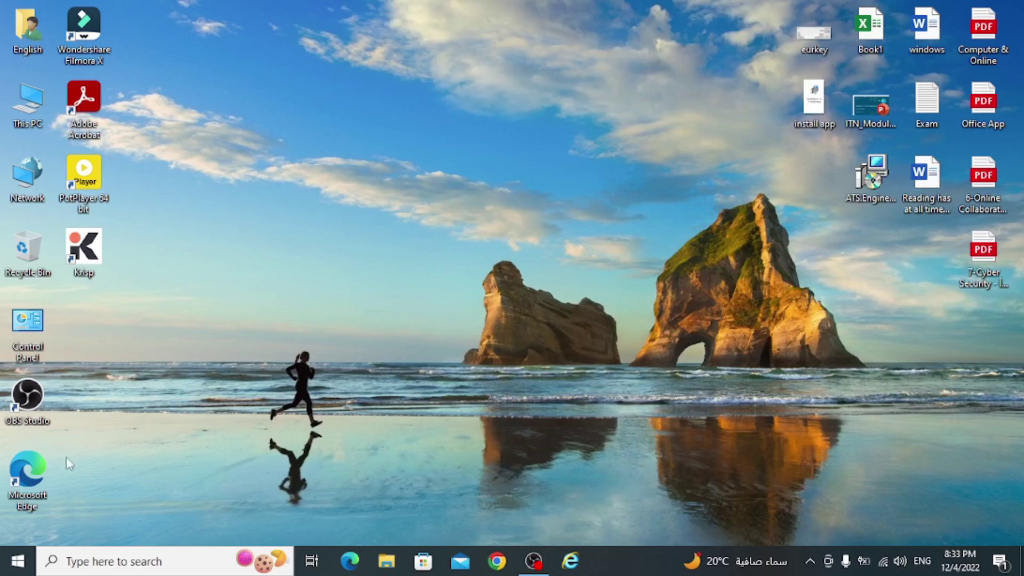
- Open the Start menu, scroll to the O apps and launch Outlook
left_click(16, 567)
scroll(96, 338, "down", 10)
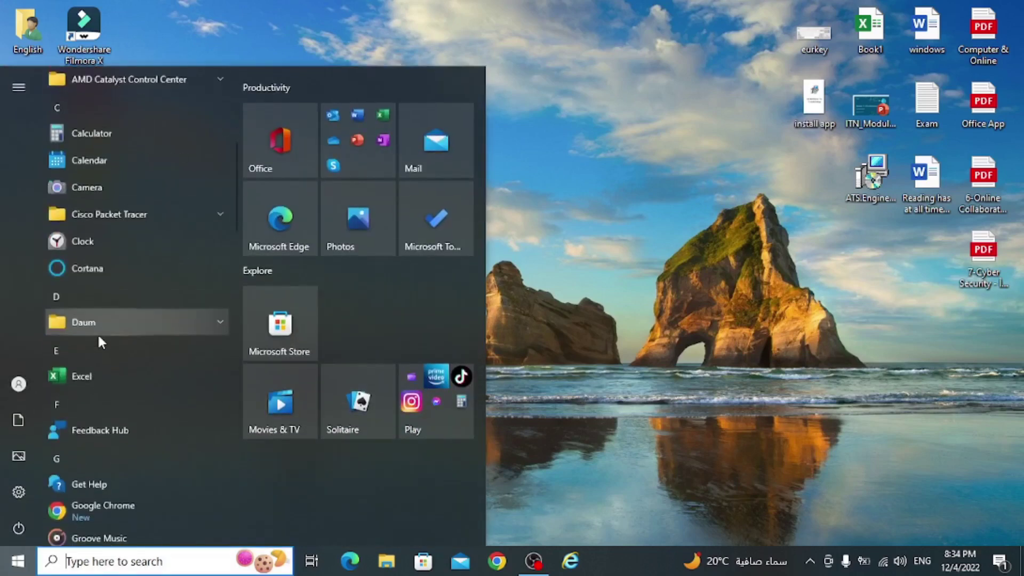
scroll(94, 341, "down", 7)
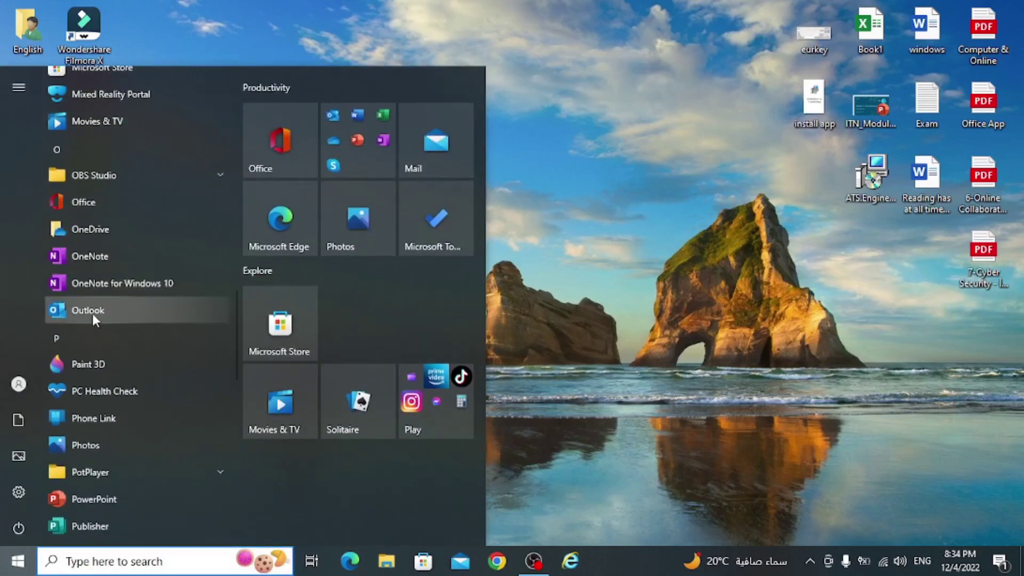
left_click(92, 311)
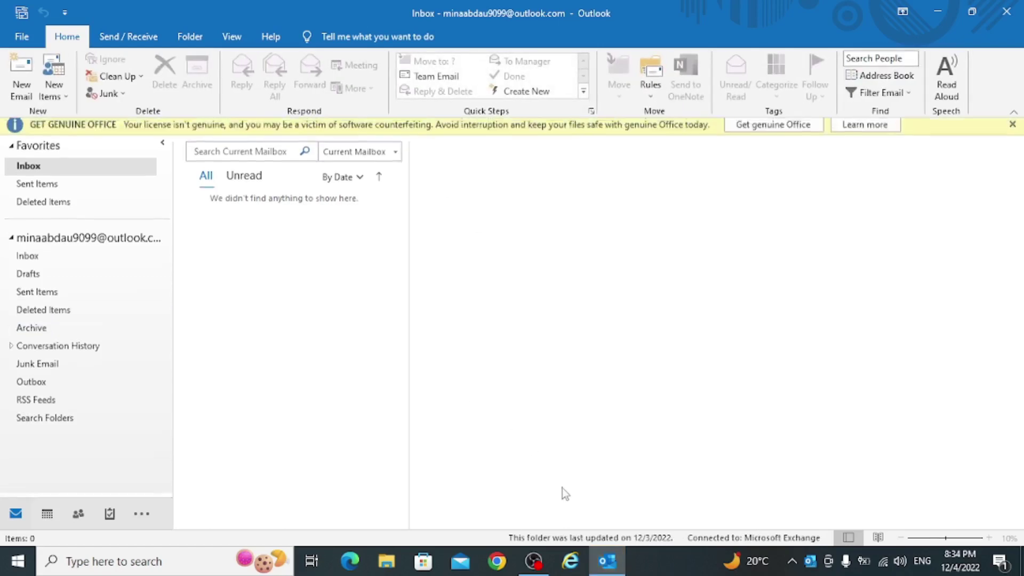
- Close the yellow Get Genuine Office banner above the Inbox
left_click(1012, 129)
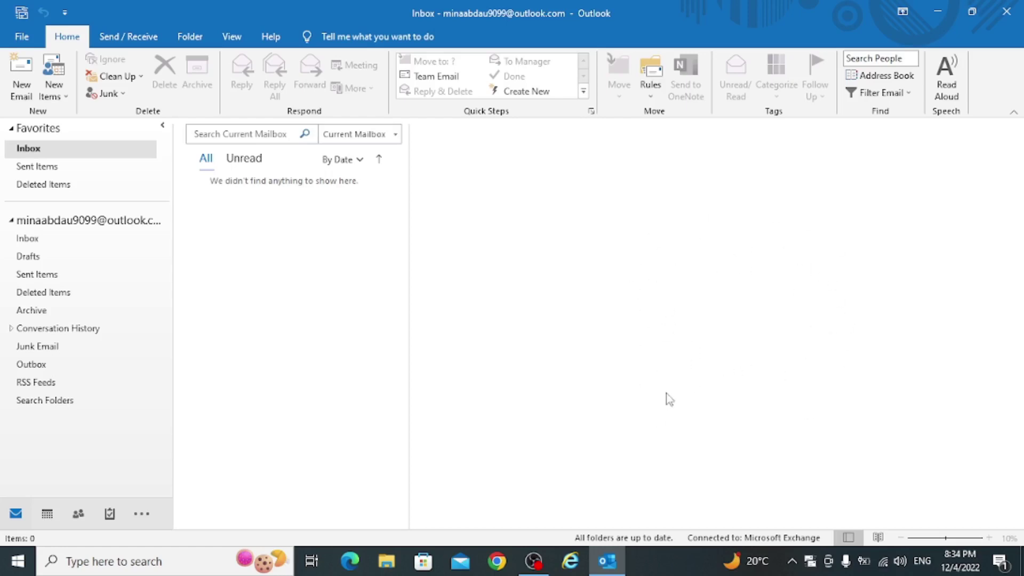
mouse_move(55, 521)
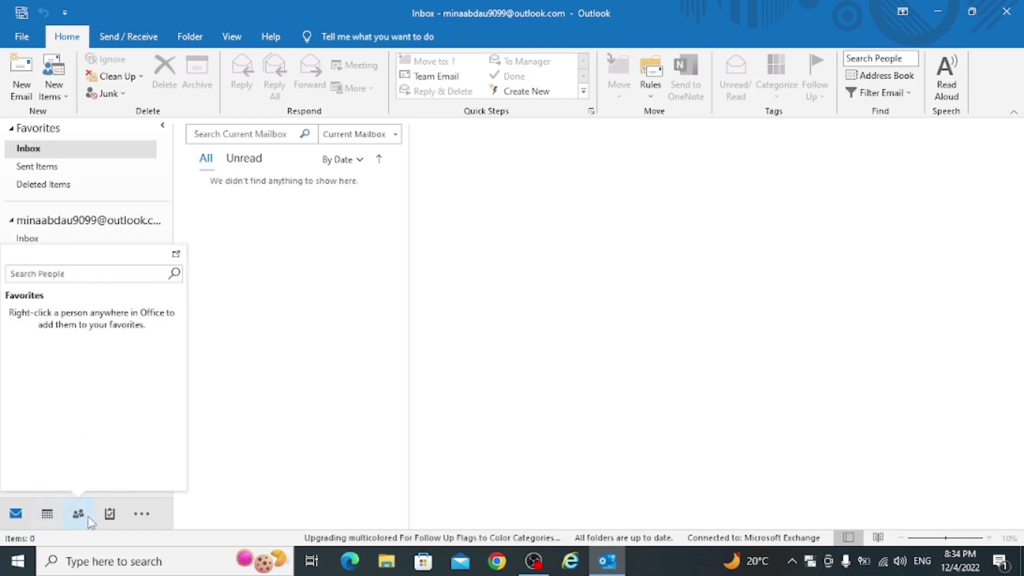
mouse_move(111, 517)
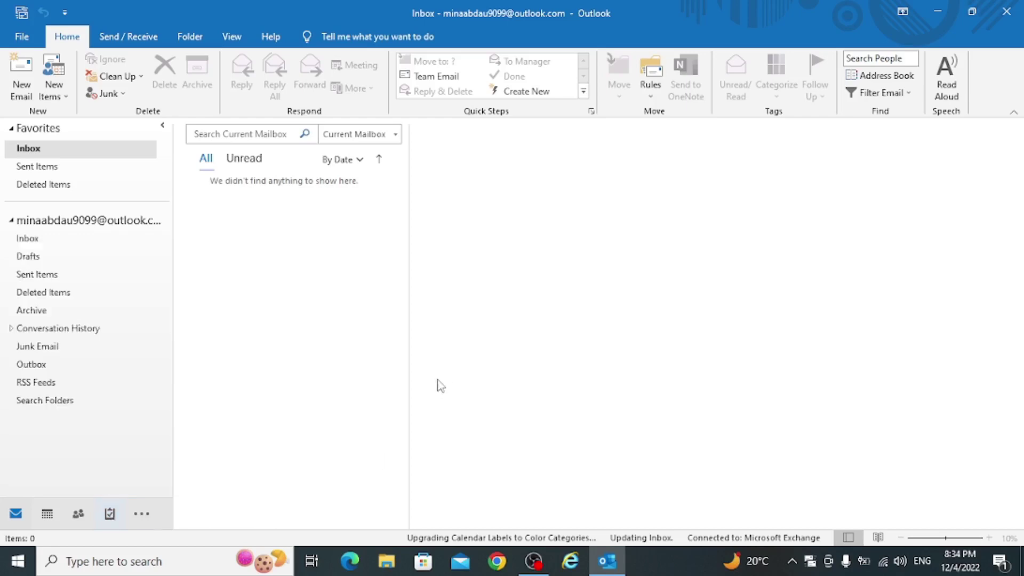
- Create a new email addressed to your own Outlook address and add a Bcc line
left_click(26, 85)
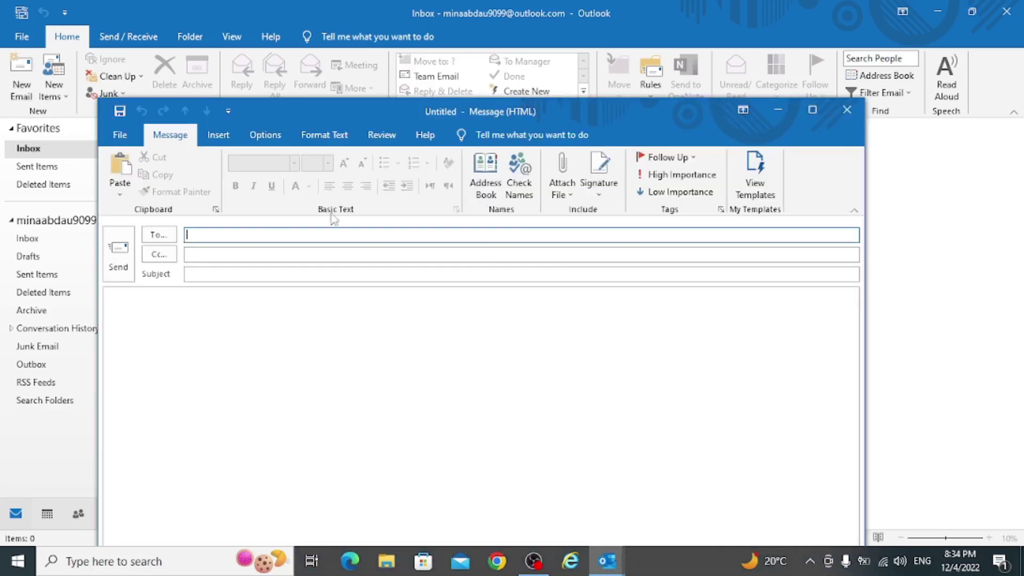
left_click_drag(401, 119, 530, 49)
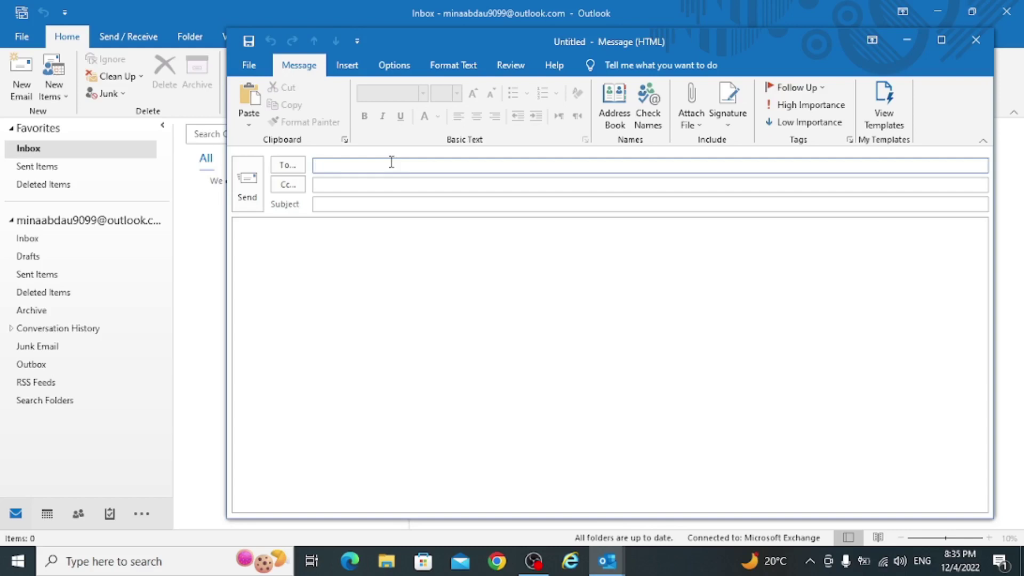
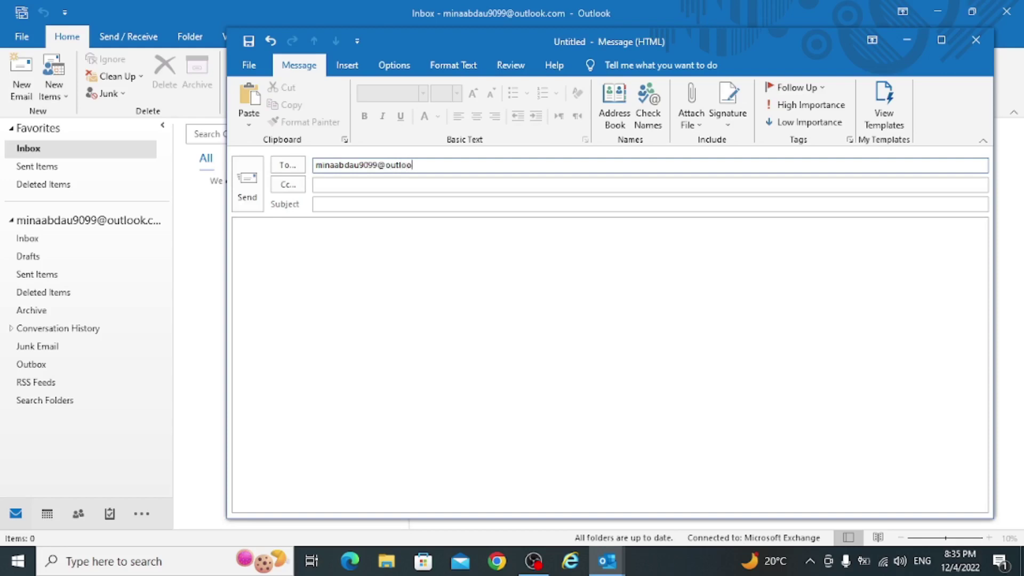
left_click(382, 184)
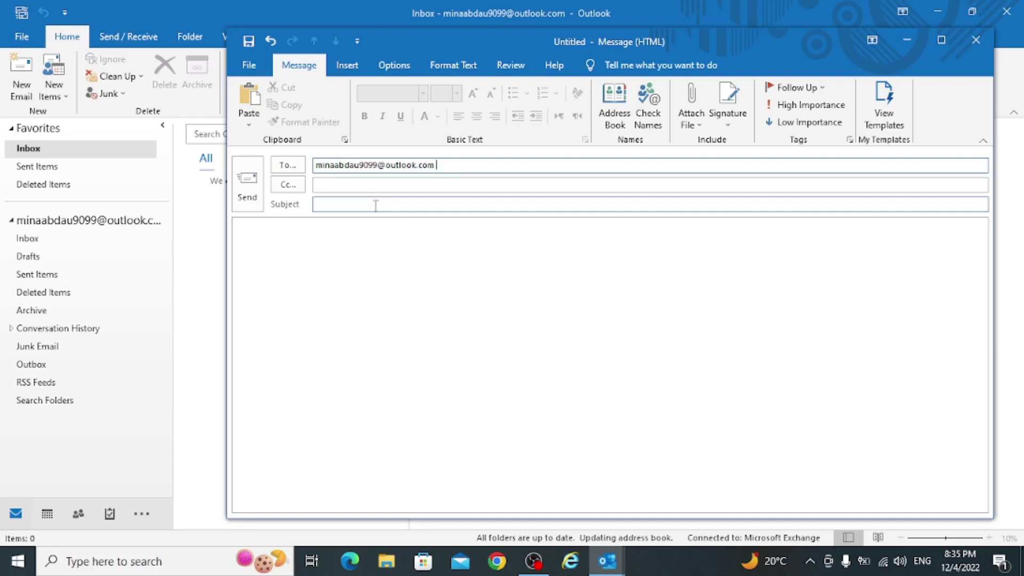
left_click(395, 65)
left_click(383, 111)
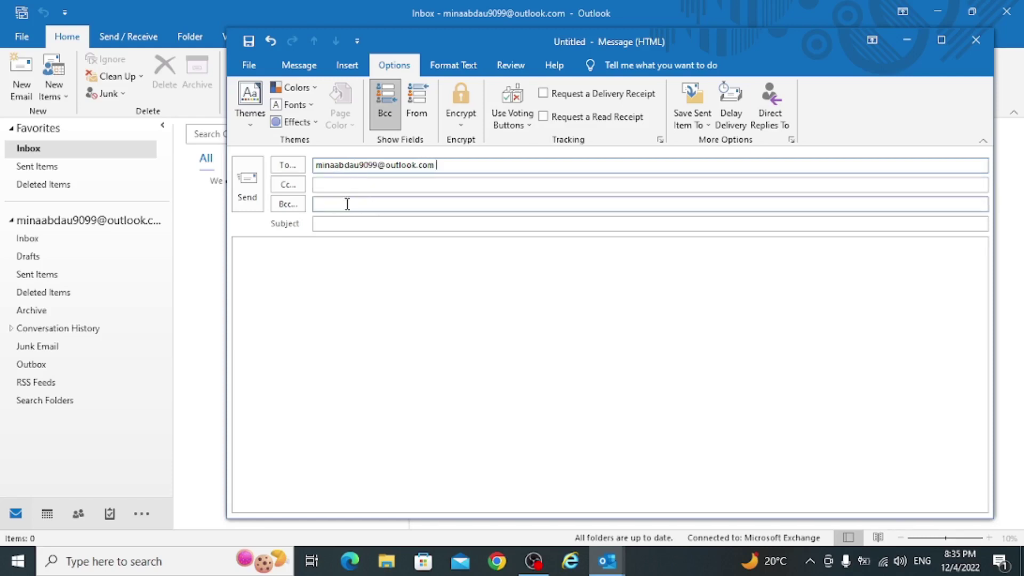
- Send yourself a message with subject 'test' and a short greeting in the body
left_click(371, 220)
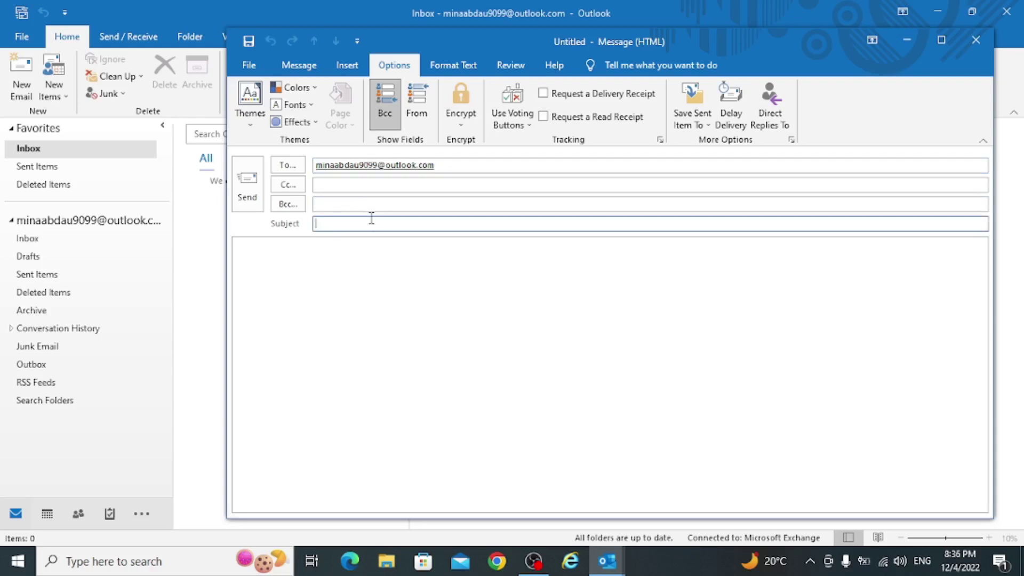
type("test")
left_click(438, 275)
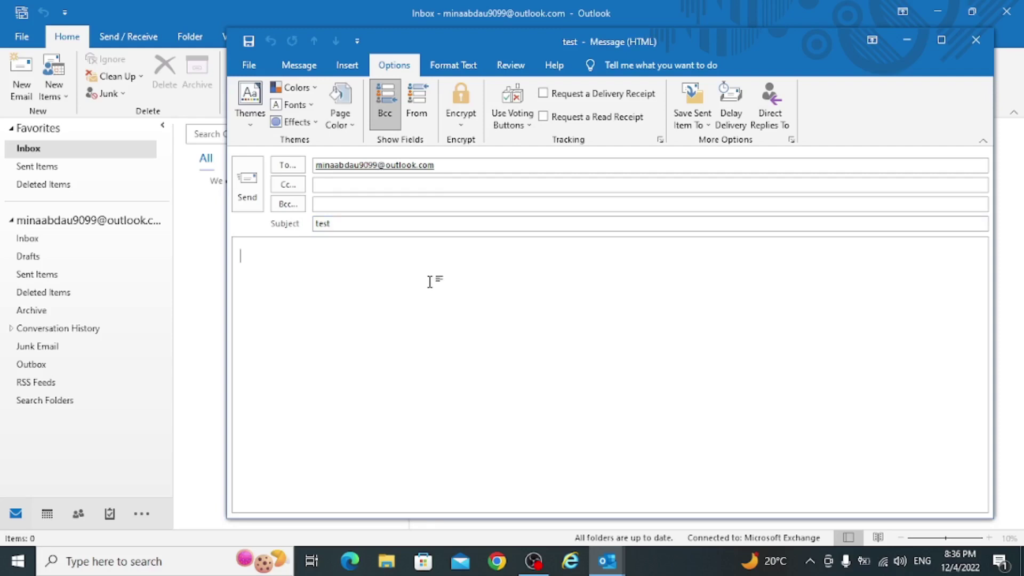
type("dear mina")
key("Return")
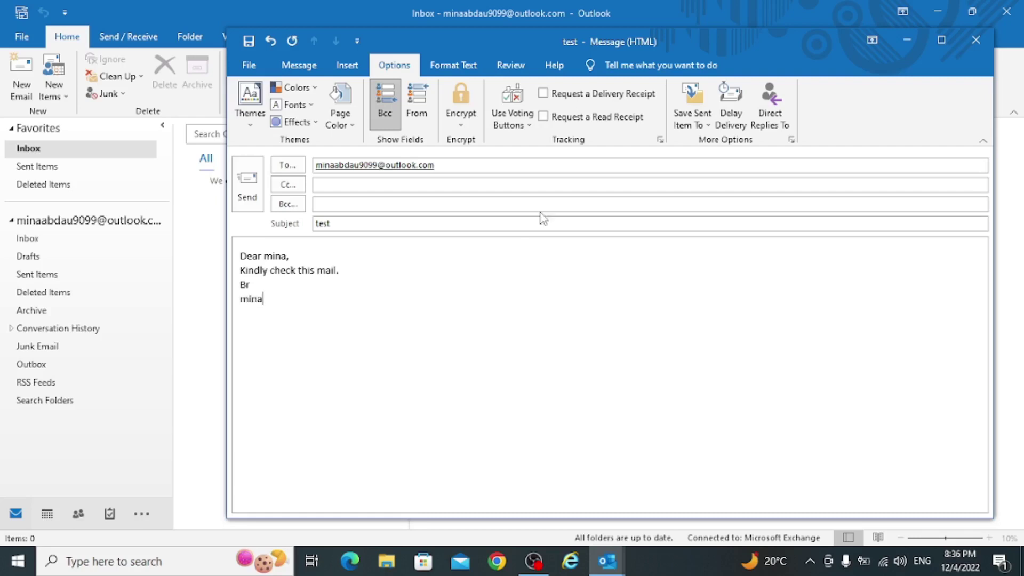
left_click(247, 187)
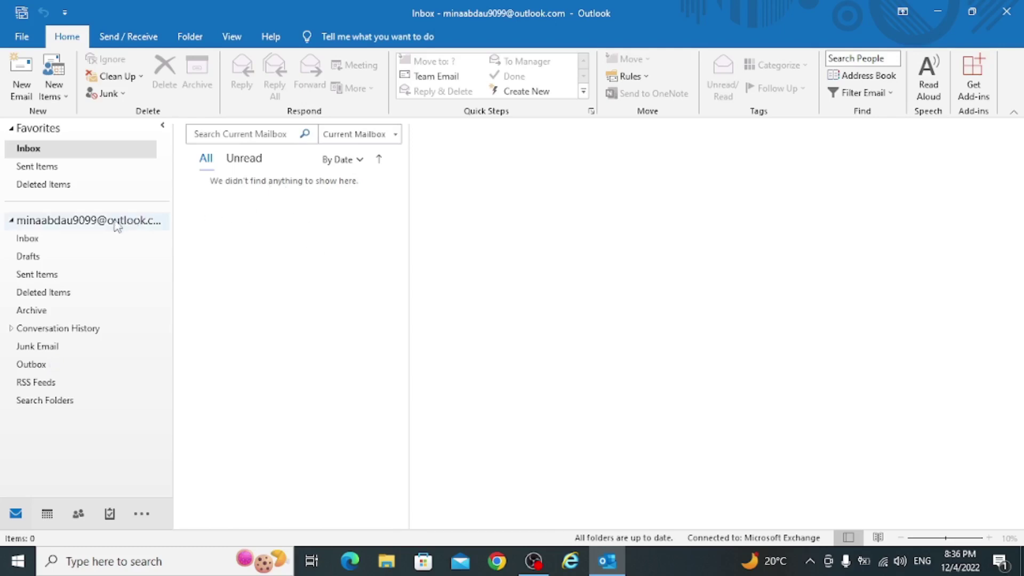
- Go to the account Inbox, dismiss the new-mail alert, and open the received 'test' message
left_click(78, 240)
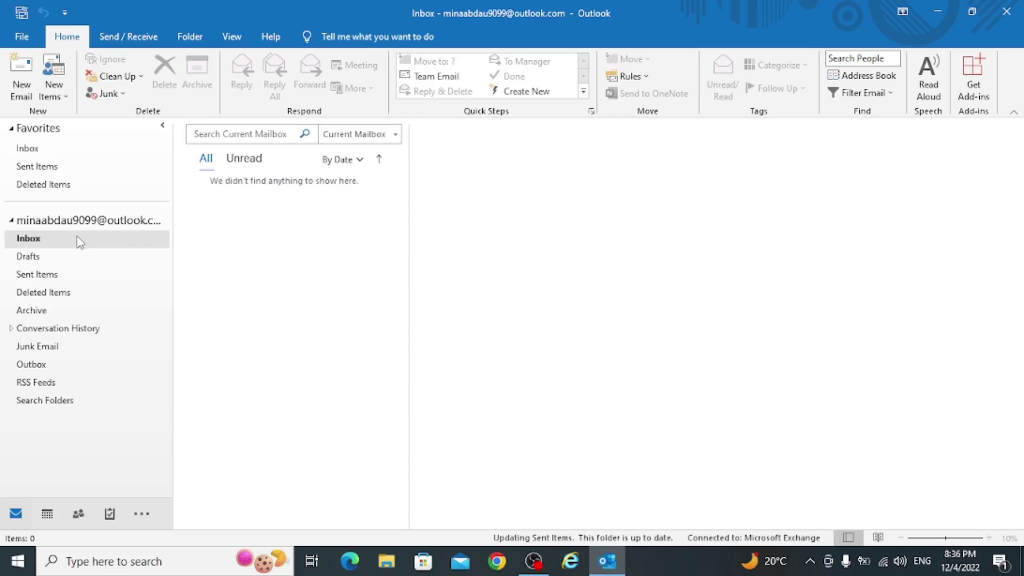
left_click(22, 75)
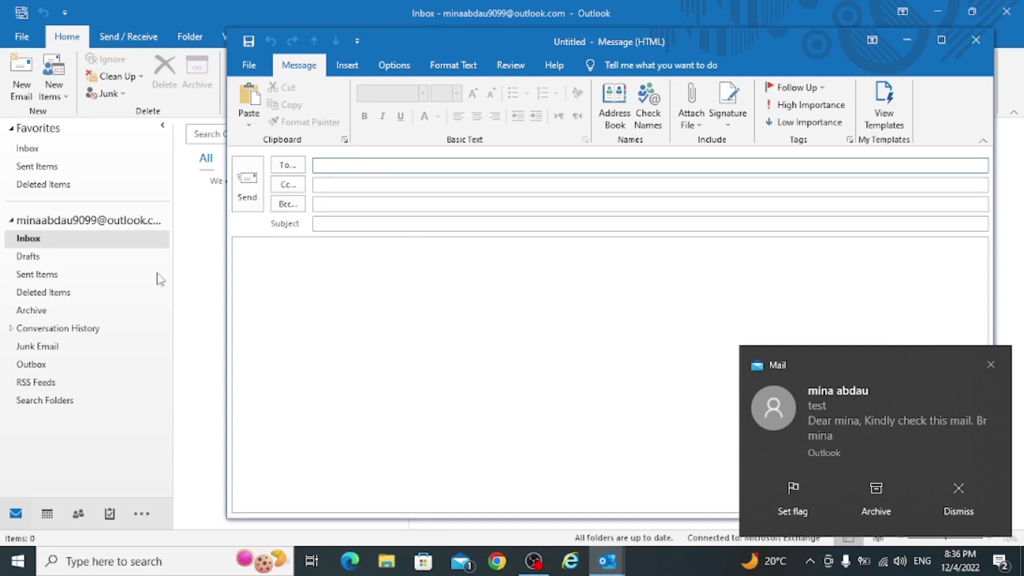
left_click(71, 241)
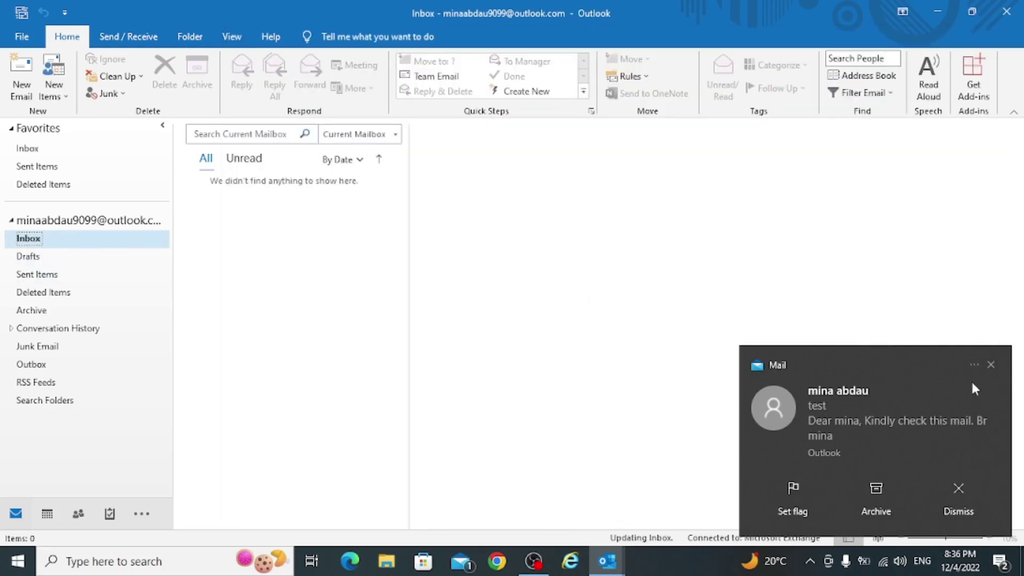
left_click(990, 365)
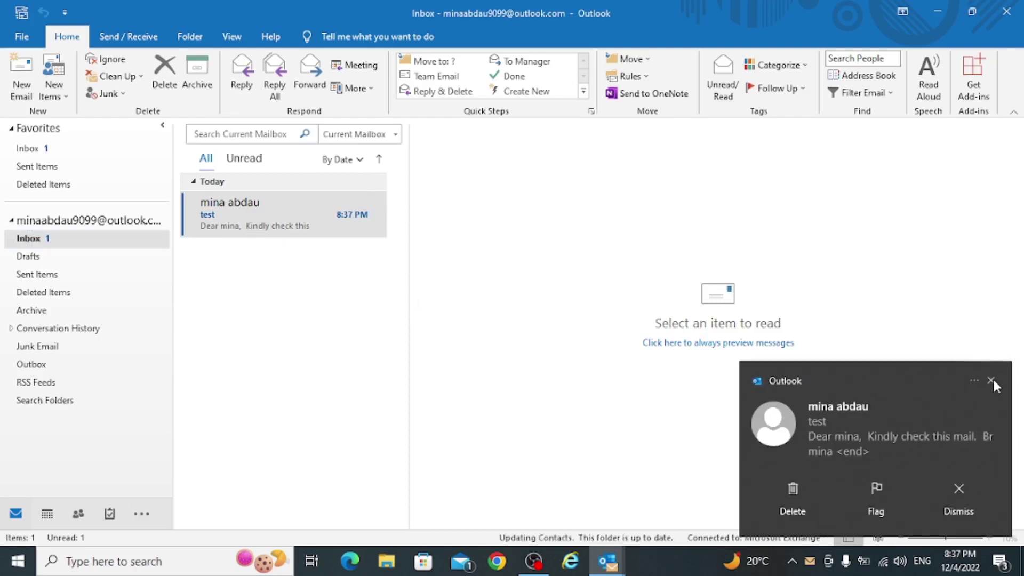
left_click(992, 381)
left_click(263, 227)
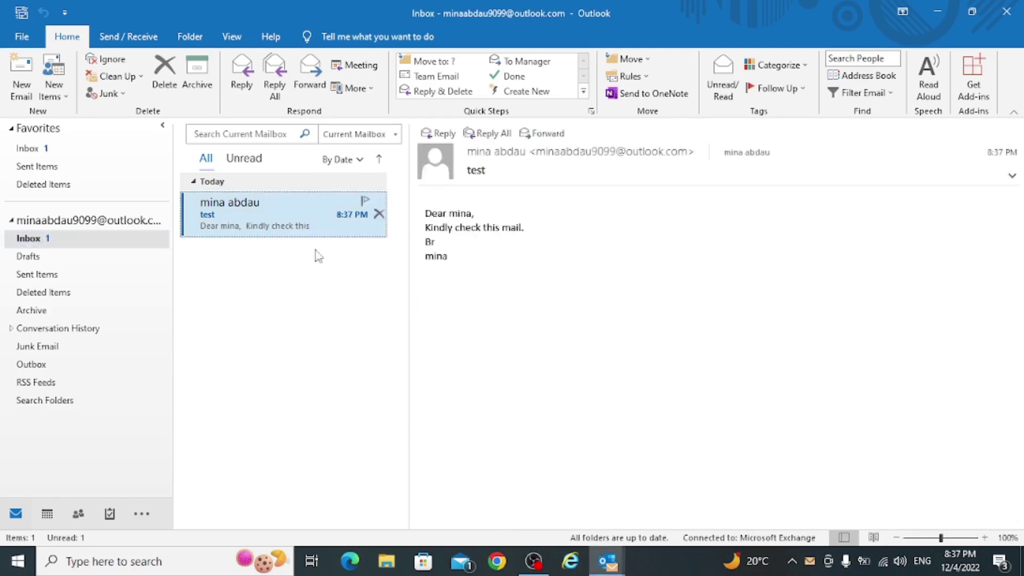
double_click(281, 227)
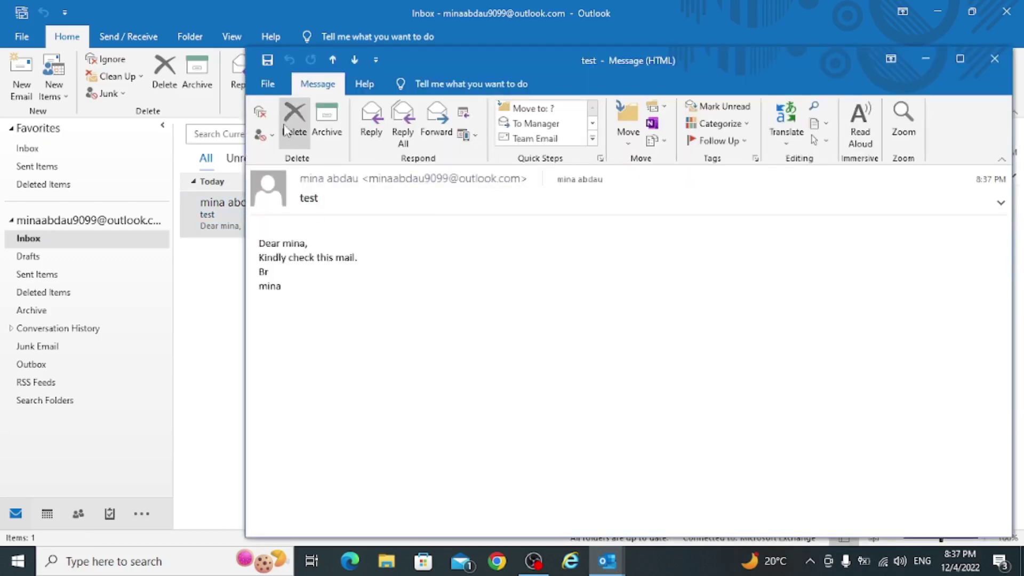
- Reply to the 'test' message with the text 'zrgzdgdh' and send it
left_click(368, 133)
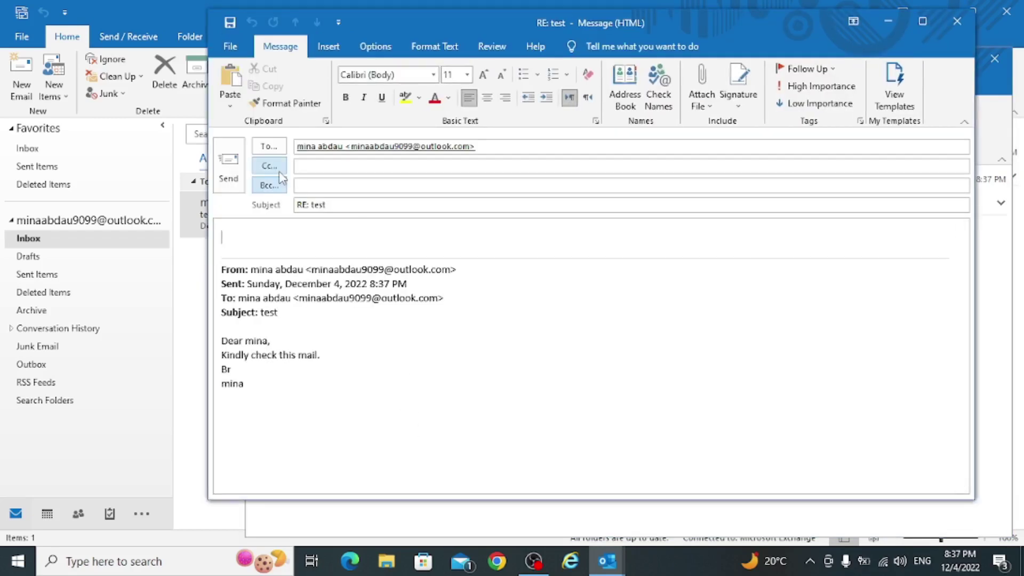
left_click(346, 149)
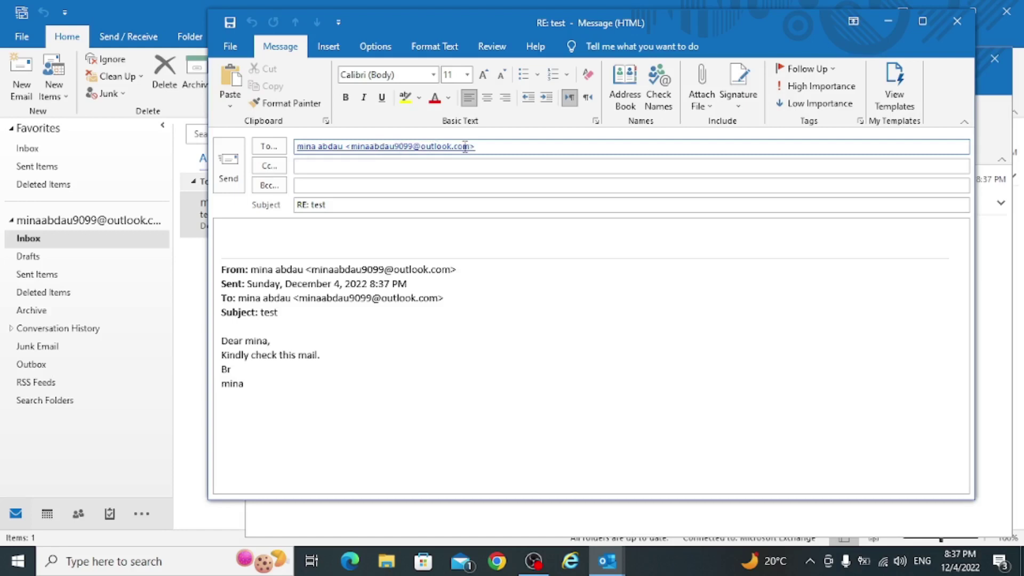
left_click(300, 208)
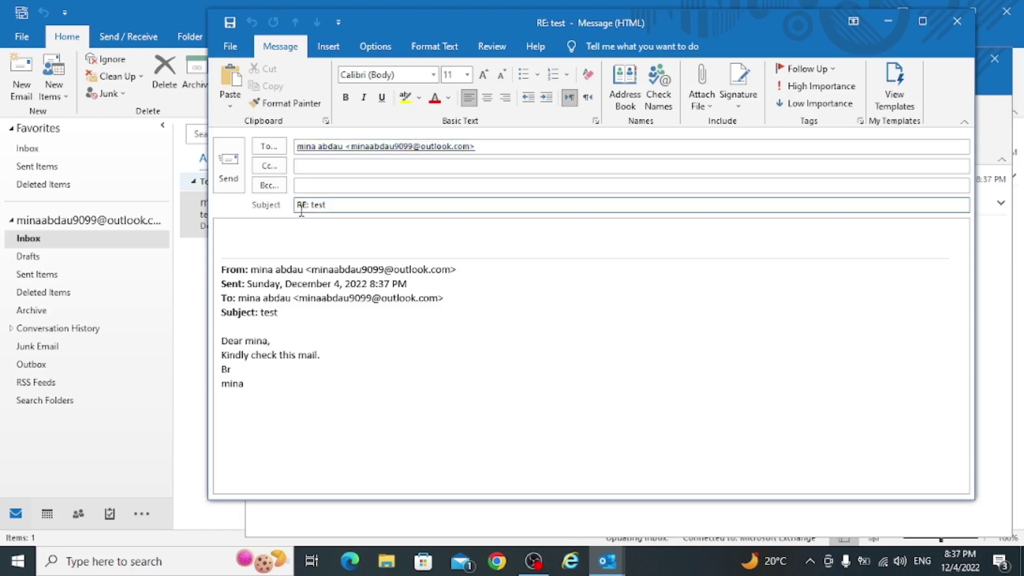
key("Tab")
left_click(238, 233)
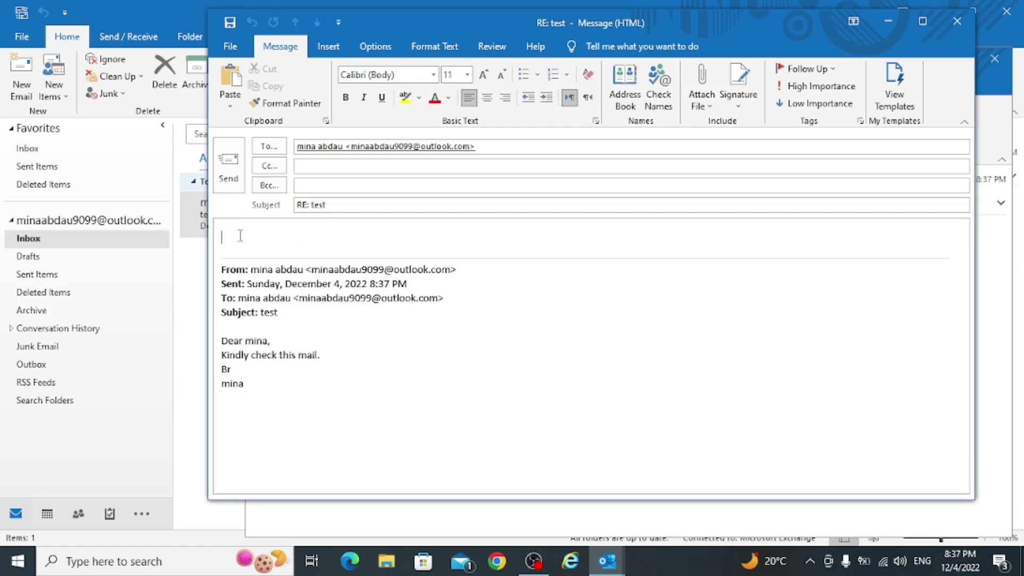
type("zrgzdgdh")
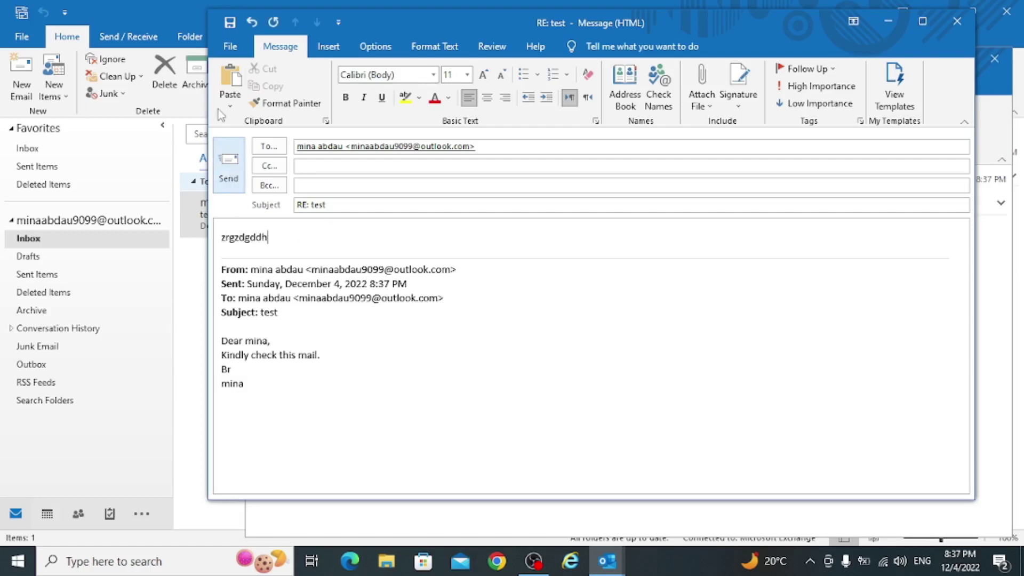
left_click(228, 165)
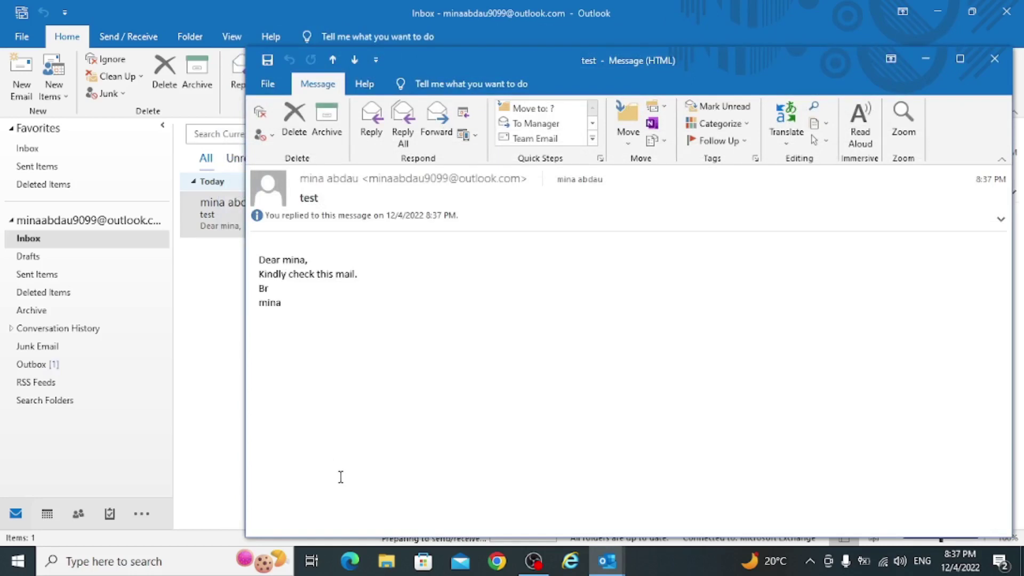
left_click(995, 58)
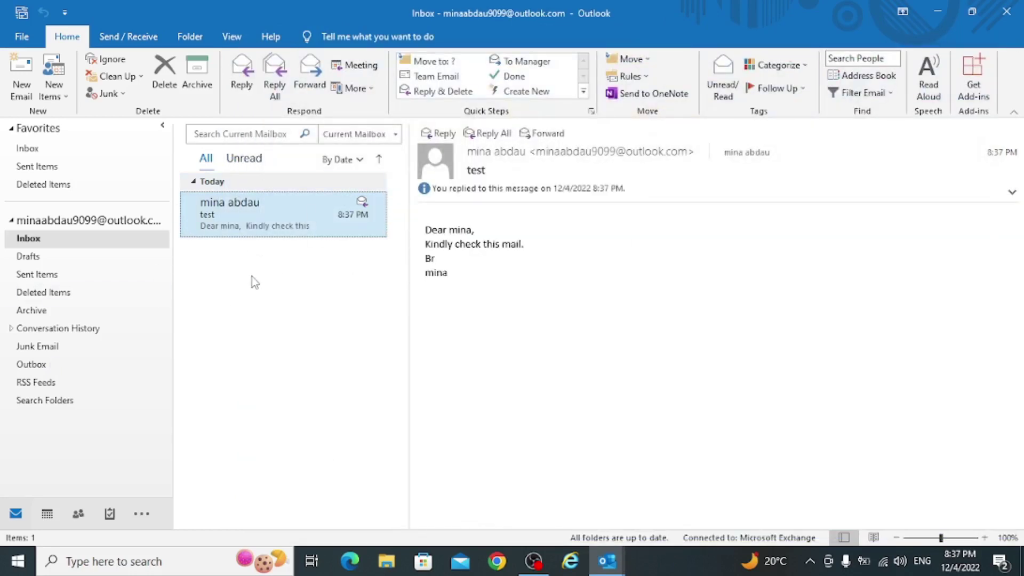
- Start a Reply All on 'test', then close it, saving the reply as a draft
double_click(232, 222)
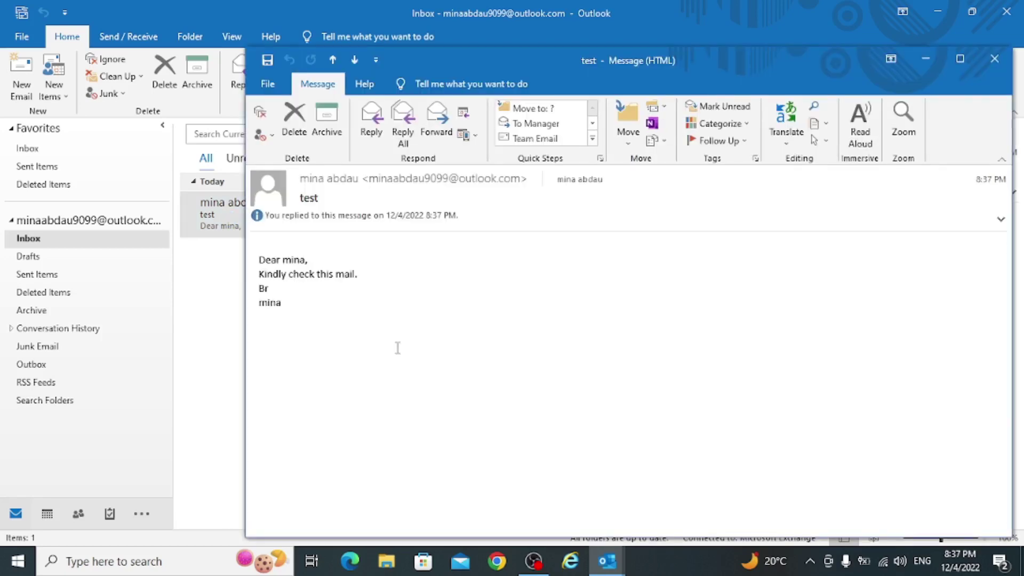
left_click(404, 138)
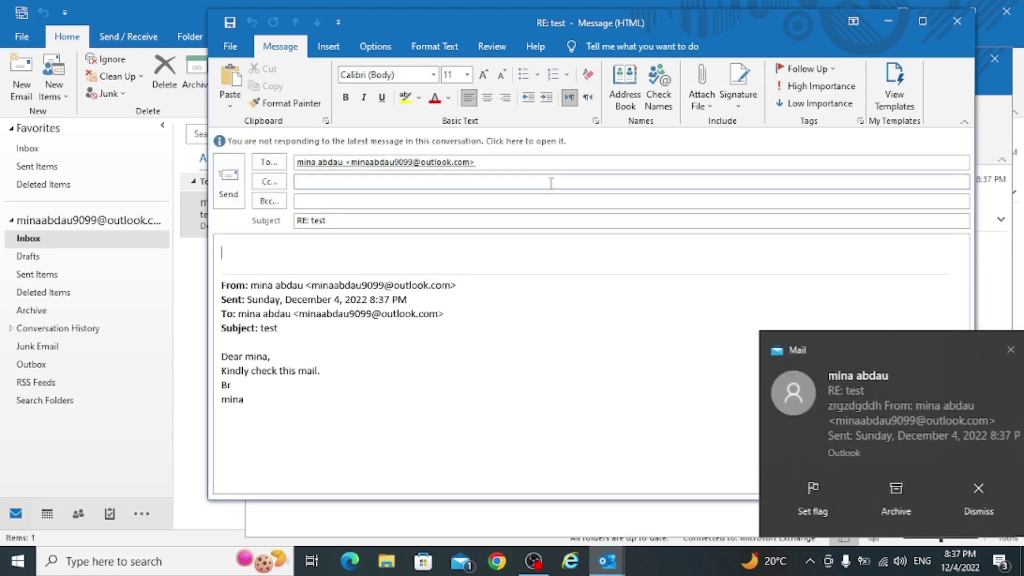
left_click(955, 30)
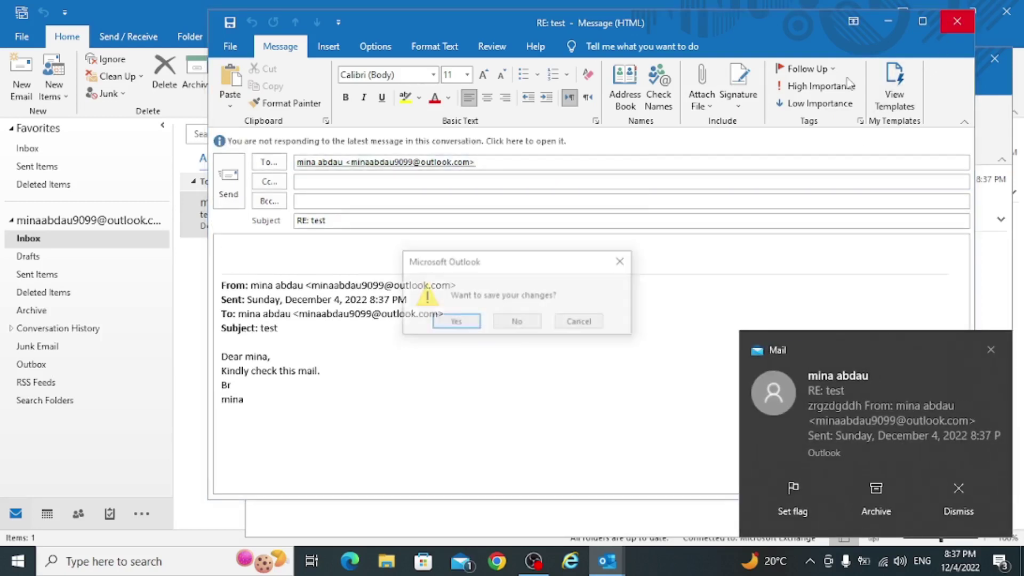
left_click(465, 324)
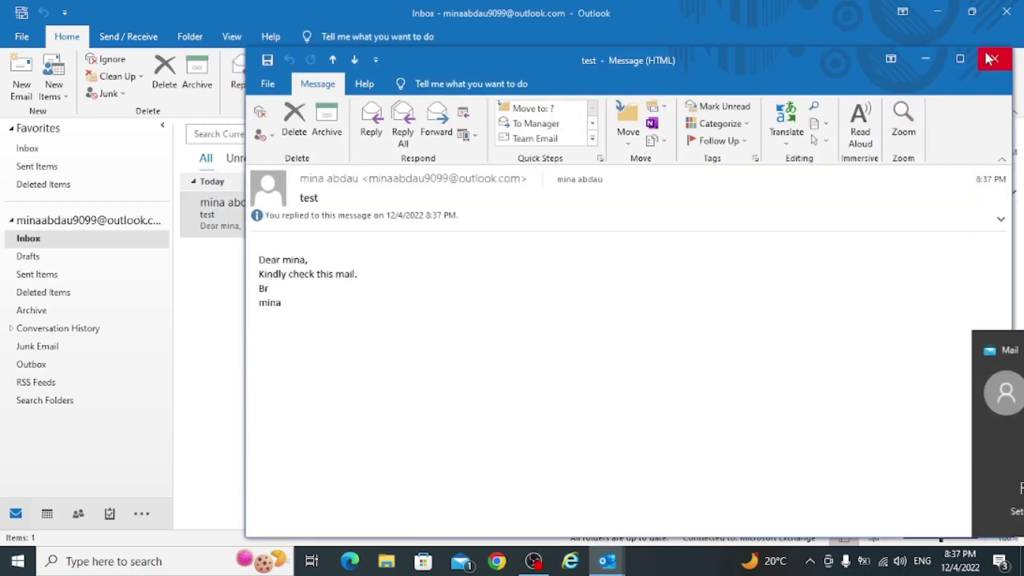
left_click(995, 59)
left_click(69, 238)
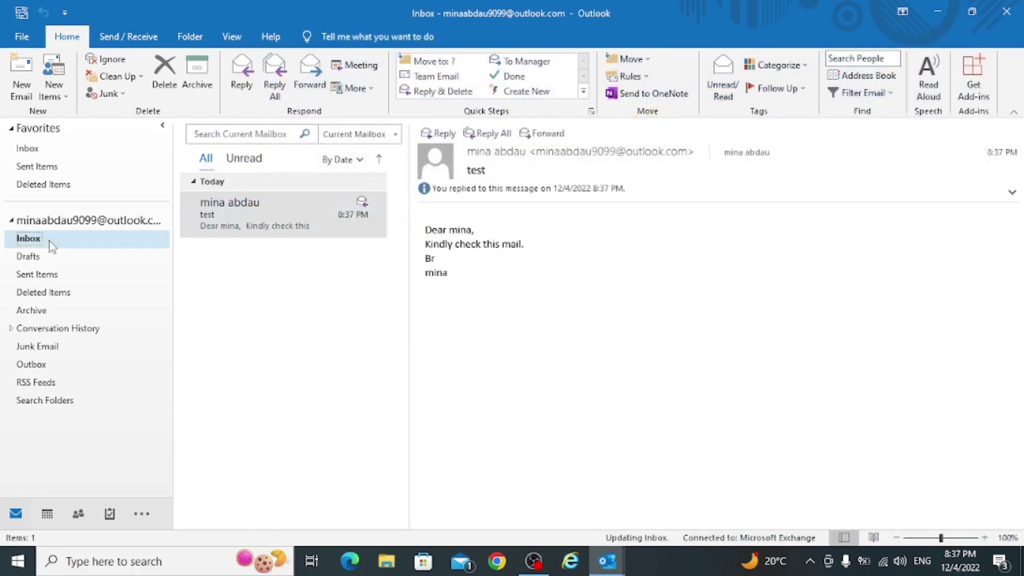
- Open the received 'RE: test' reply and forward it
double_click(279, 224)
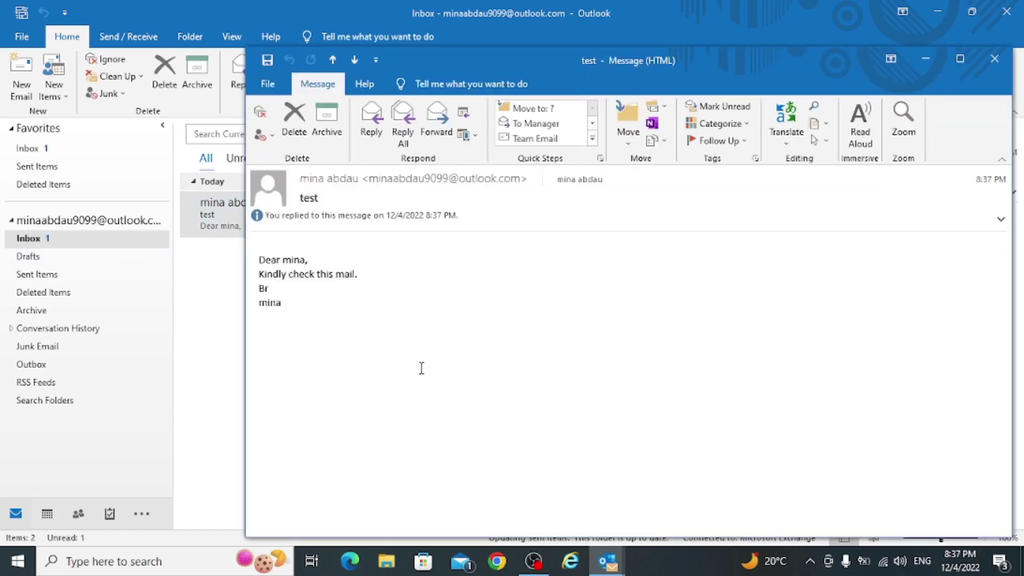
left_click(995, 58)
double_click(267, 201)
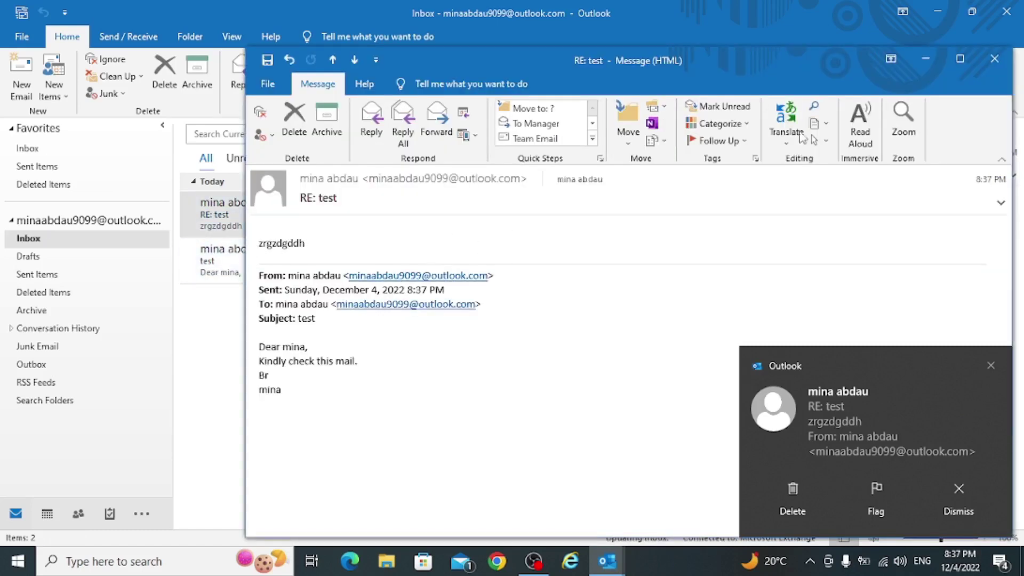
left_click(433, 126)
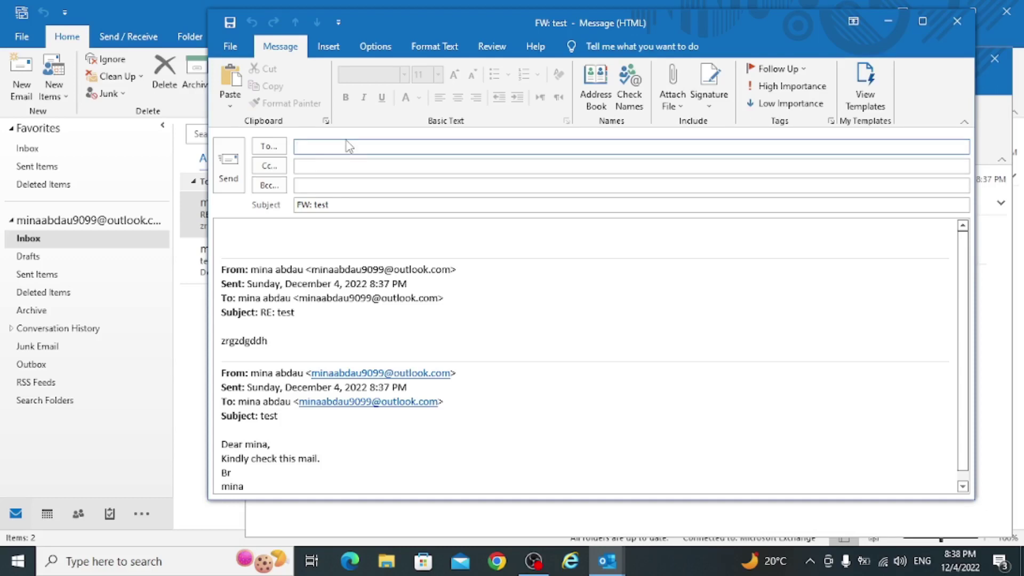
- Address the forward to your own account and type 'fgsfgffgfgfgfgf' in its body
type("mina")
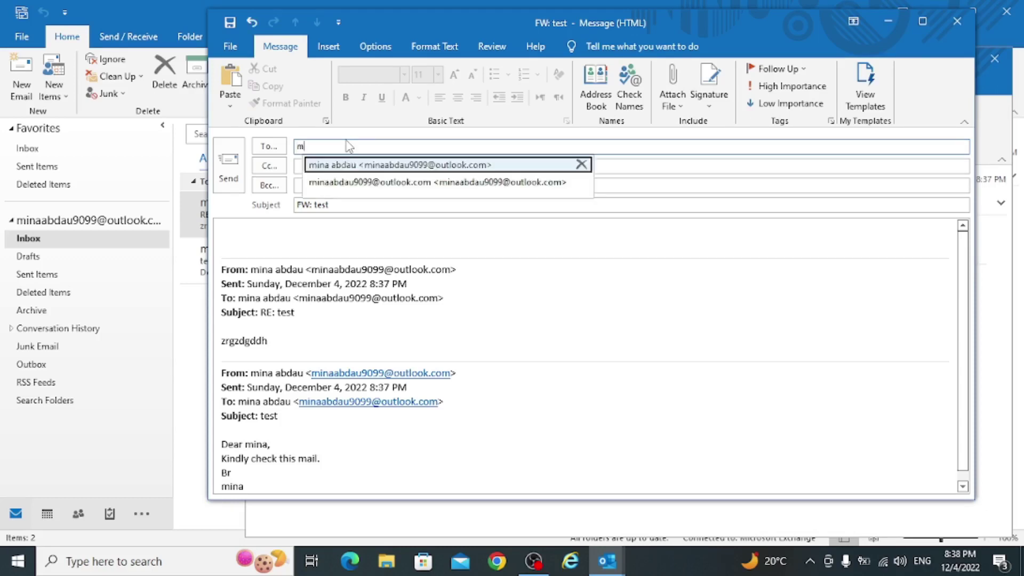
left_click(383, 164)
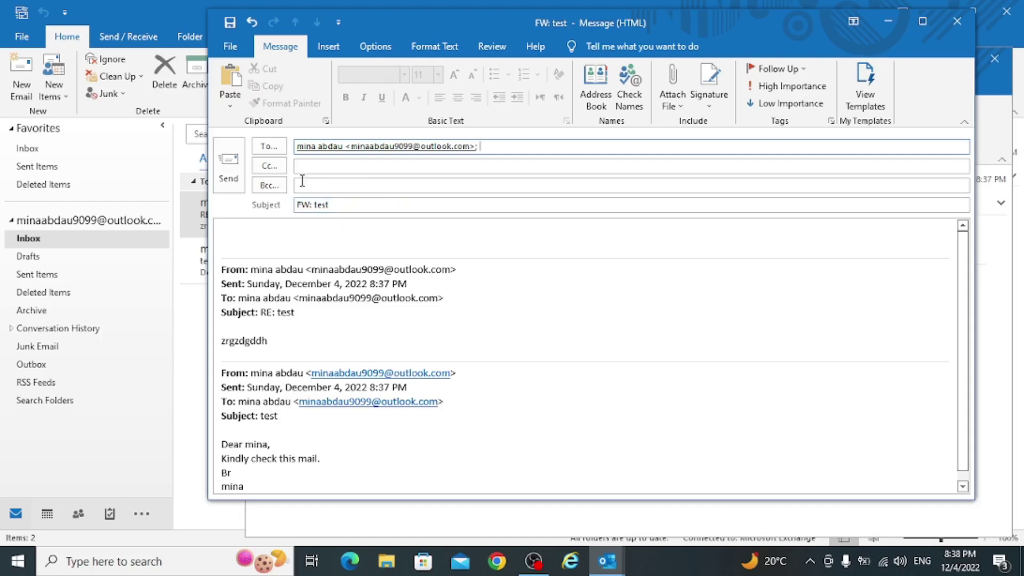
left_click(282, 236)
type("fgsfgffgfgfgfgf")
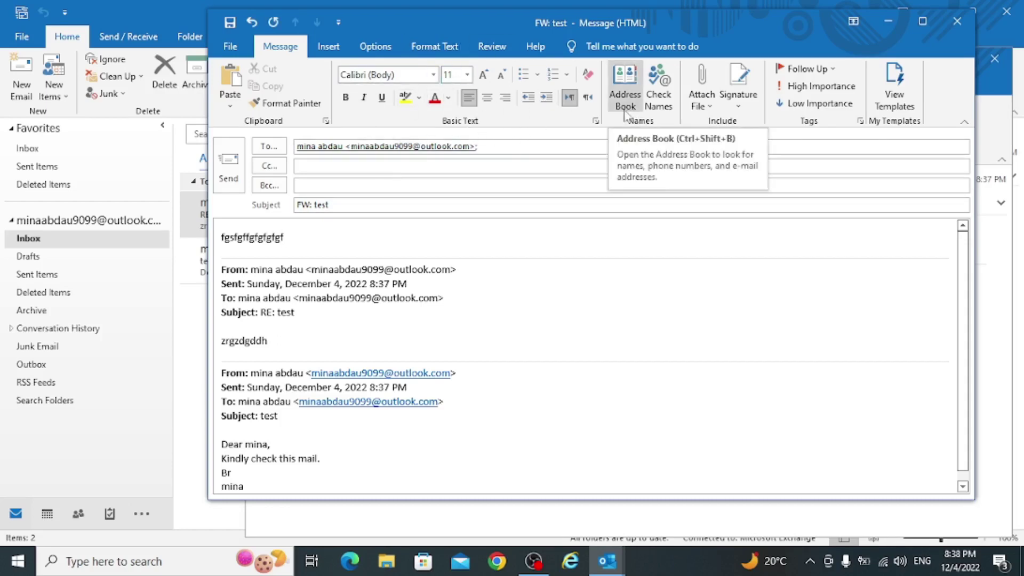
- Attach eurkey.png from recent files and send the forward
left_click(710, 106)
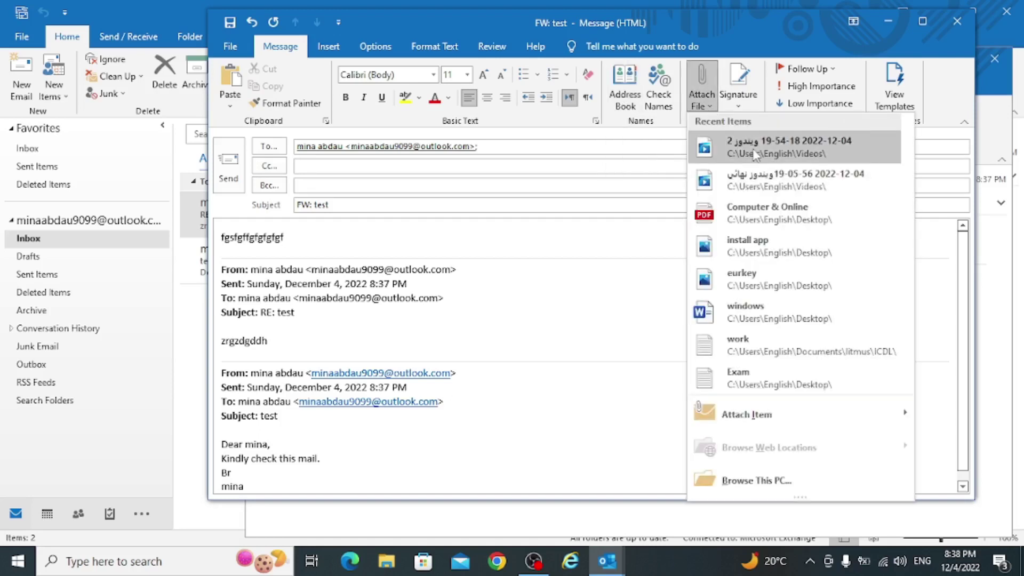
left_click(754, 275)
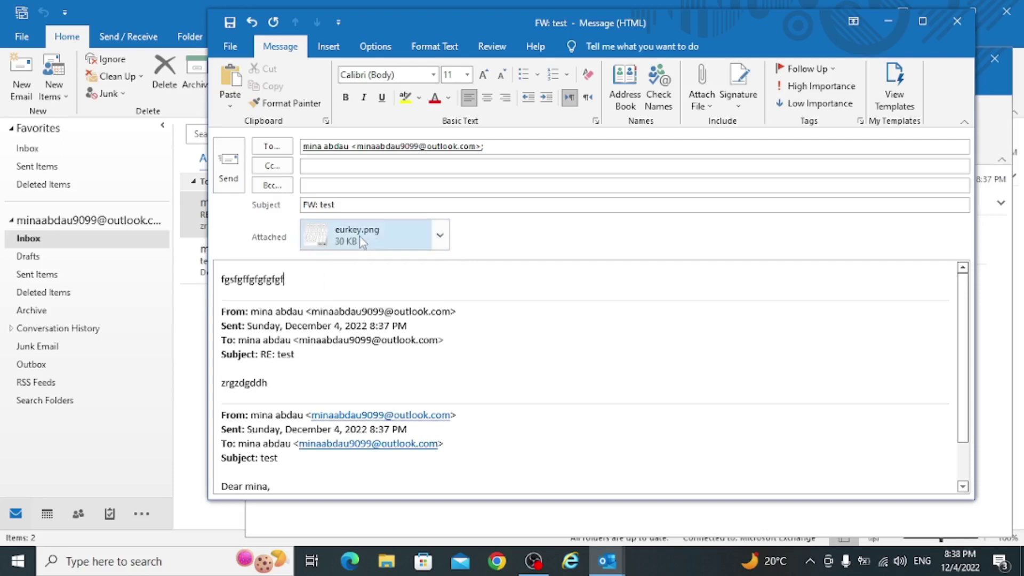
left_click(362, 243)
right_click(363, 243)
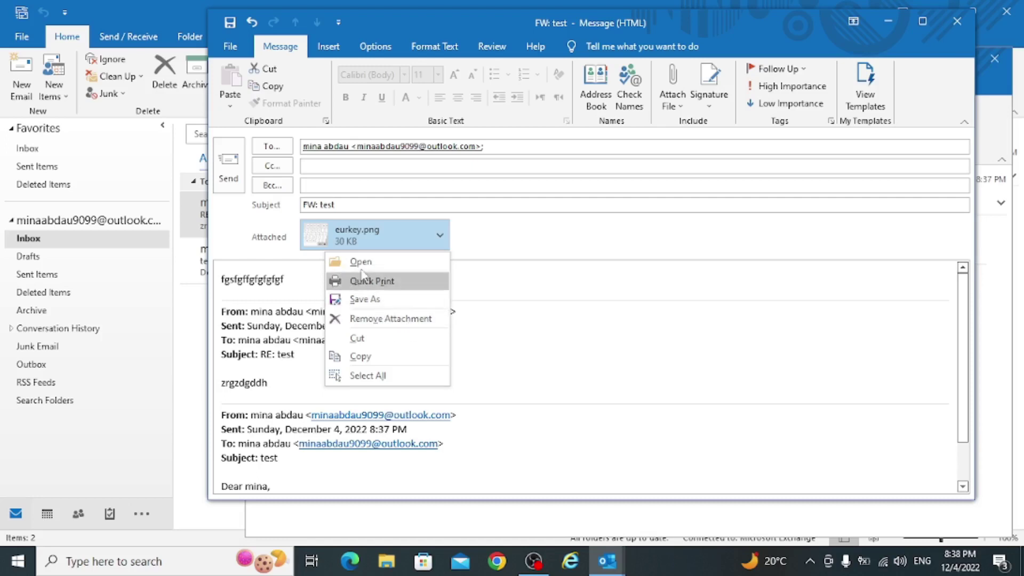
key("Escape")
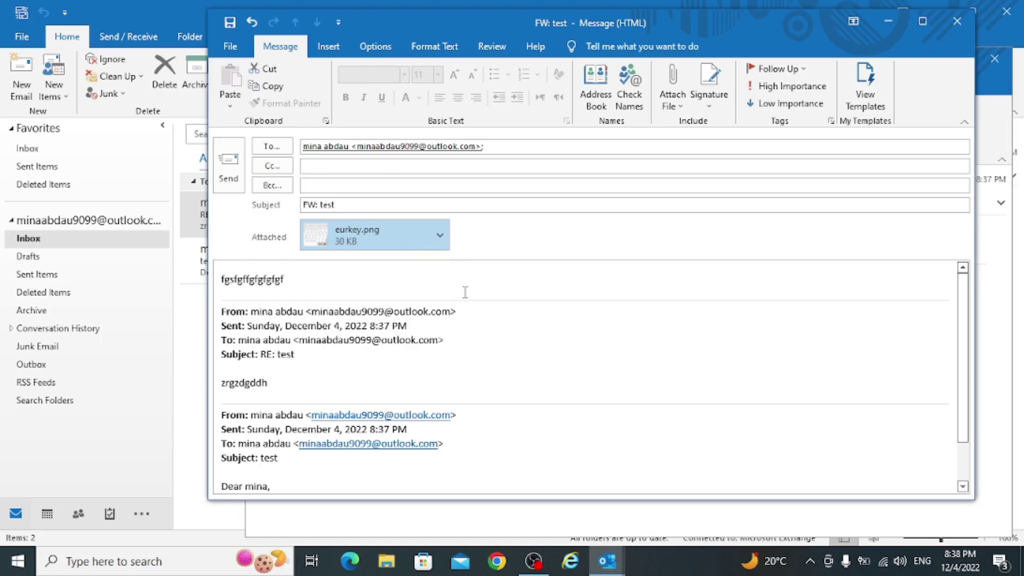
left_click(228, 181)
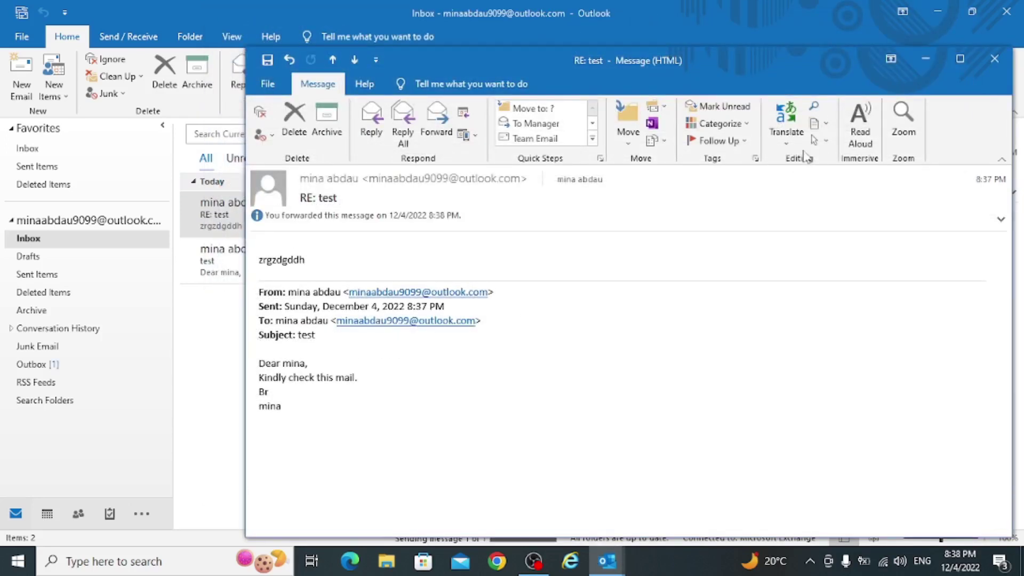
left_click(995, 59)
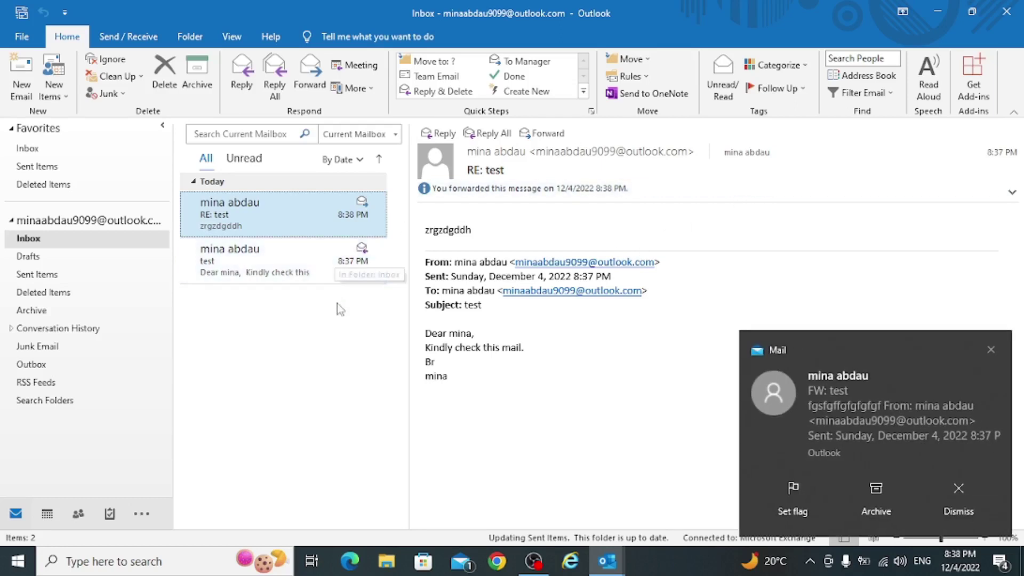
- Open the 'RE: test' message from the Inbox and close it again
right_click(301, 363)
left_click(253, 372)
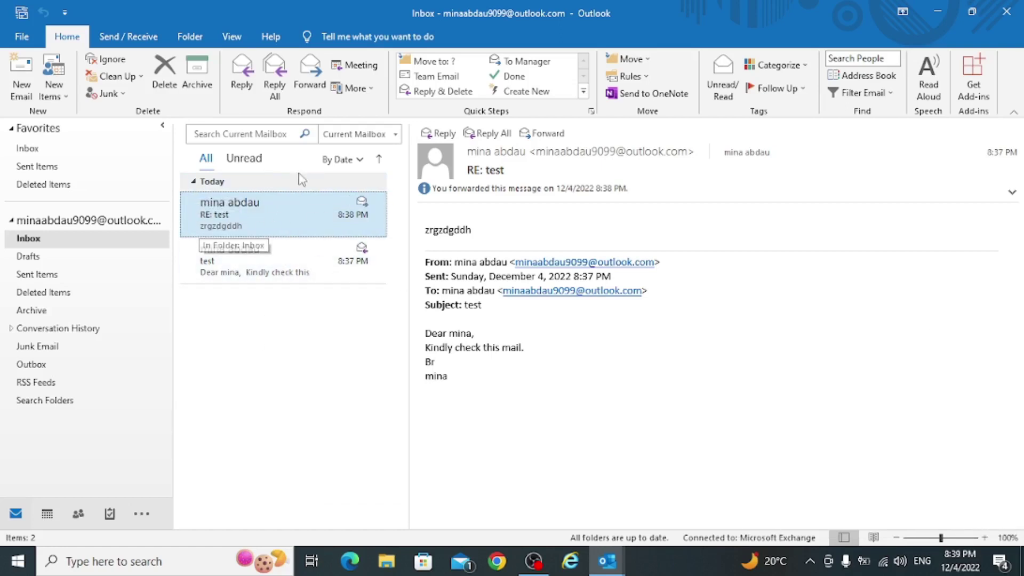
left_click(262, 257)
double_click(255, 217)
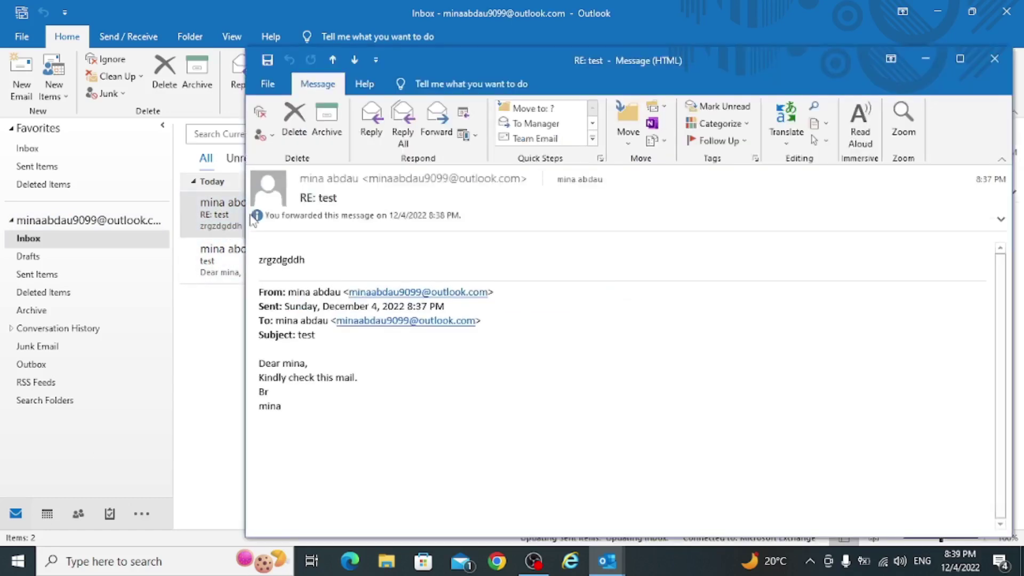
left_click(995, 59)
- Open the 'FW: test' forward, check its eurkey.png attachment, then flag it for follow-up
double_click(277, 213)
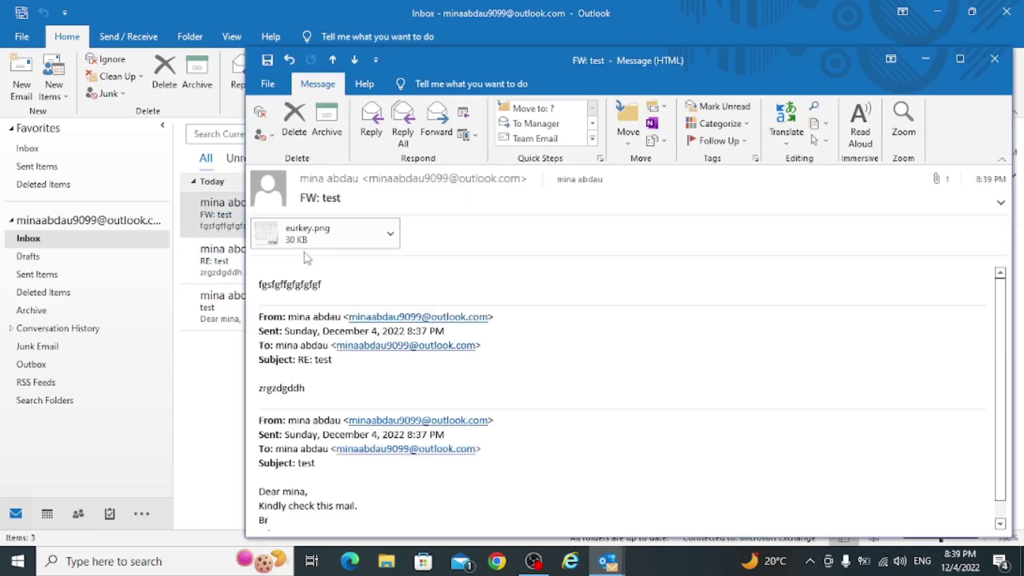
left_click(390, 233)
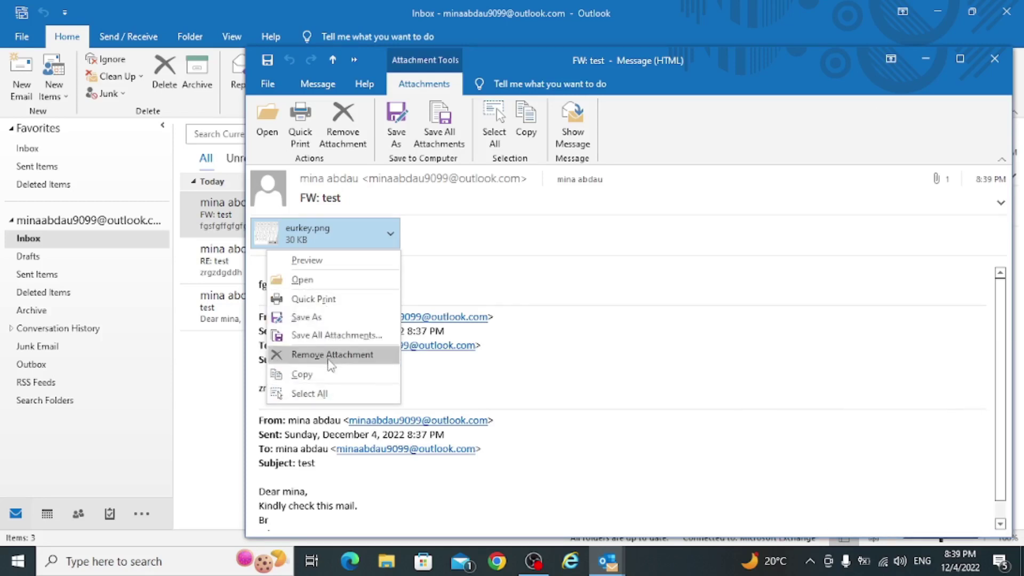
left_click(994, 62)
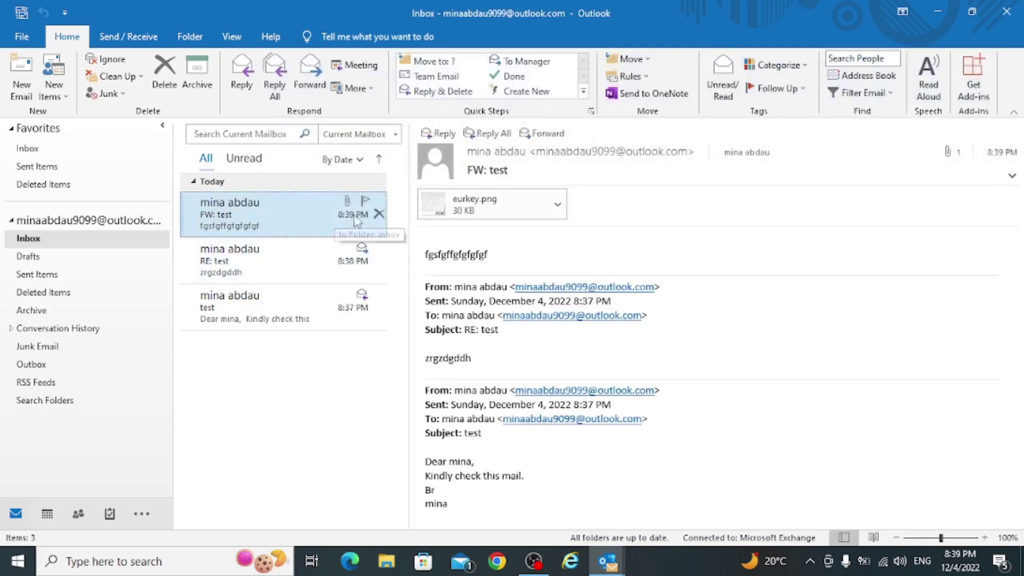
left_click(365, 202)
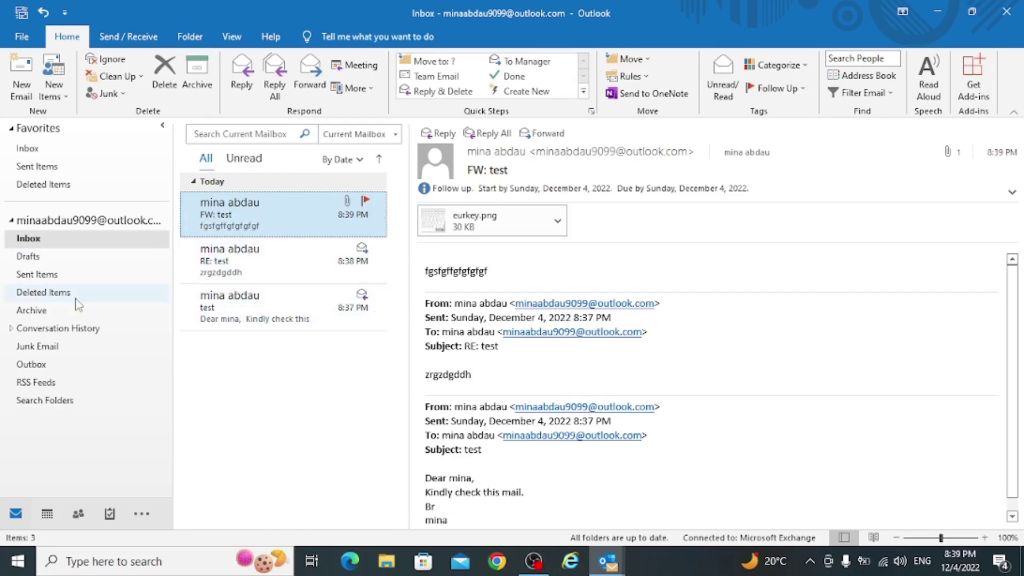
left_click_drag(195, 260, 203, 264)
left_click(39, 274)
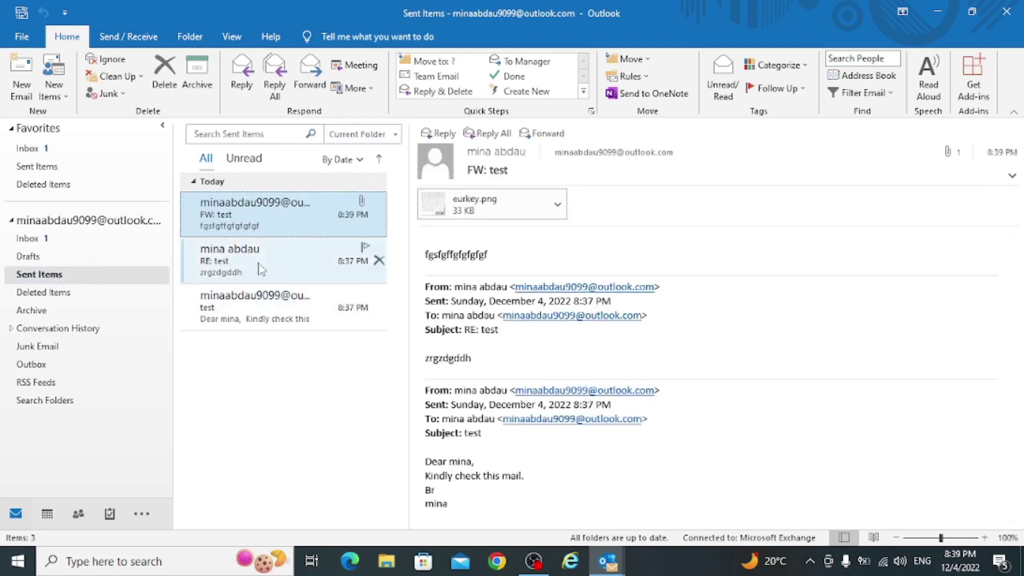
left_click(46, 295)
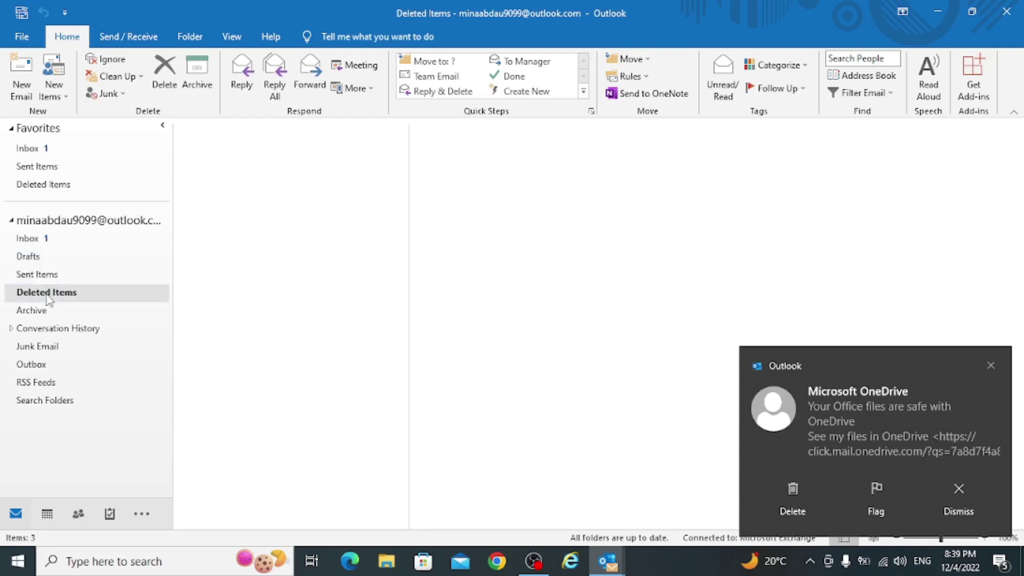
left_click(44, 348)
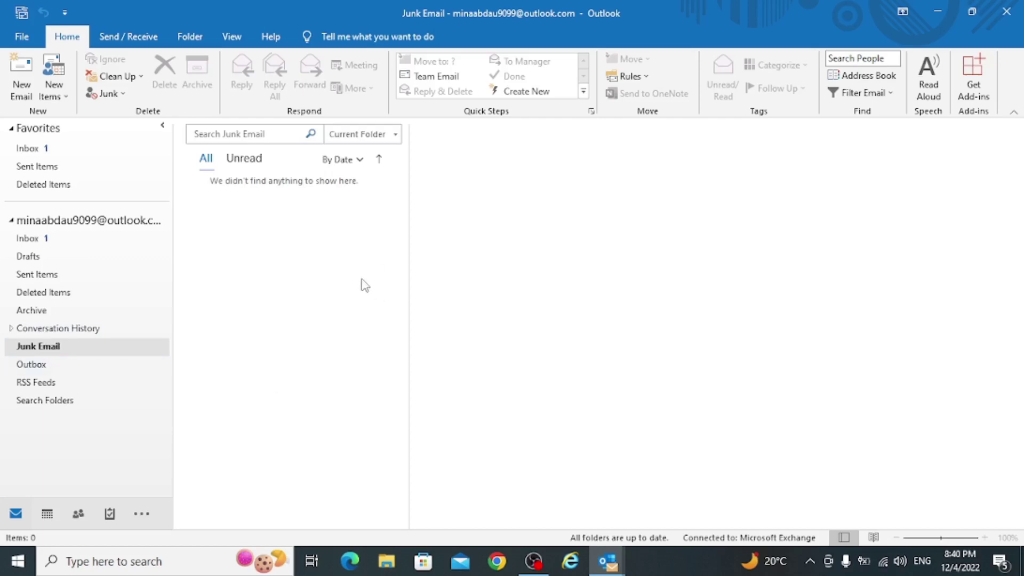
left_click(48, 238)
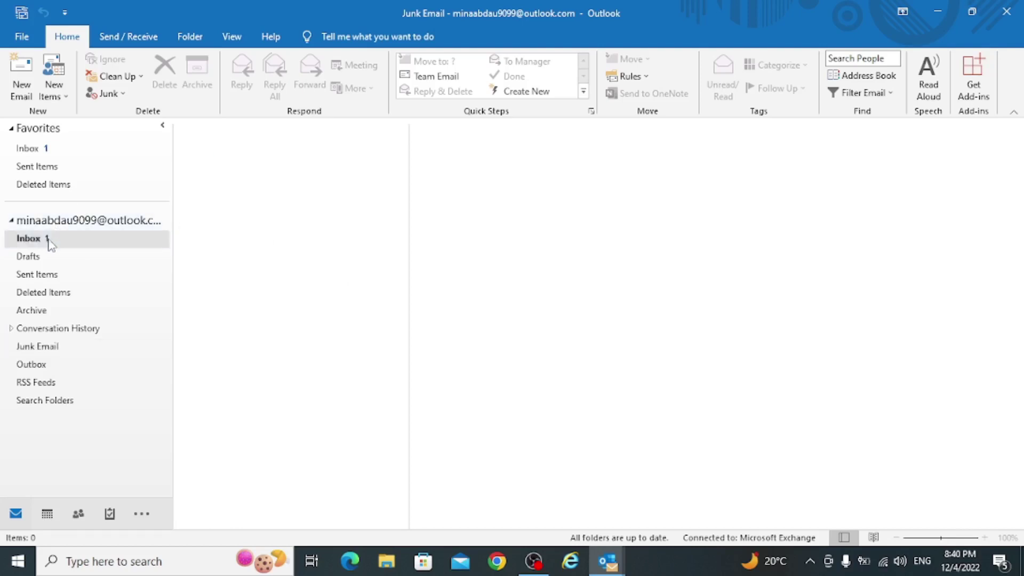
left_click(282, 208)
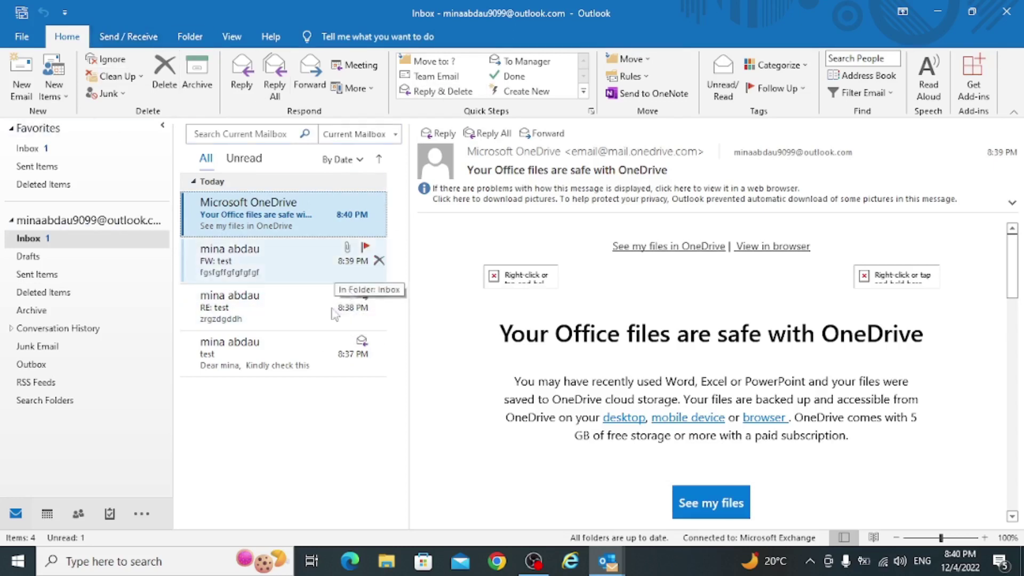
- In the Calendar, select Tuesday December 6, then open and discard a blank appointment and meeting
left_click(48, 515)
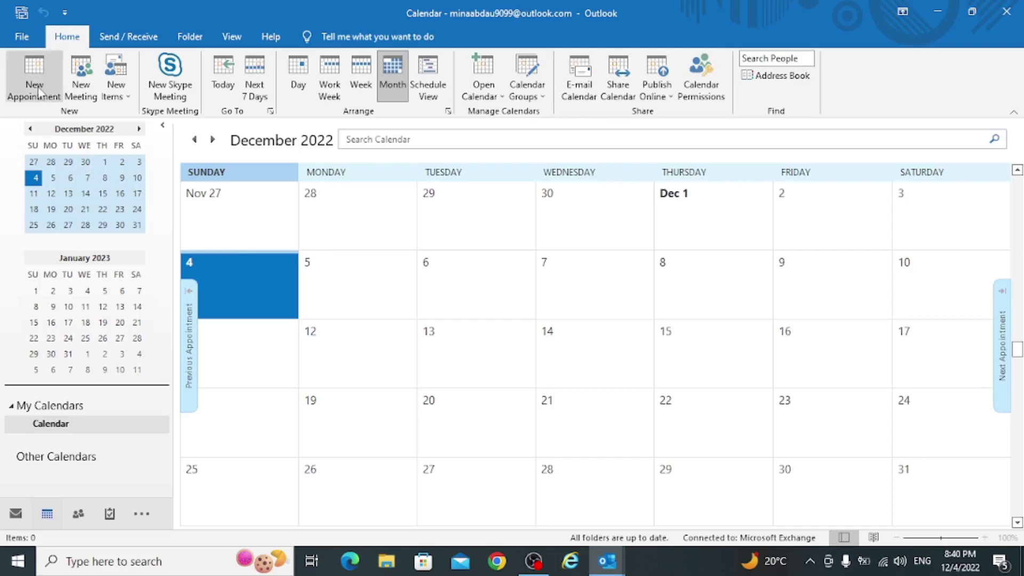
left_click(492, 296)
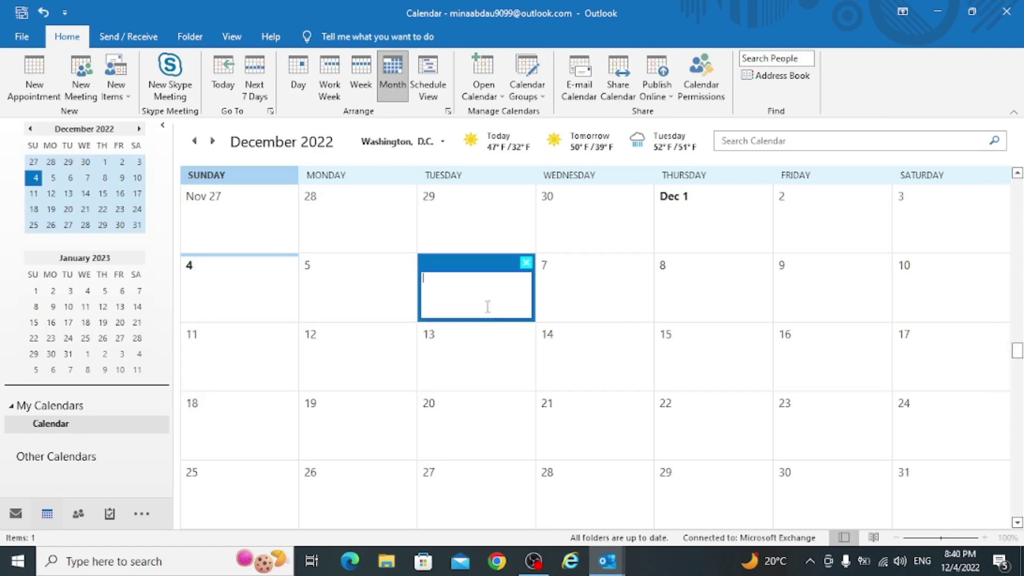
left_click(56, 89)
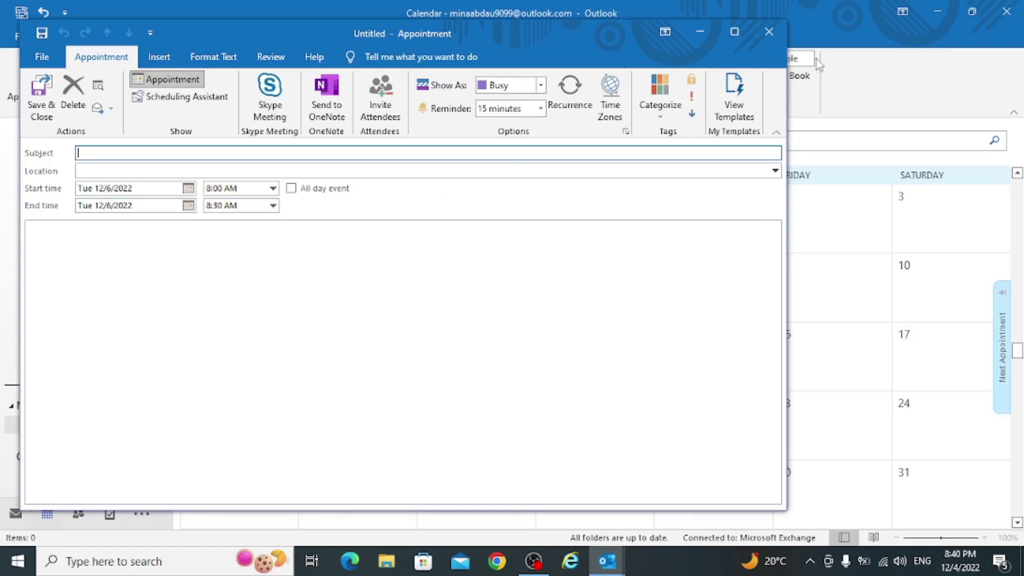
left_click(770, 33)
left_click(77, 77)
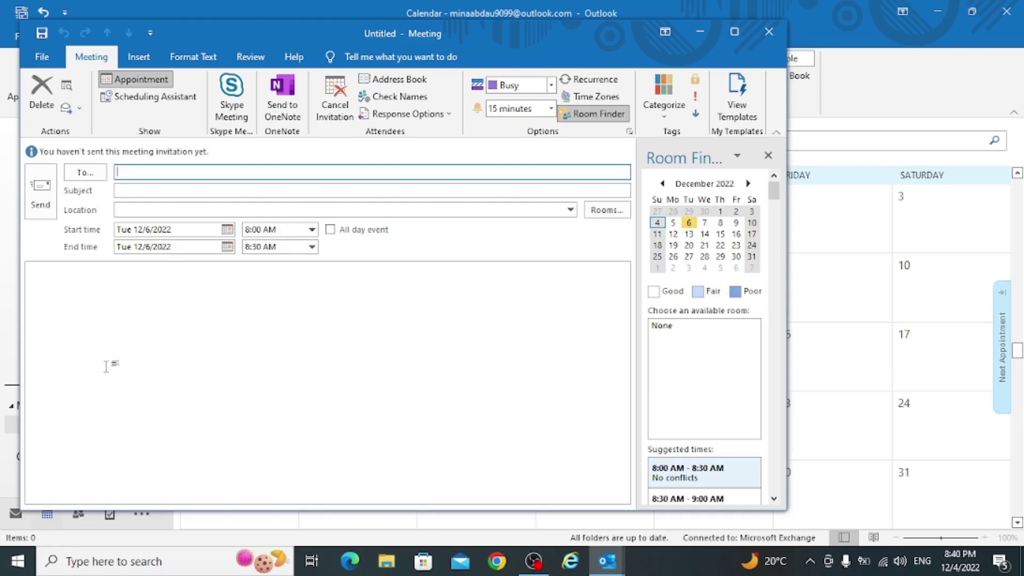
left_click(769, 32)
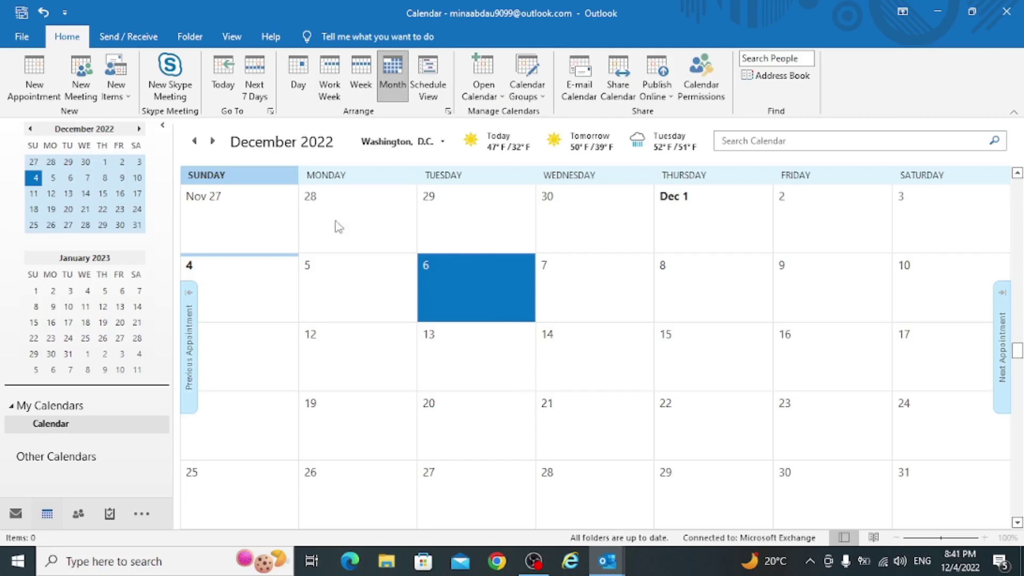
- Start a new meeting addressed to yourself with subject 'اجتماع لباث الاسعار الجديدة'
left_click(80, 88)
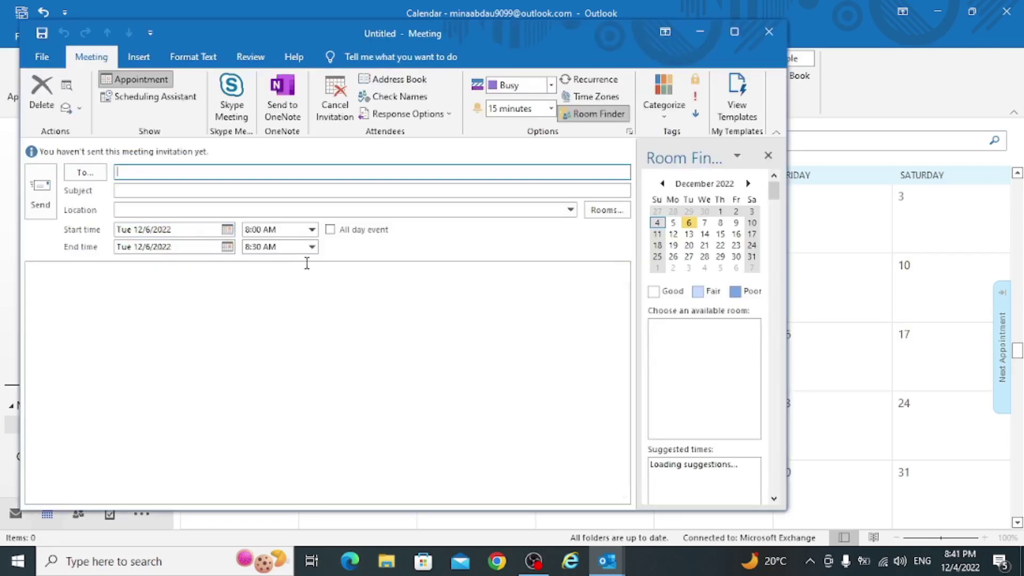
type("mi")
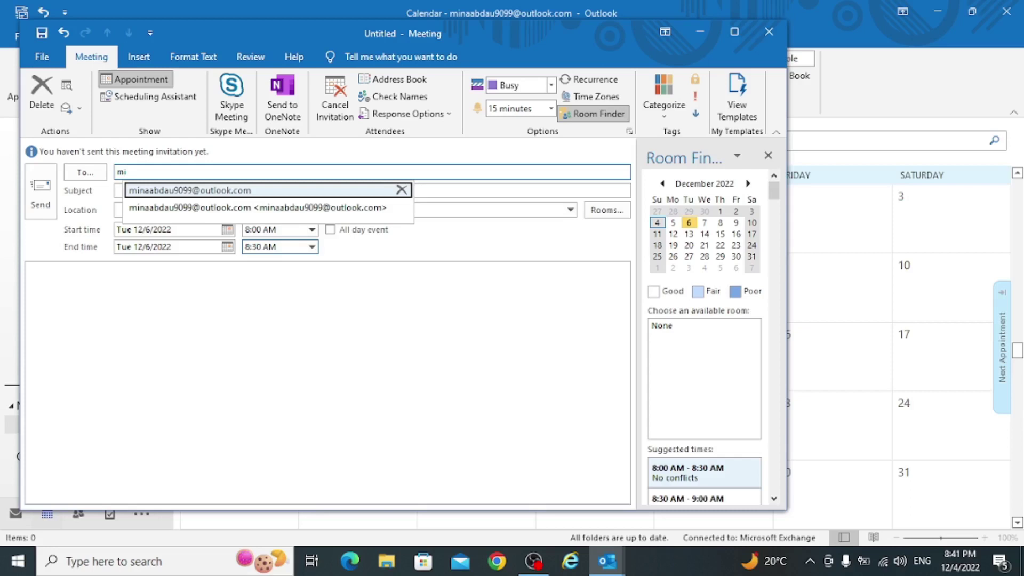
left_click(230, 192)
left_click(186, 190)
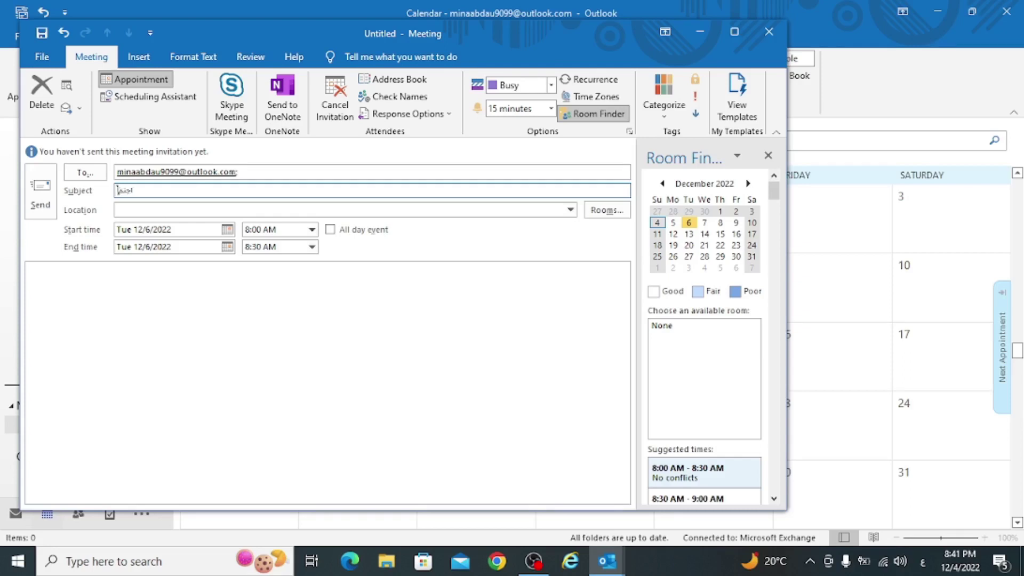
type("اجتماع لبا")
type("ث الاسعار الجديدة")
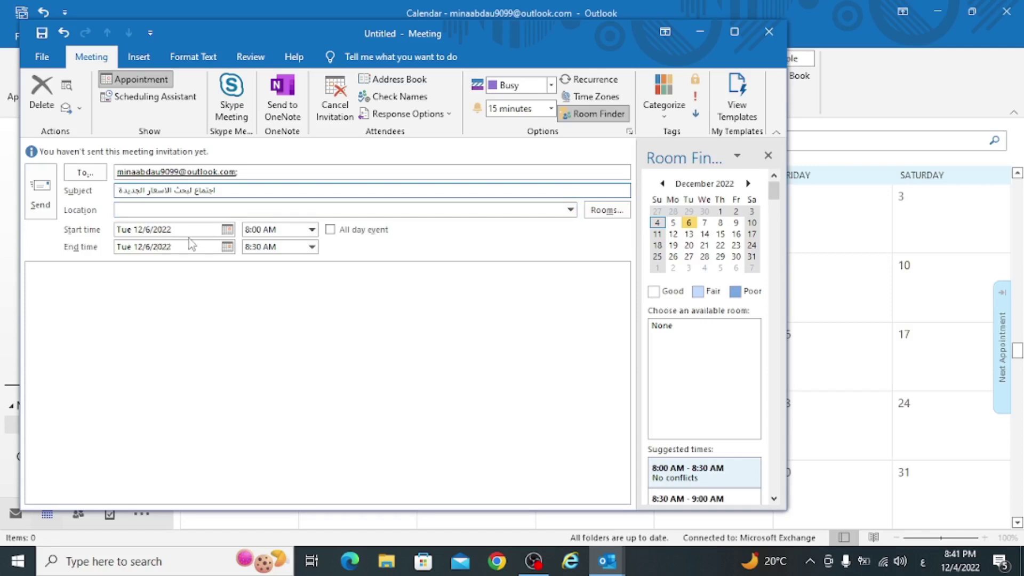
- Schedule the meeting for Tuesday December 6, ending at 9:00 AM
left_click(228, 230)
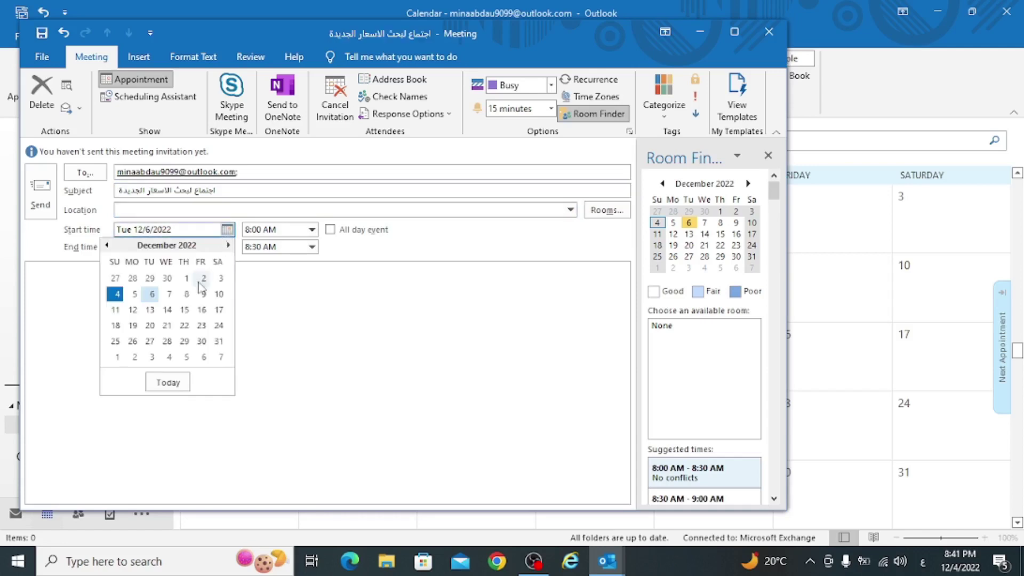
left_click(152, 295)
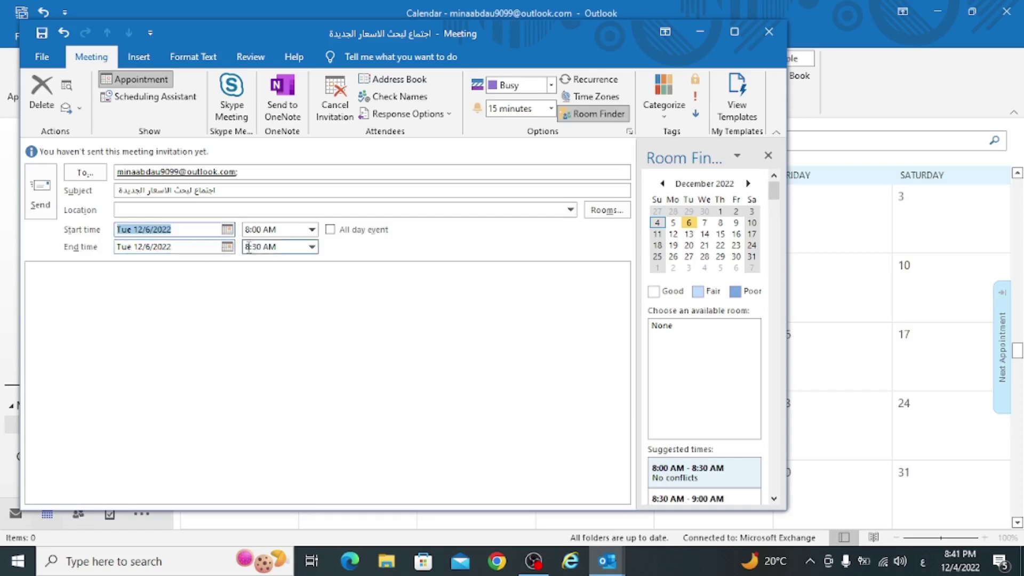
left_click(312, 247)
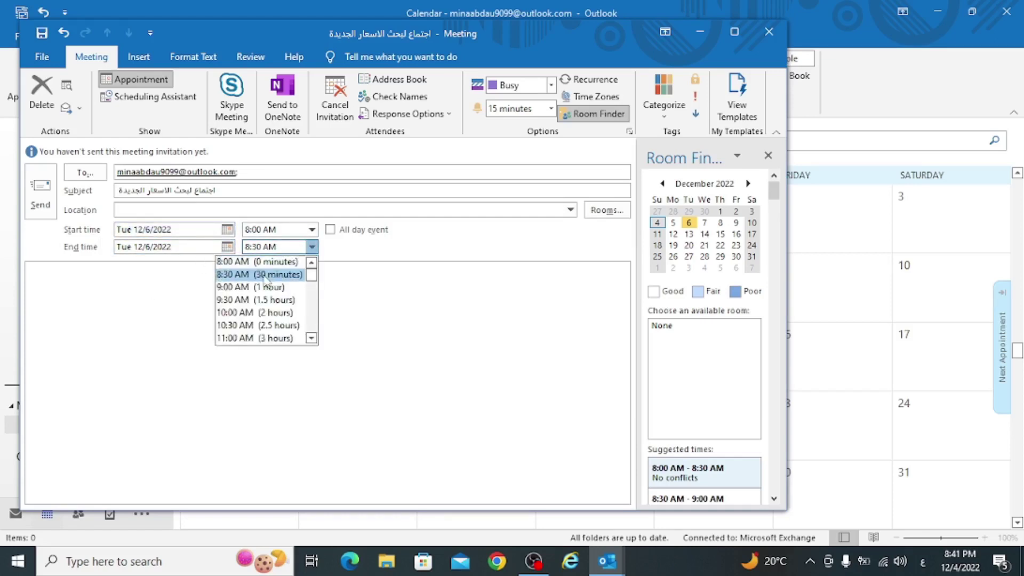
left_click(250, 291)
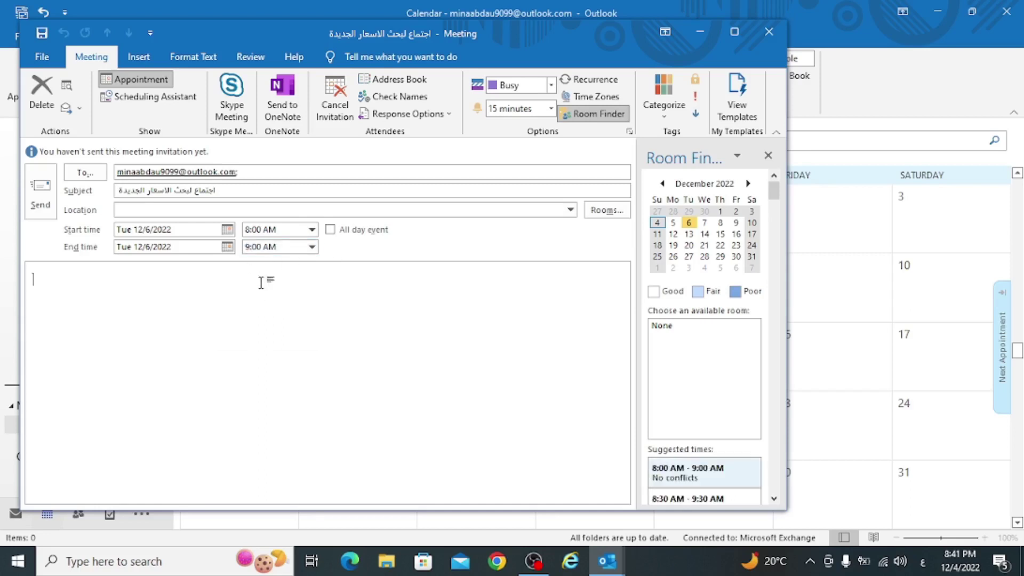
- Copy the subject into the meeting body and send the invitation without a location
triple_click(231, 196)
key("ctrl+c")
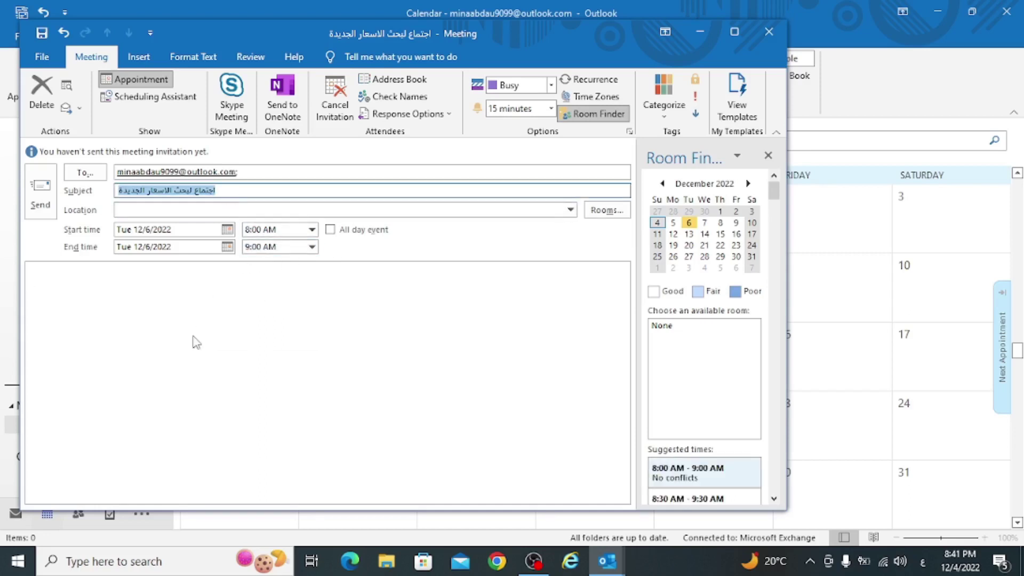
left_click(187, 353)
key("ctrl+v")
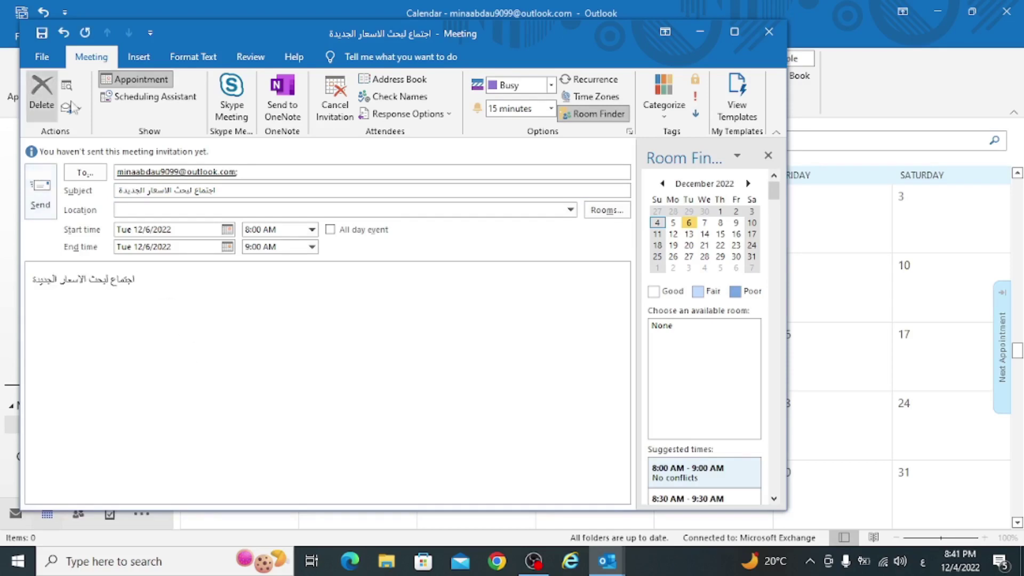
left_click(42, 208)
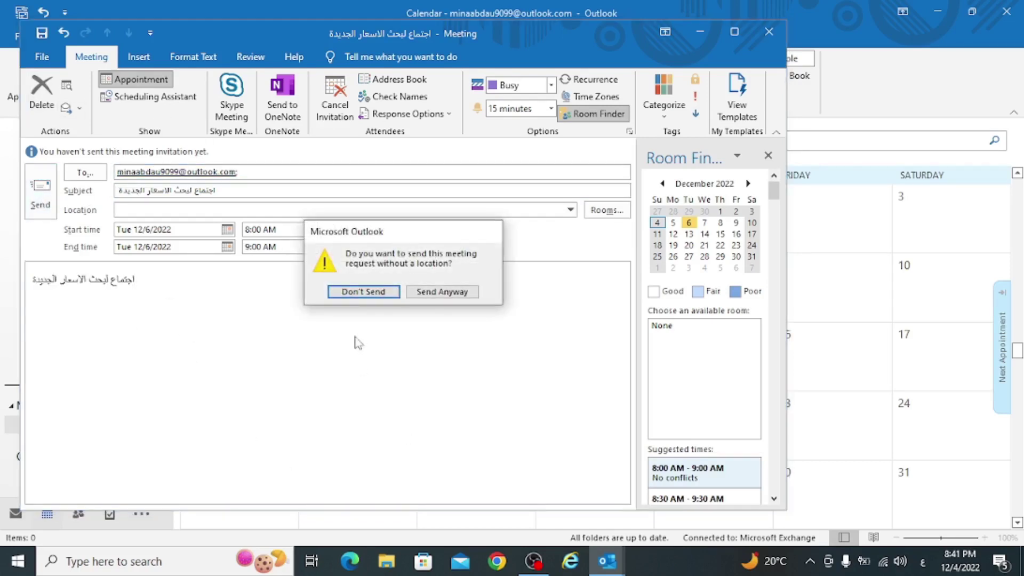
left_click(439, 293)
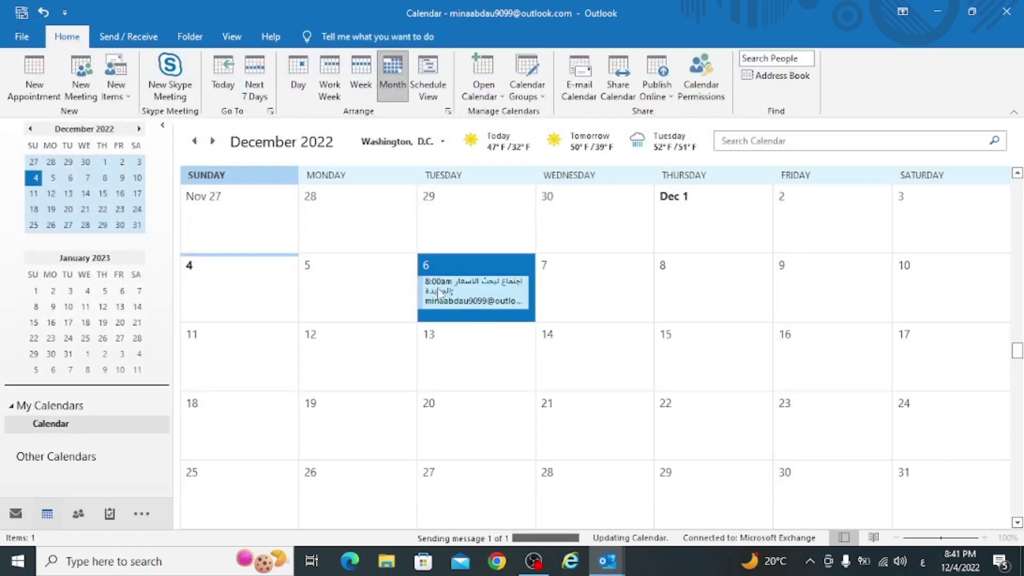
- Leave the Dec 6 meeting unchanged, dismiss the mail notification, and start a blank contact in People
right_click(472, 300)
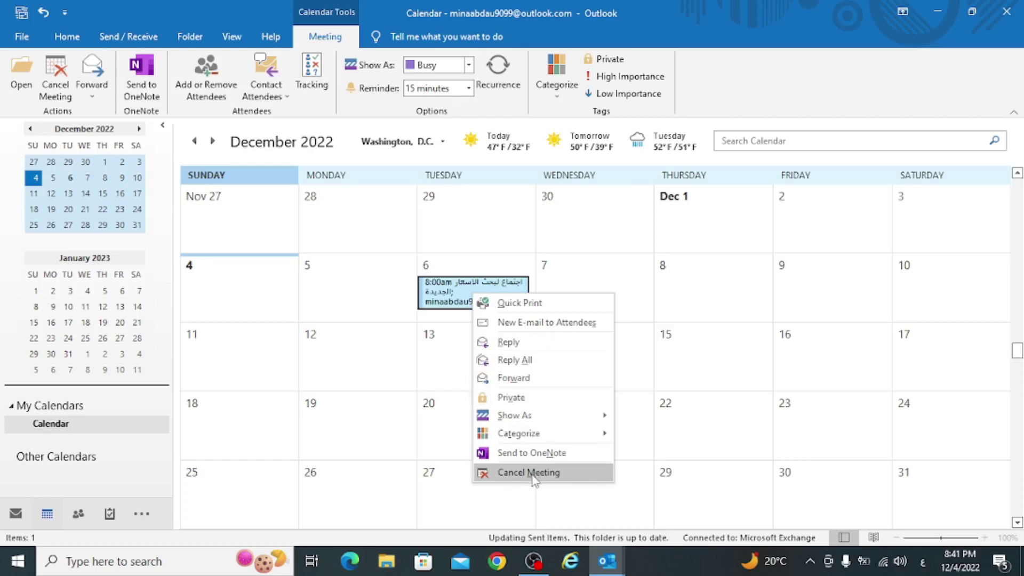
key("Escape")
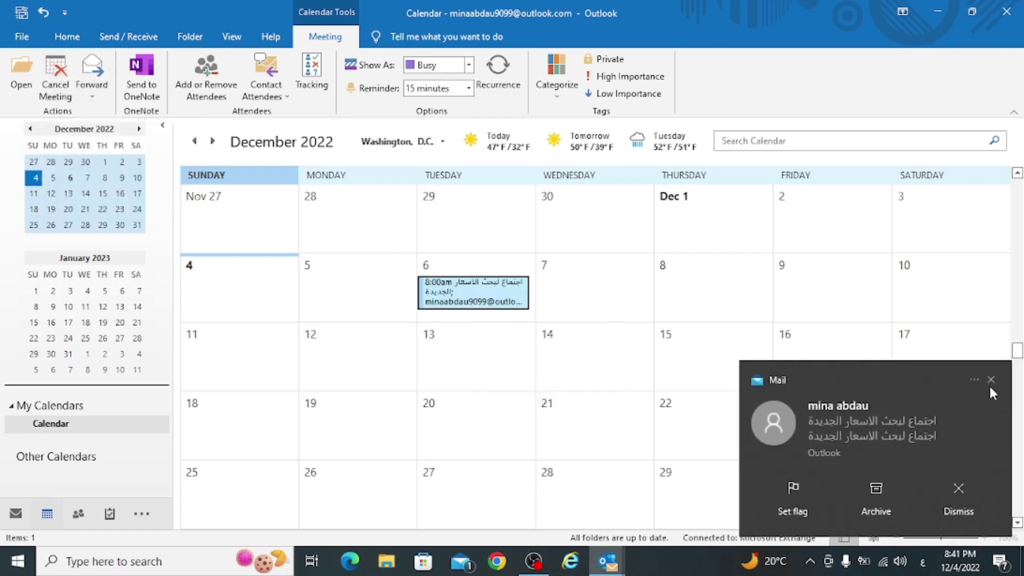
left_click(991, 381)
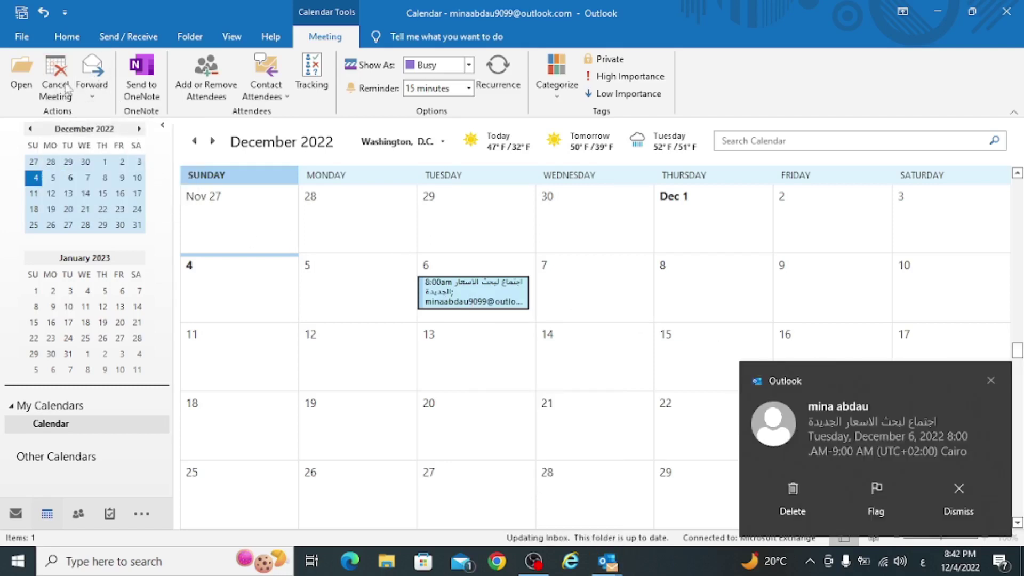
left_click(78, 515)
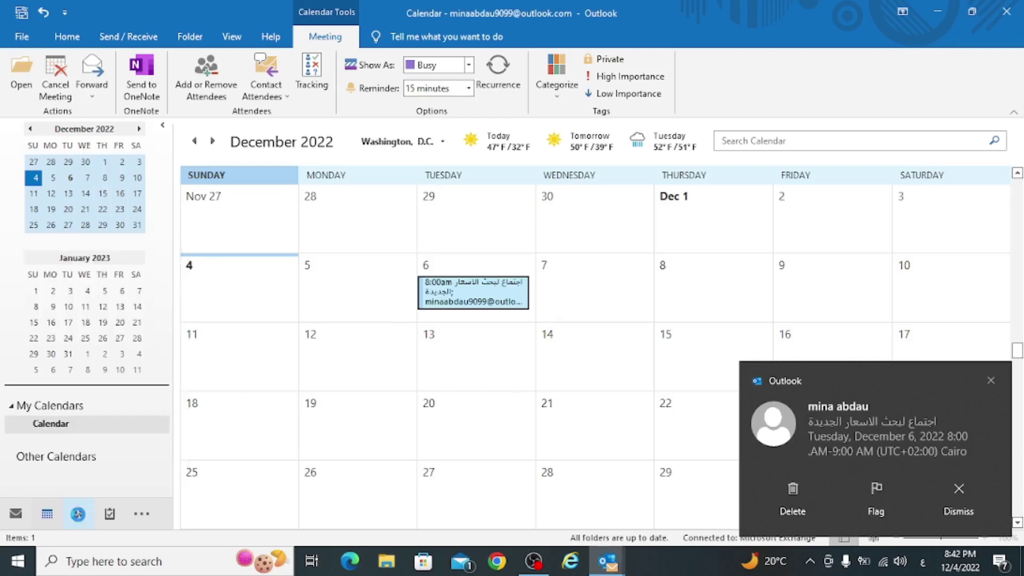
left_click(22, 75)
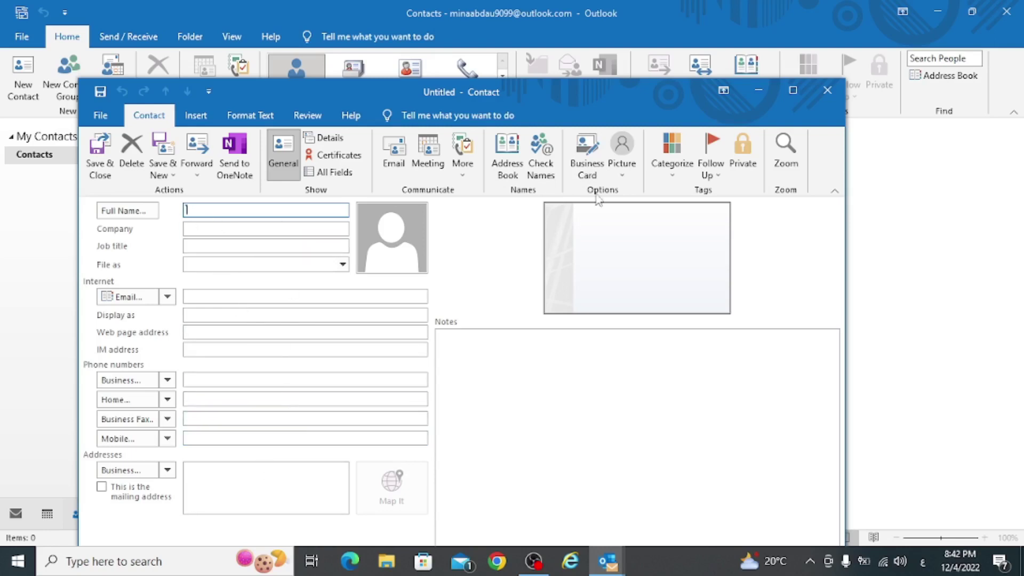
- Close the blank contact and a new contact group unsaved, then show the To-Do List
left_click(825, 91)
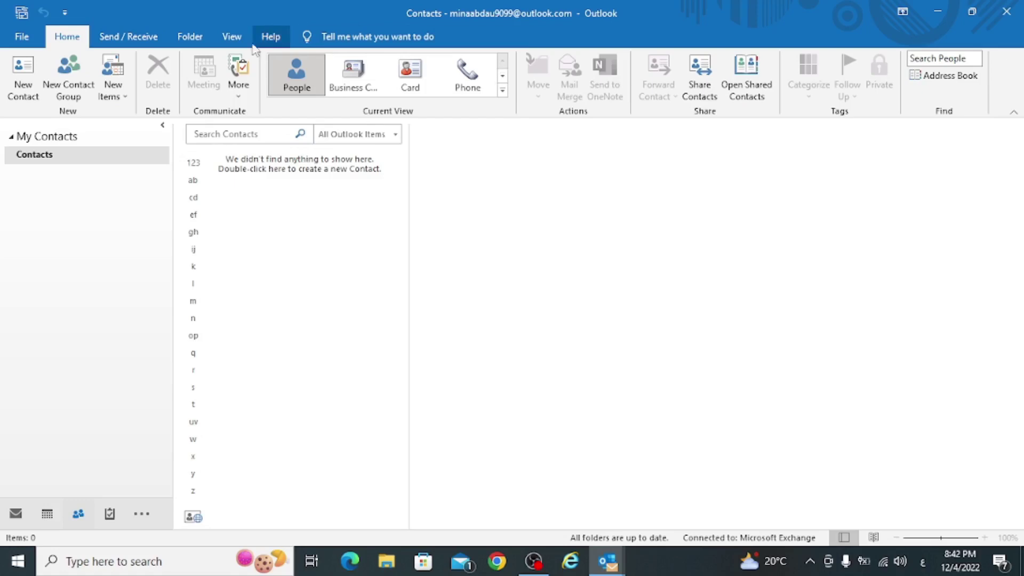
left_click(69, 75)
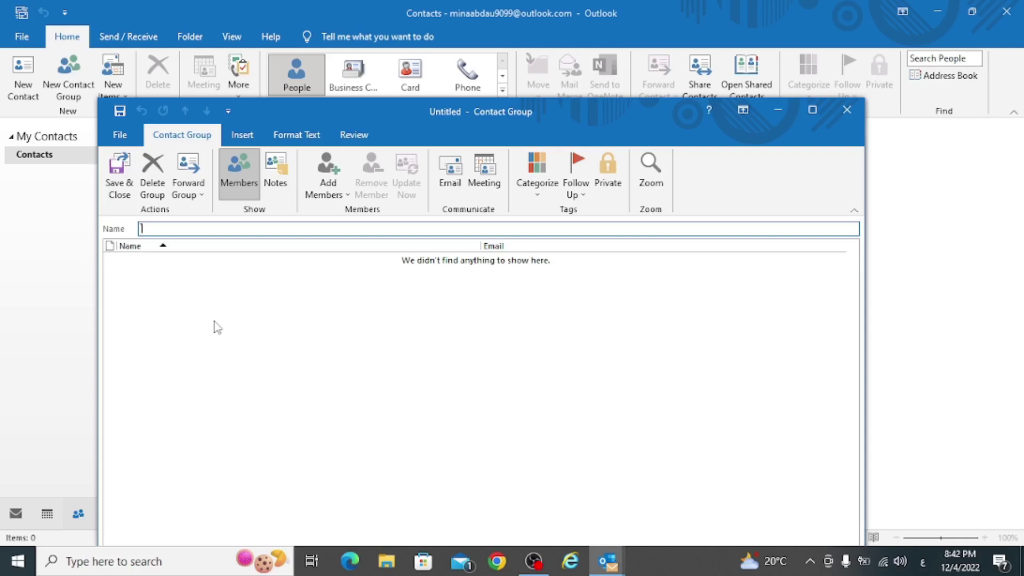
left_click(847, 110)
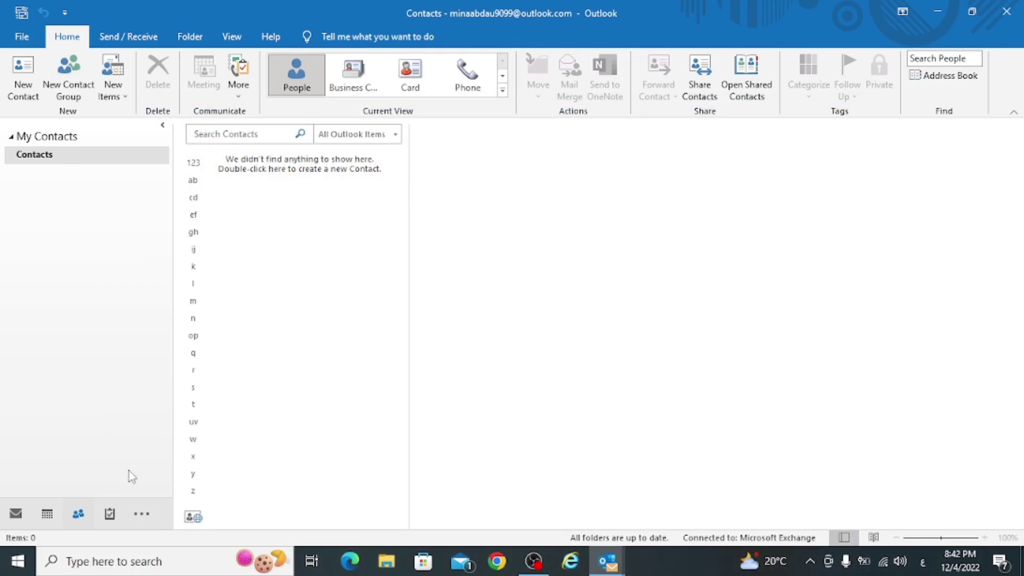
left_click(109, 514)
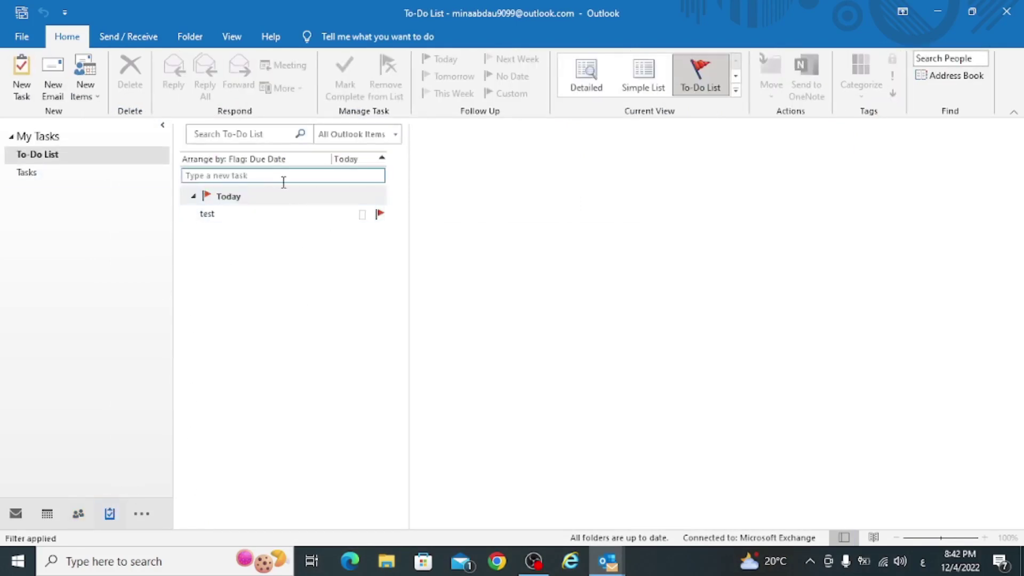
- Try Automatic Replies with a time range in Account Information, then cancel without saving changes
left_click(13, 42)
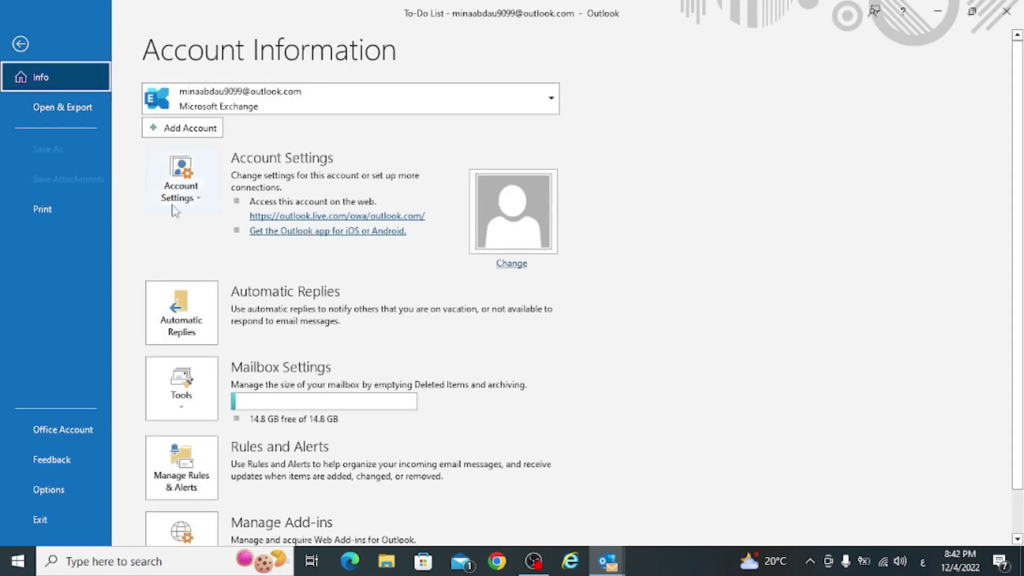
left_click(190, 330)
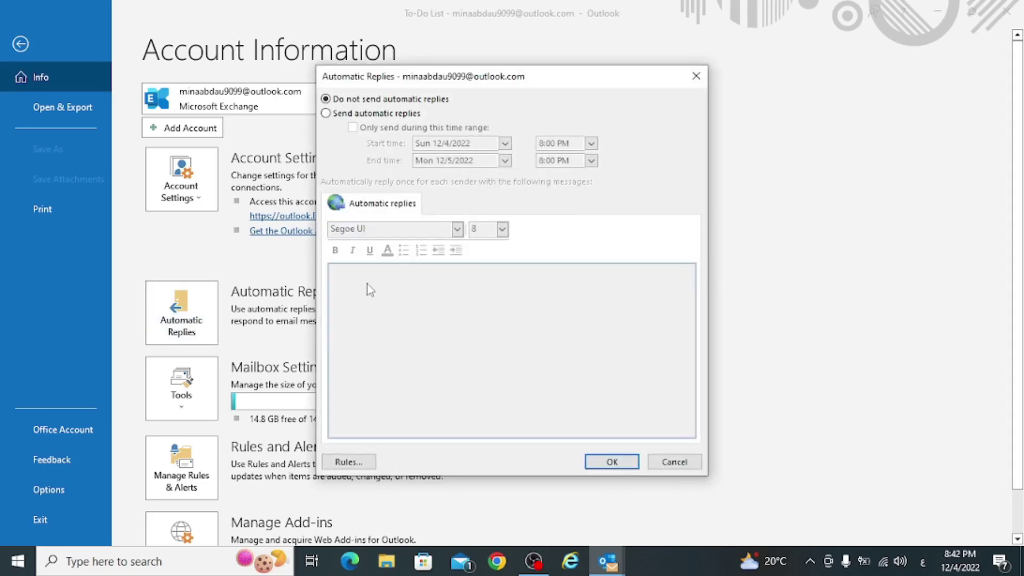
left_click(348, 114)
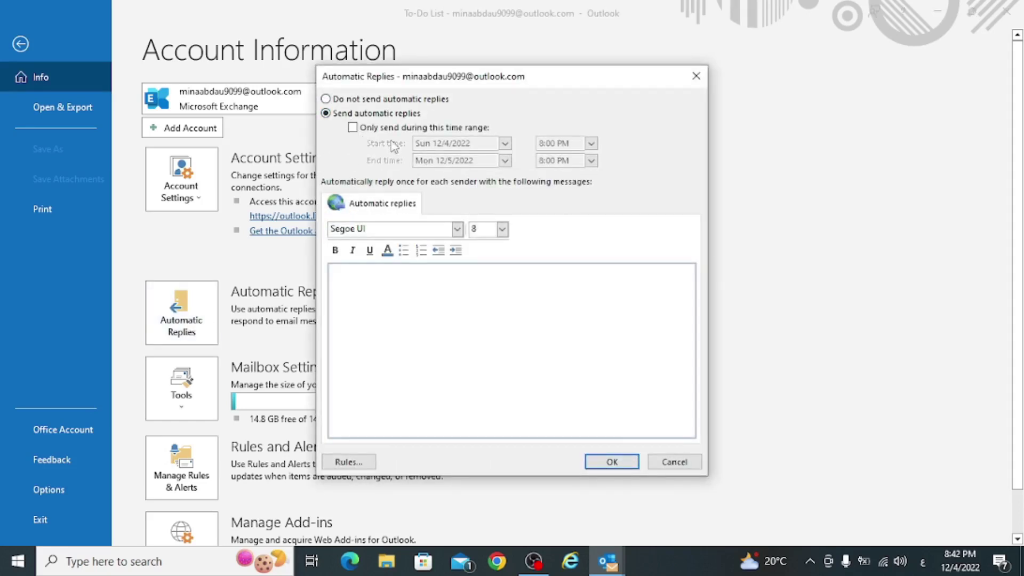
left_click(382, 129)
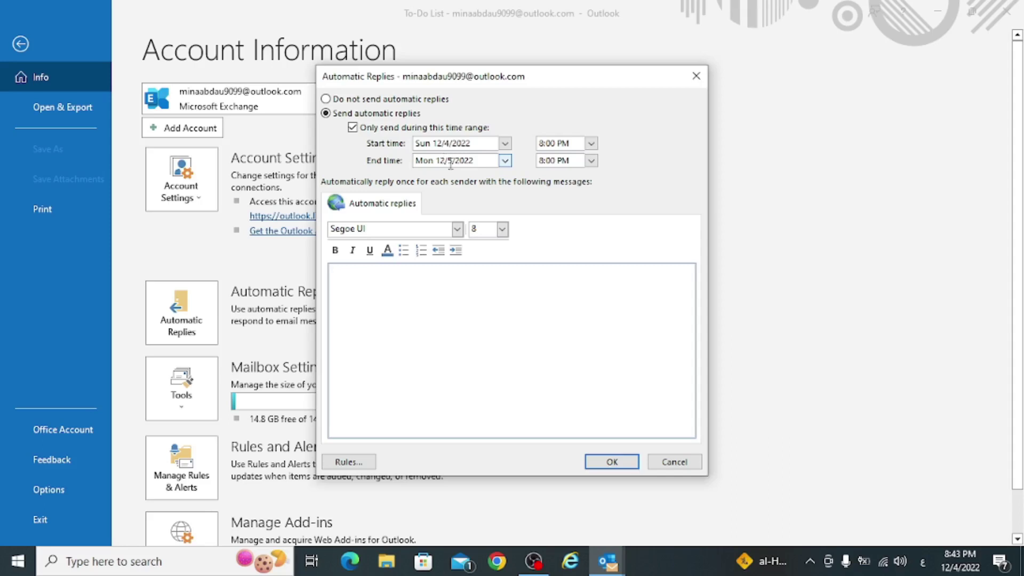
left_click(688, 463)
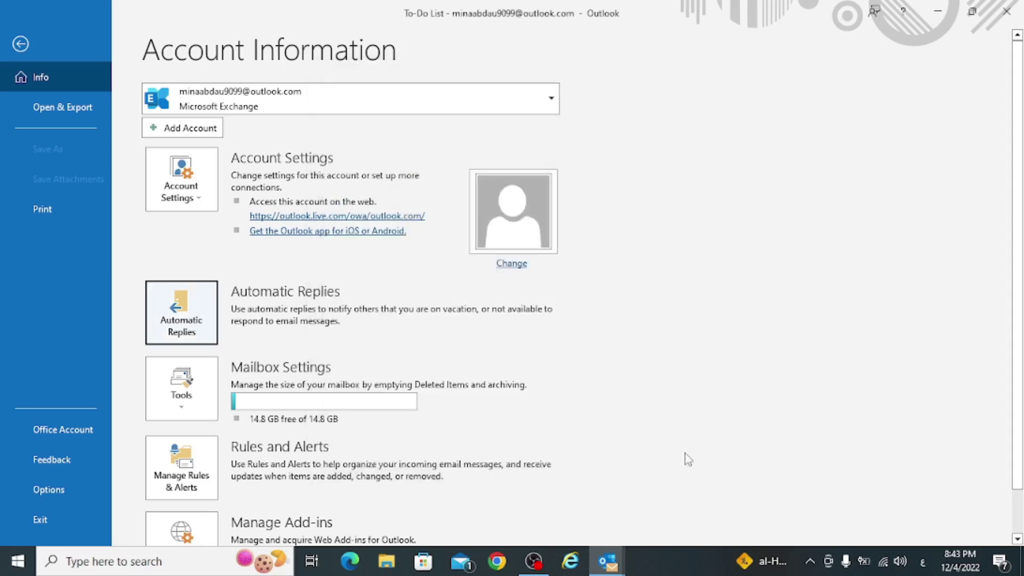
- Exit Outlook, discarding the unsaved draft message
left_click(20, 44)
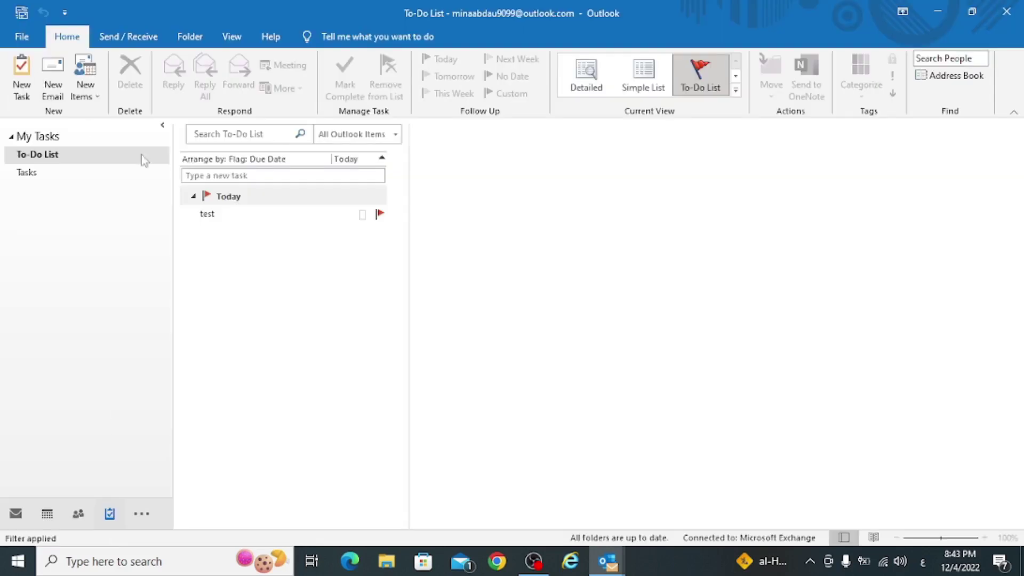
left_click(1013, 10)
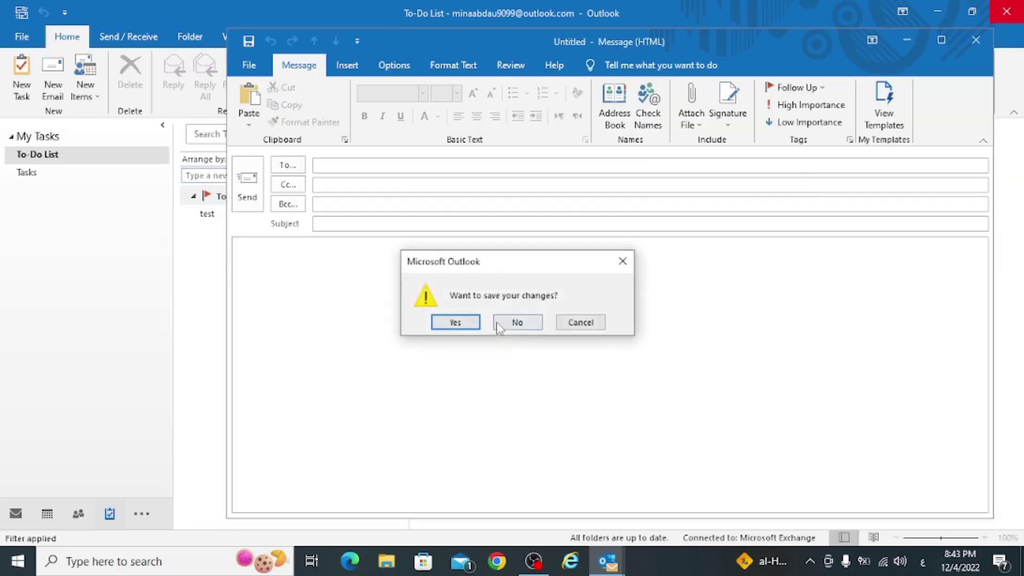
left_click(537, 324)
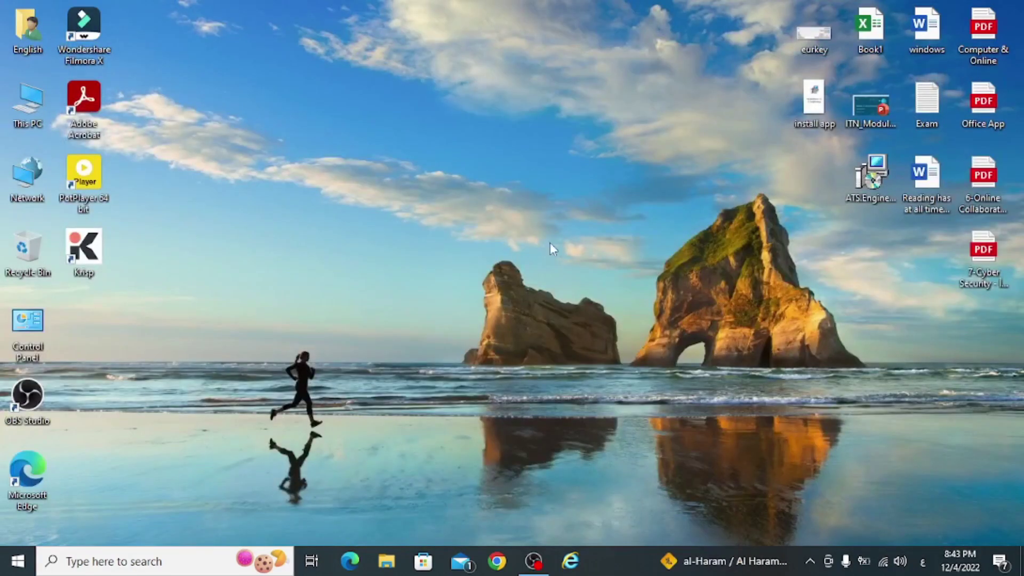